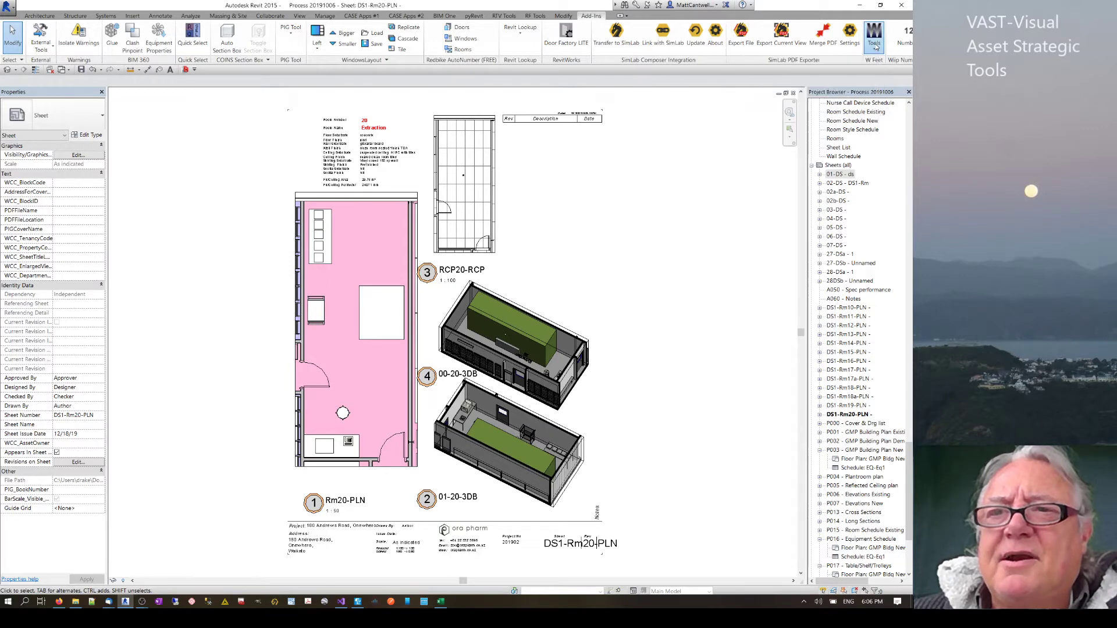
# Open the WhiteFeet View Tools dialog from the Add-Ins Tools dropdown
pyautogui.click(874, 42)
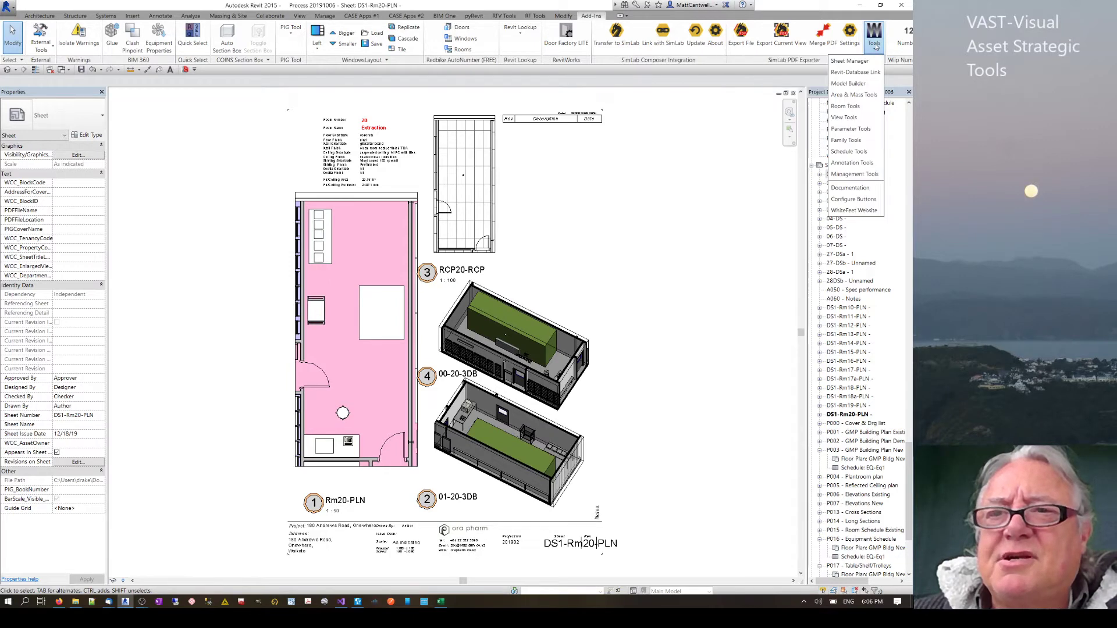
pyautogui.click(854, 119)
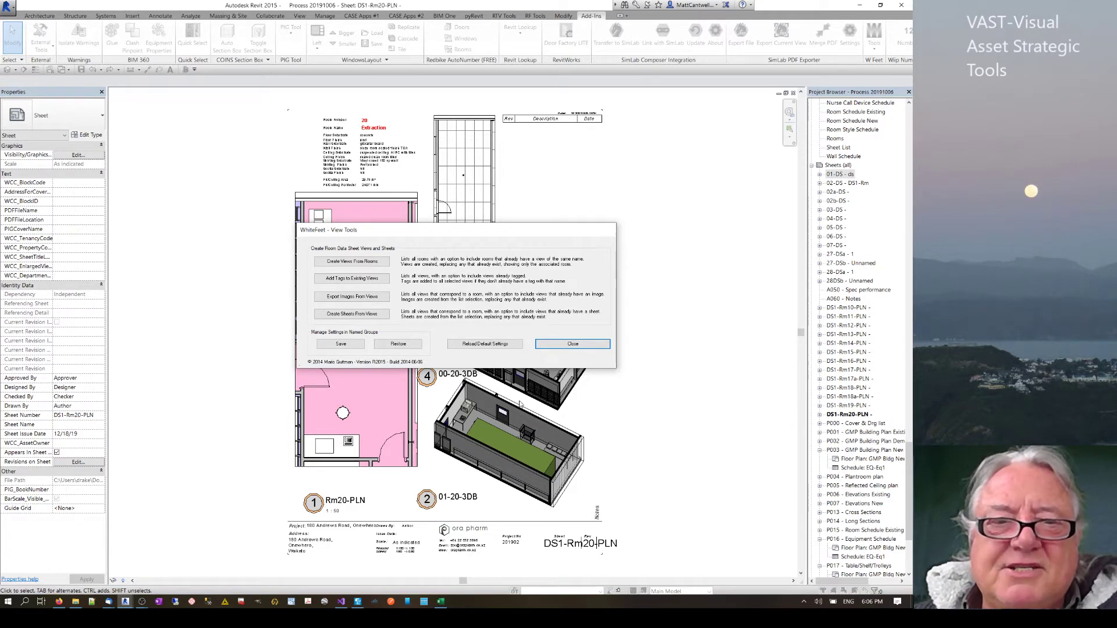
# In Create Views From Rooms, select rooms 21 Pass thru through 26
pyautogui.click(341, 262)
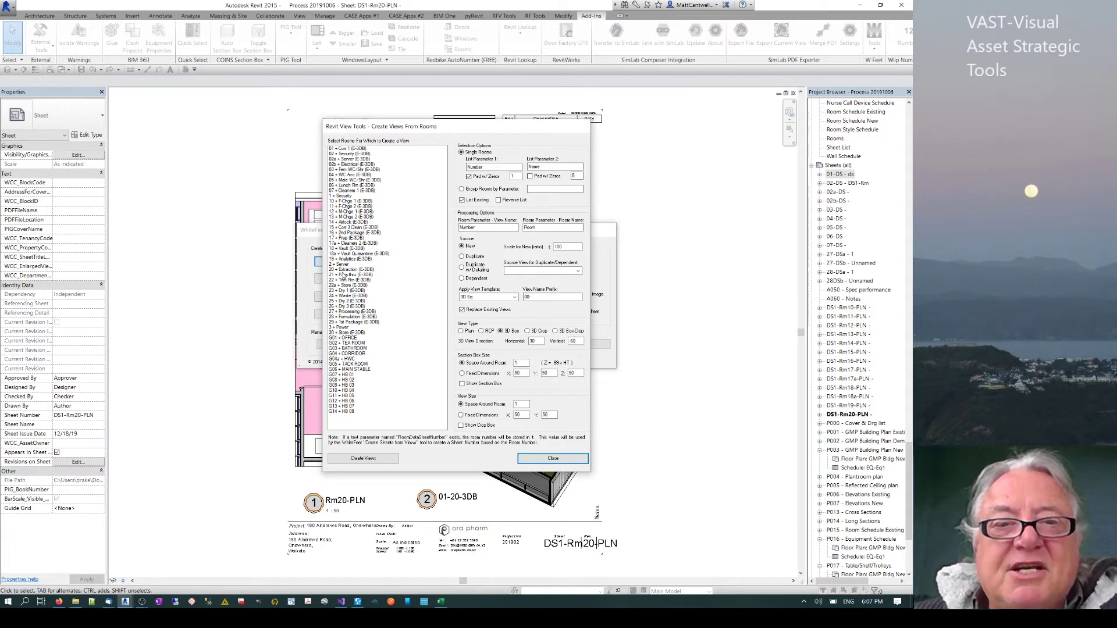
pyautogui.click(344, 274)
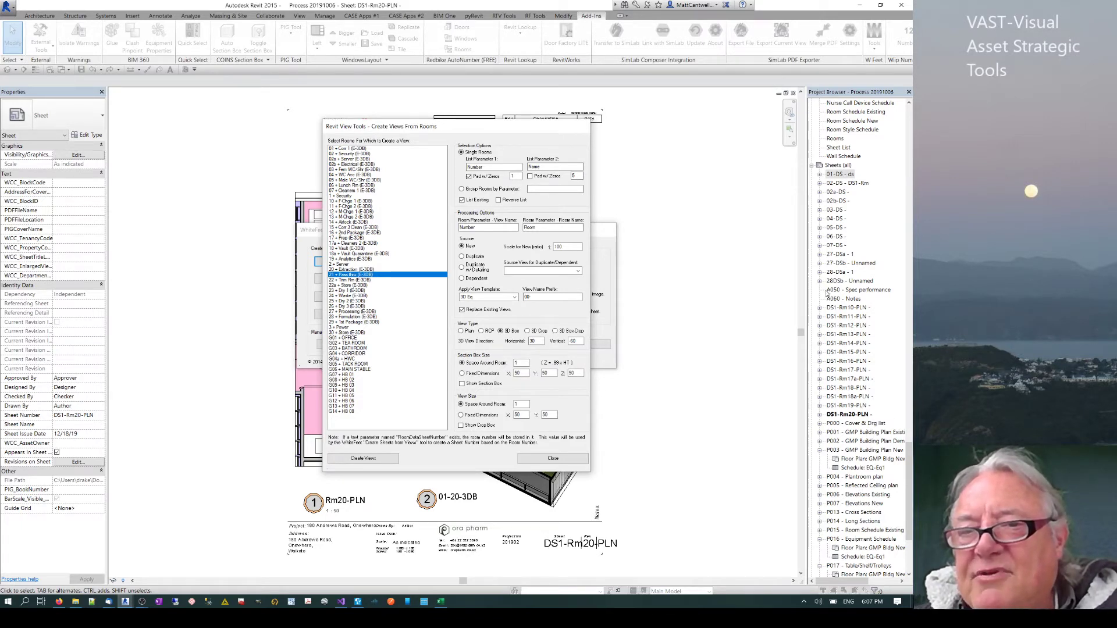
pyautogui.keyDown('shift'); pyautogui.click(348, 306); pyautogui.keyUp('shift')
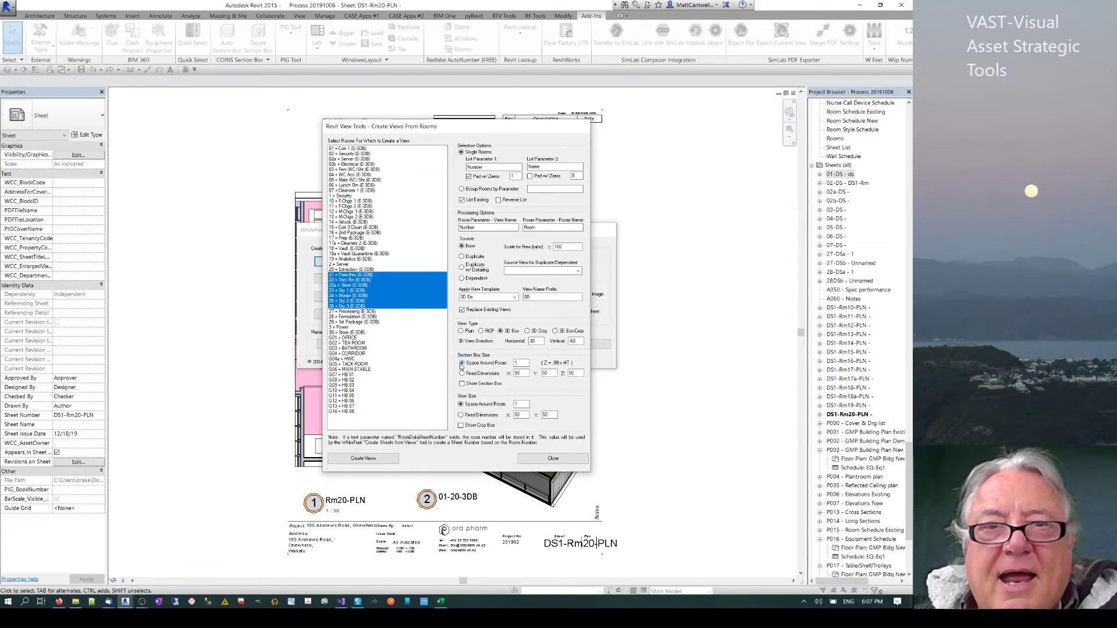
# Close Create Views From Rooms and reopen the WhiteFeet View Tools
pyautogui.click(569, 459)
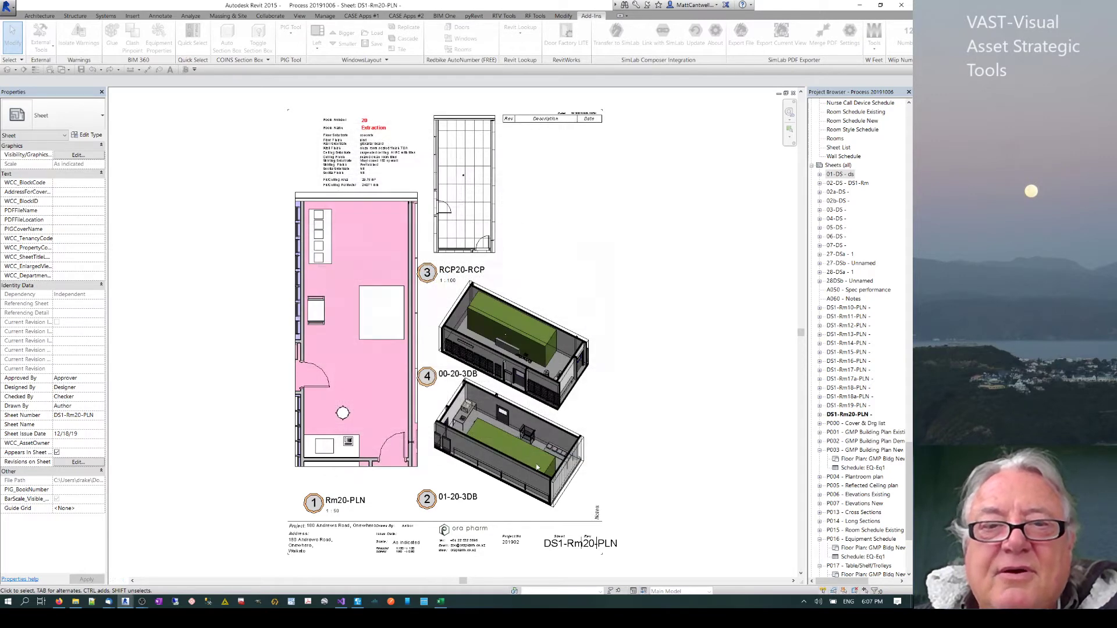
pyautogui.click(875, 55)
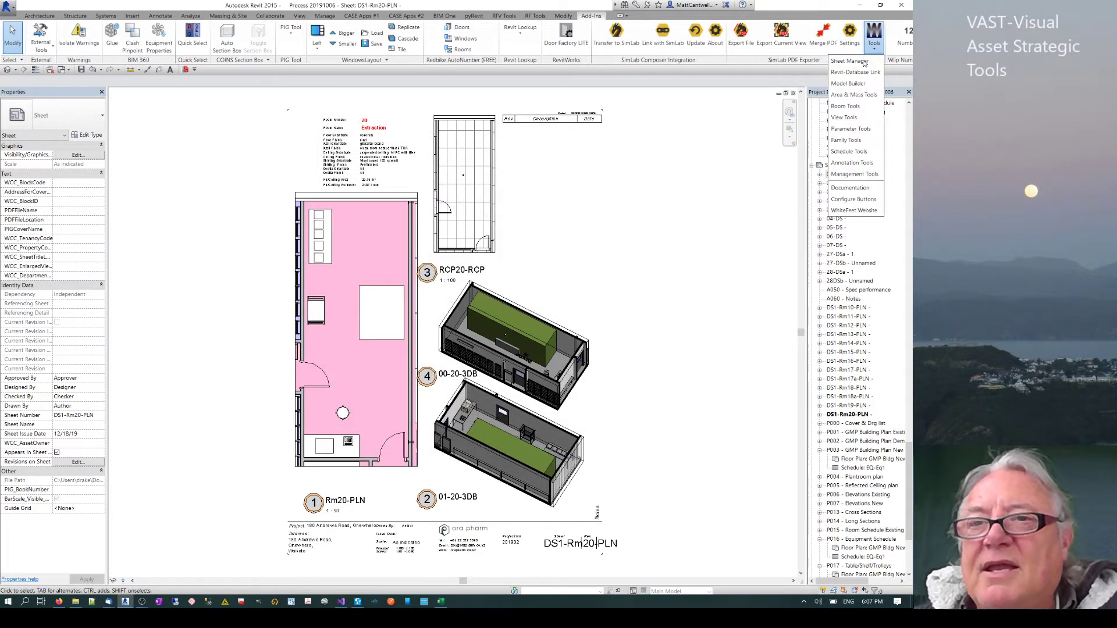
pyautogui.click(853, 118)
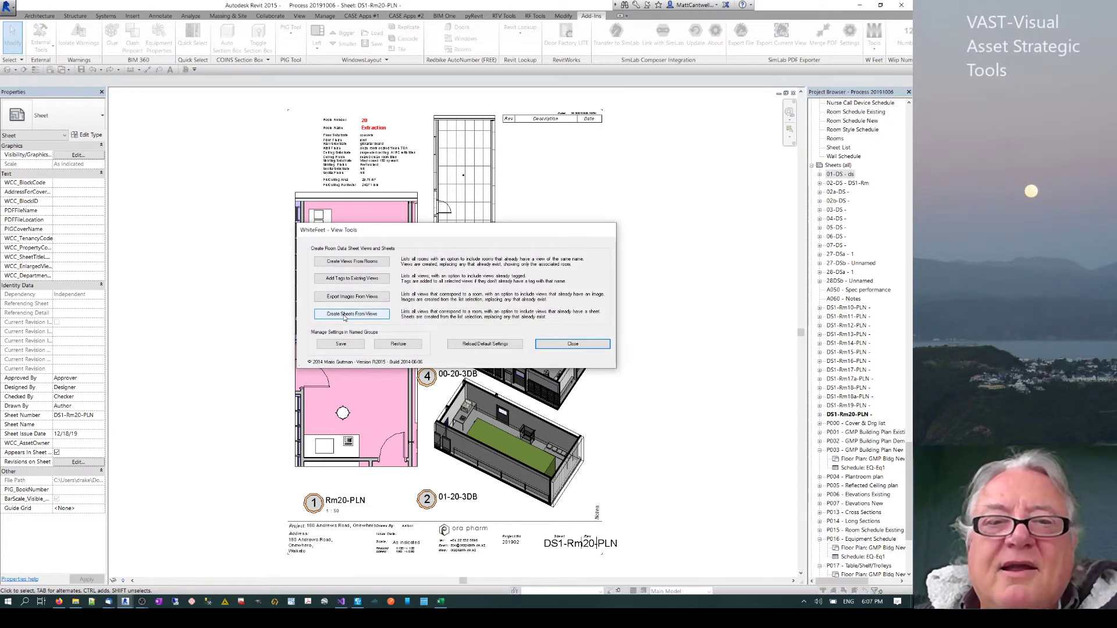
# Create data sheets from views Rm21-PLN through Rm26-PLN, then close the sheet tools
pyautogui.click(346, 314)
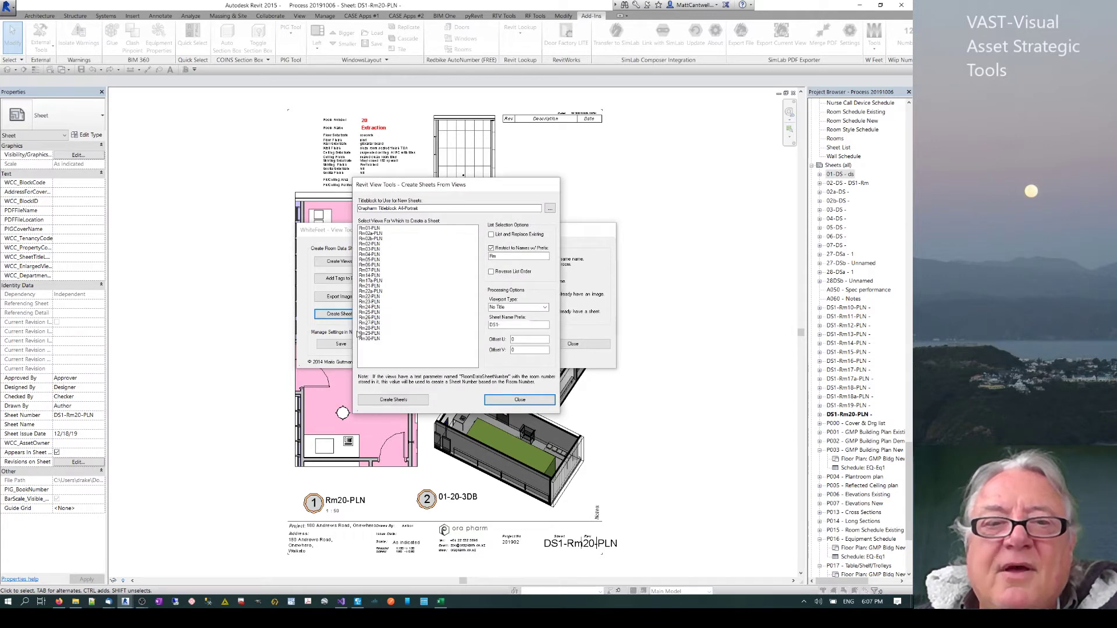
pyautogui.click(367, 287)
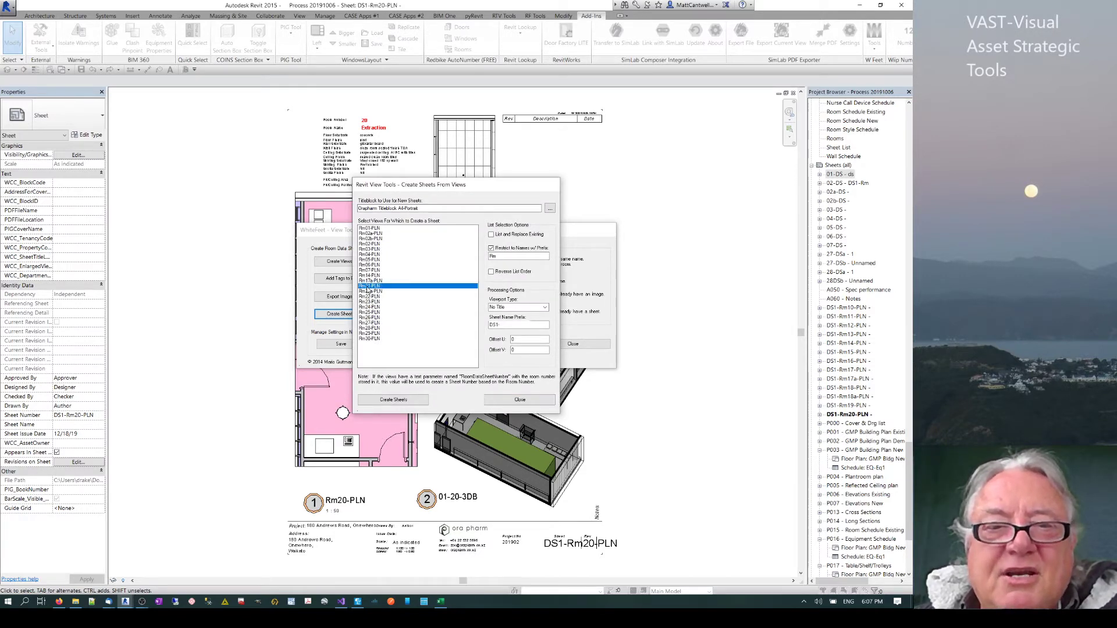
pyautogui.keyDown('shift'); pyautogui.click(371, 318); pyautogui.keyUp('shift')
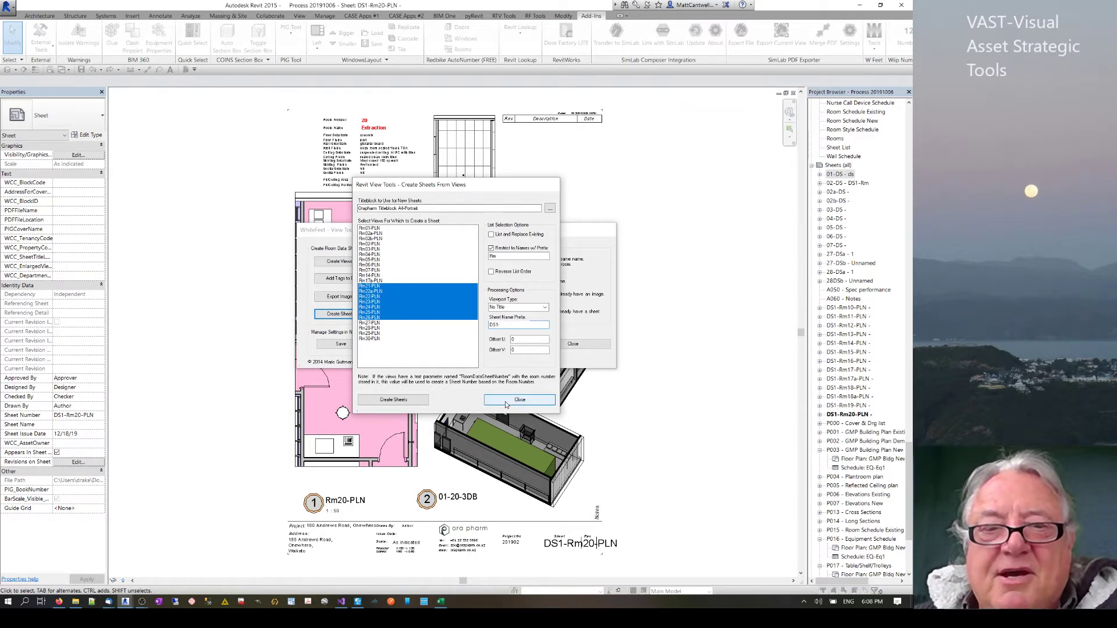
pyautogui.click(394, 400)
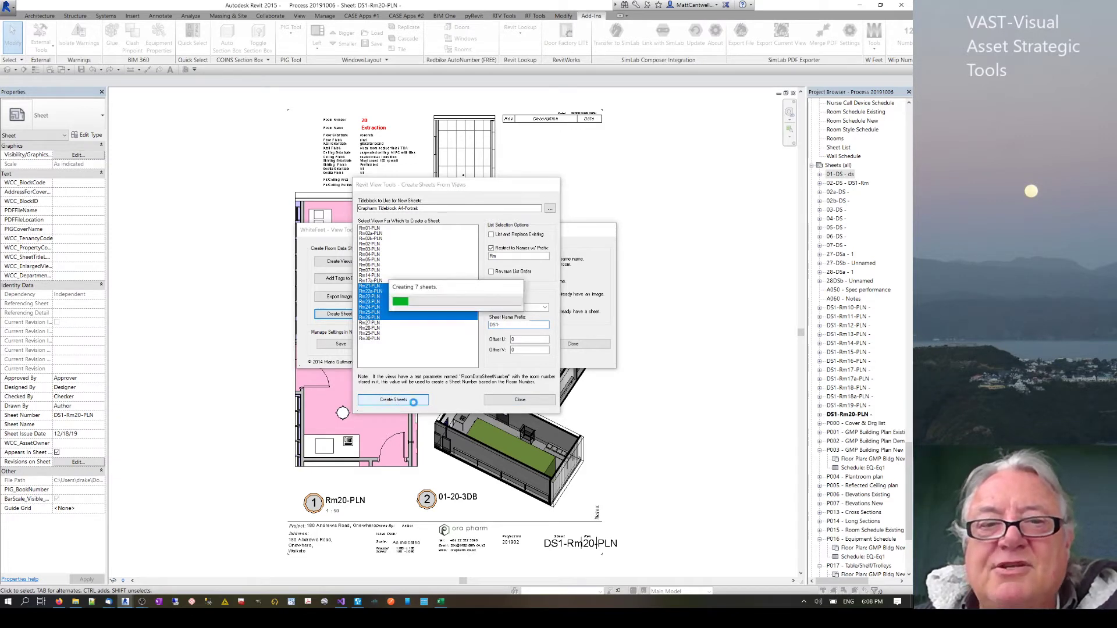
pyautogui.click(520, 401)
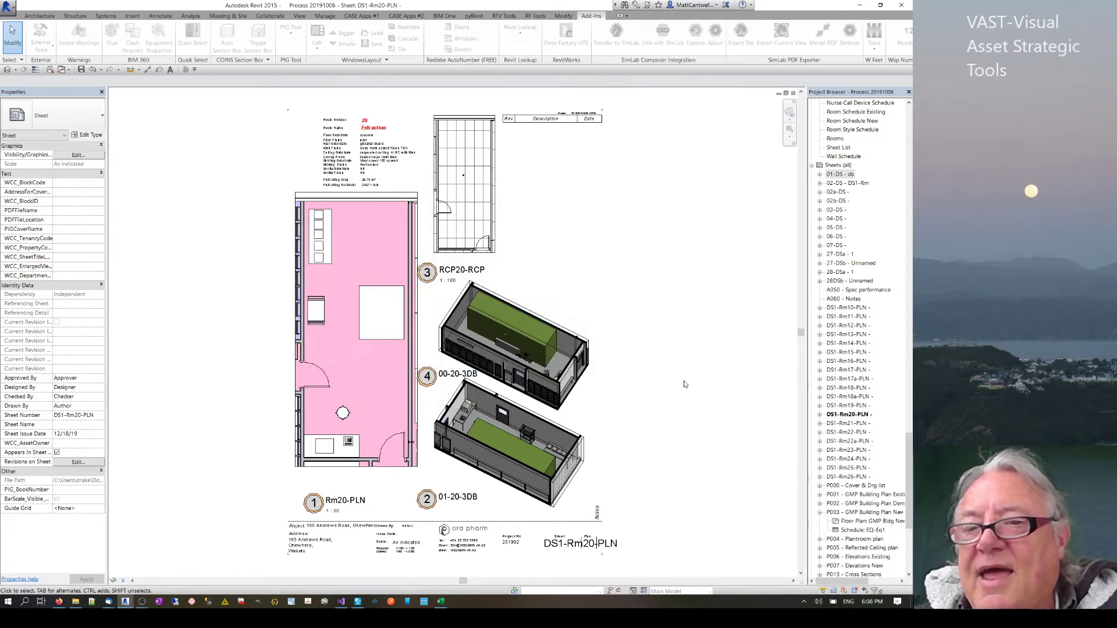
# Open sheet DS1-Rm21-PLN and move the Rm21-PLN viewport to the titleblock's top left
pyautogui.doubleClick(849, 424)
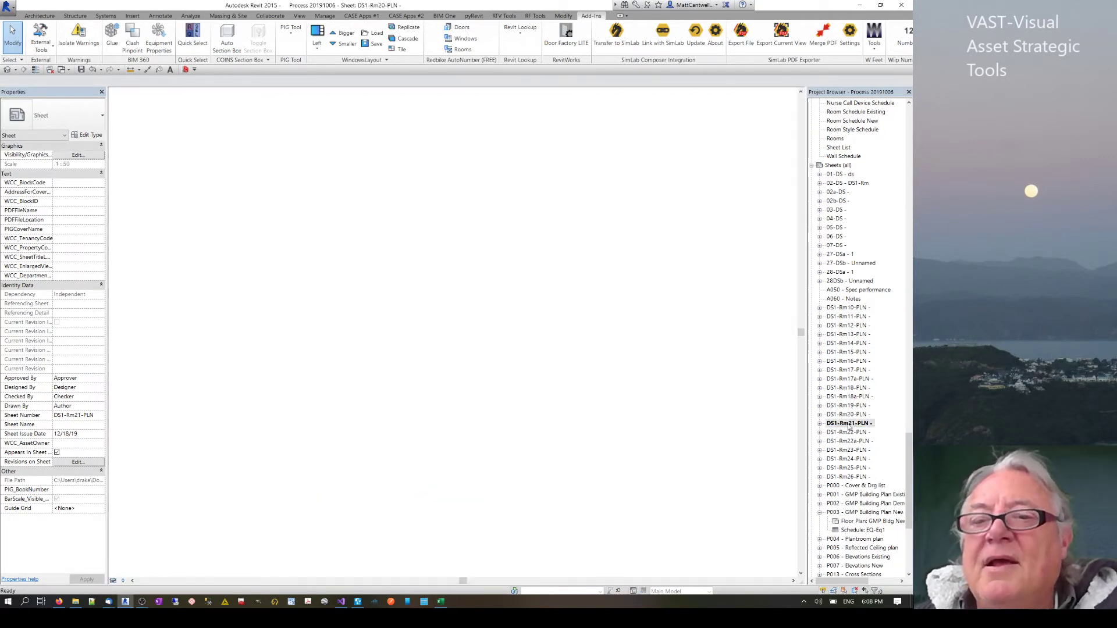
pyautogui.click(765, 327)
pyautogui.moveTo(537, 301); pyautogui.dragTo(137, 336)
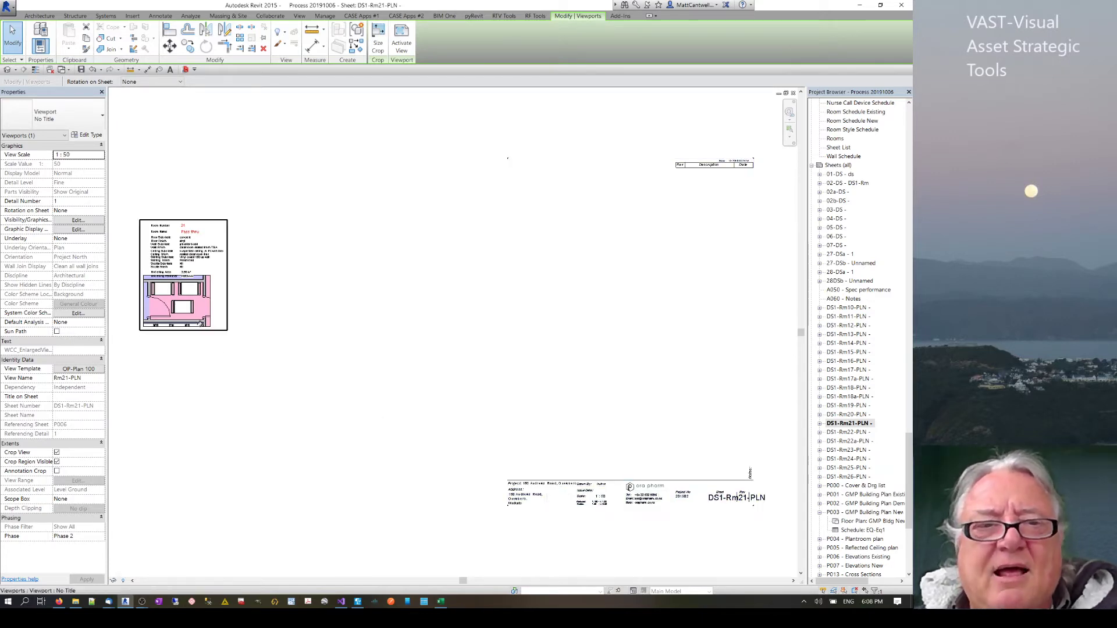
pyautogui.moveTo(202, 321); pyautogui.dragTo(576, 264)
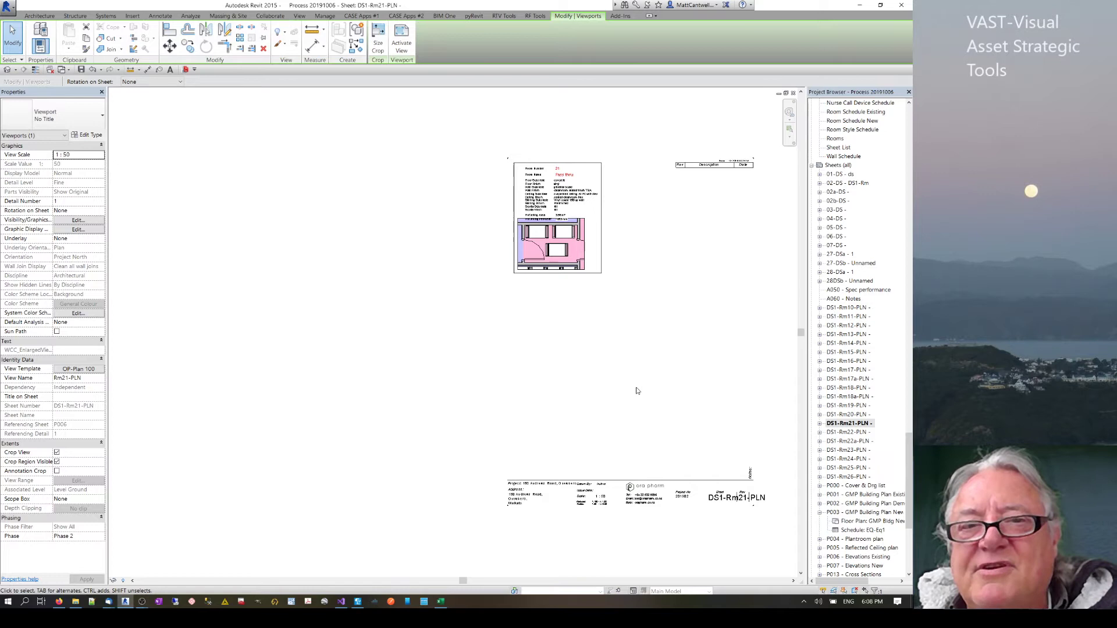
pyautogui.scroll(2, 579, 271)
# Inside the viewport, move room 21 Pass thru's data tag up and left, then deactivate the view
pyautogui.doubleClick(579, 270)
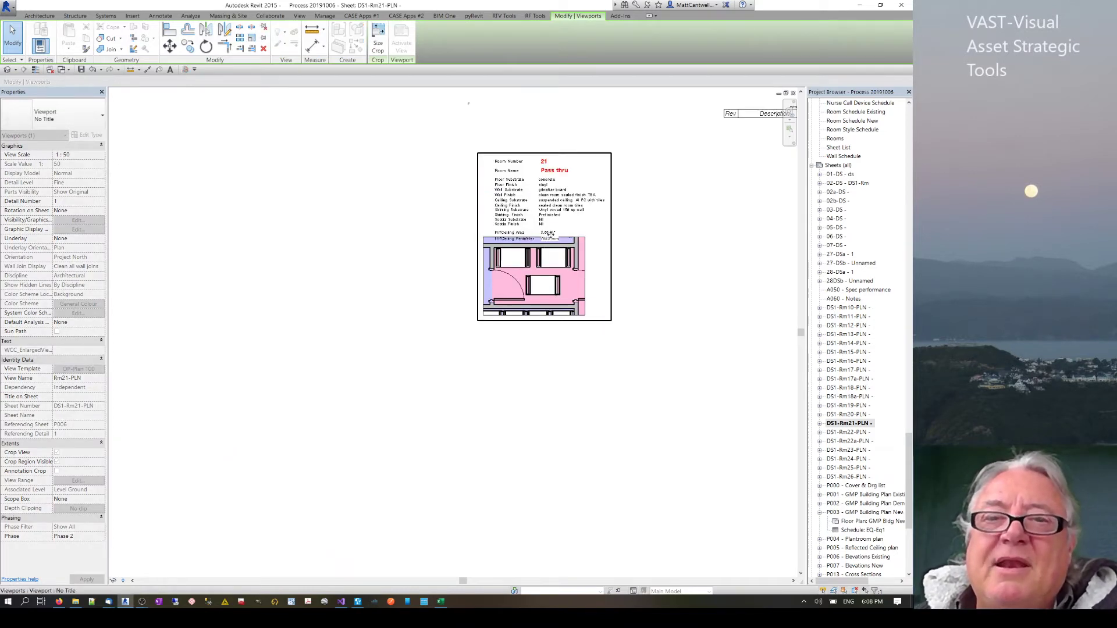
pyautogui.click(548, 221)
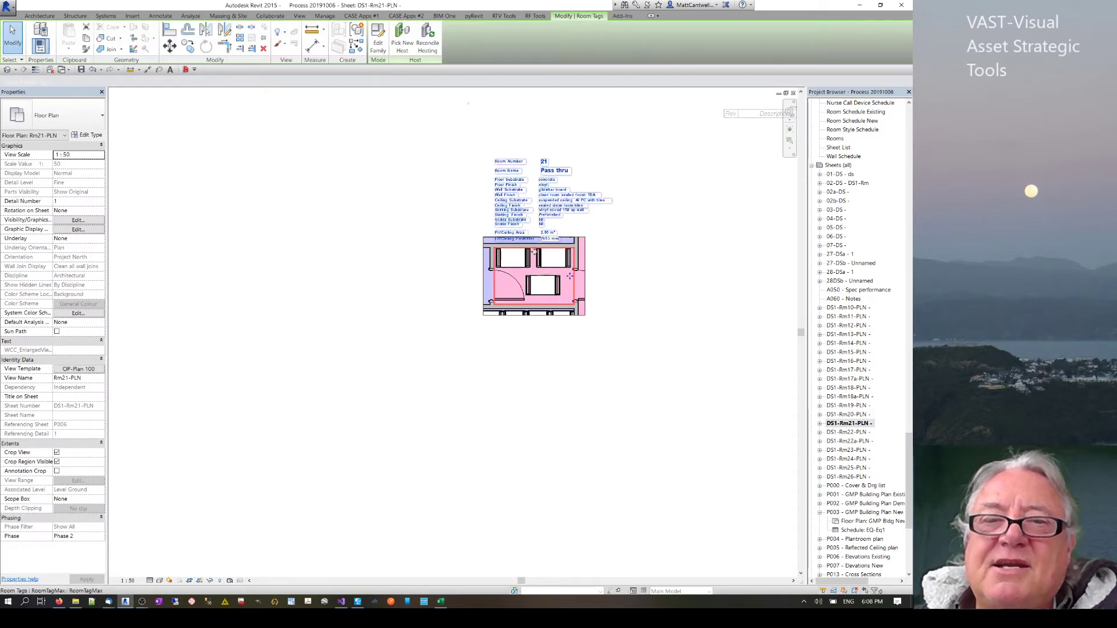
pyautogui.moveTo(569, 264); pyautogui.dragTo(535, 253)
pyautogui.rightClick(601, 281)
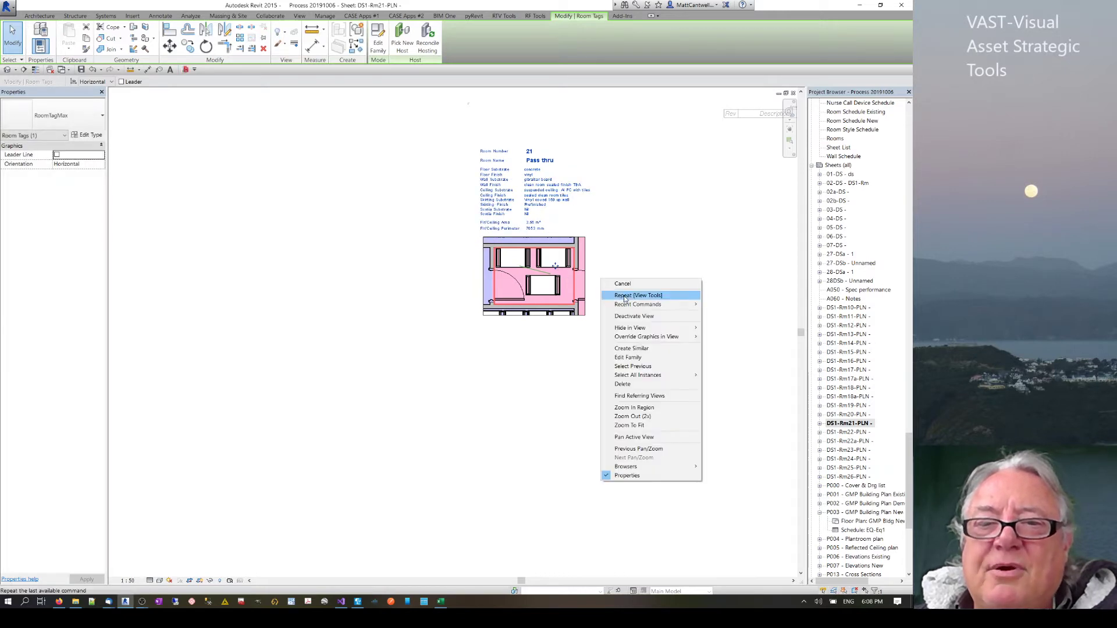
pyautogui.click(577, 377)
pyautogui.click(577, 377)
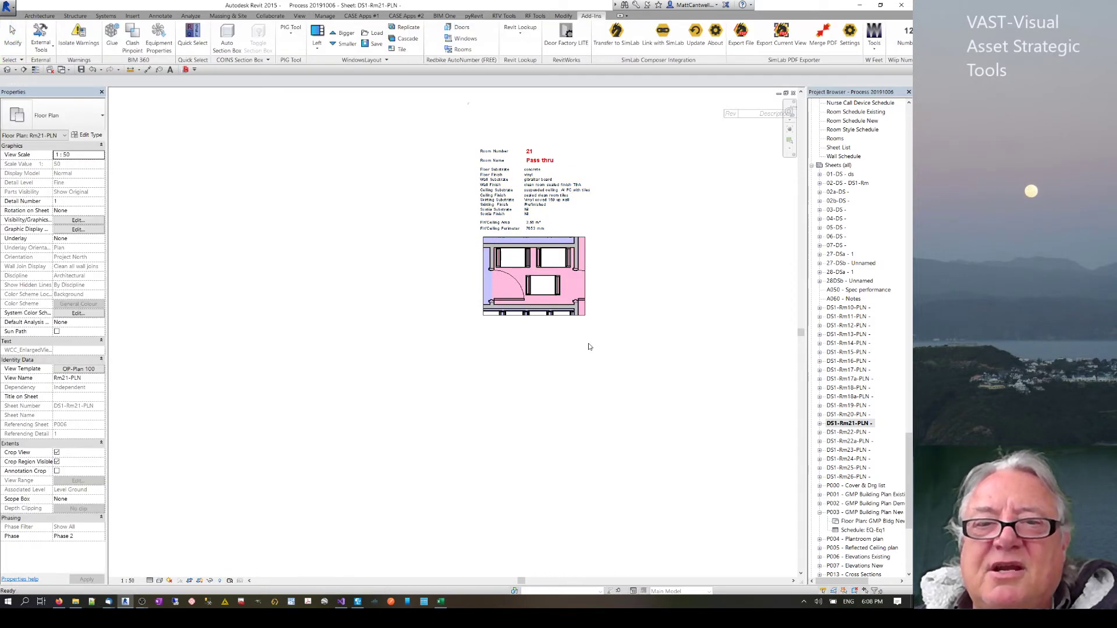
pyautogui.rightClick(589, 344)
pyautogui.click(620, 382)
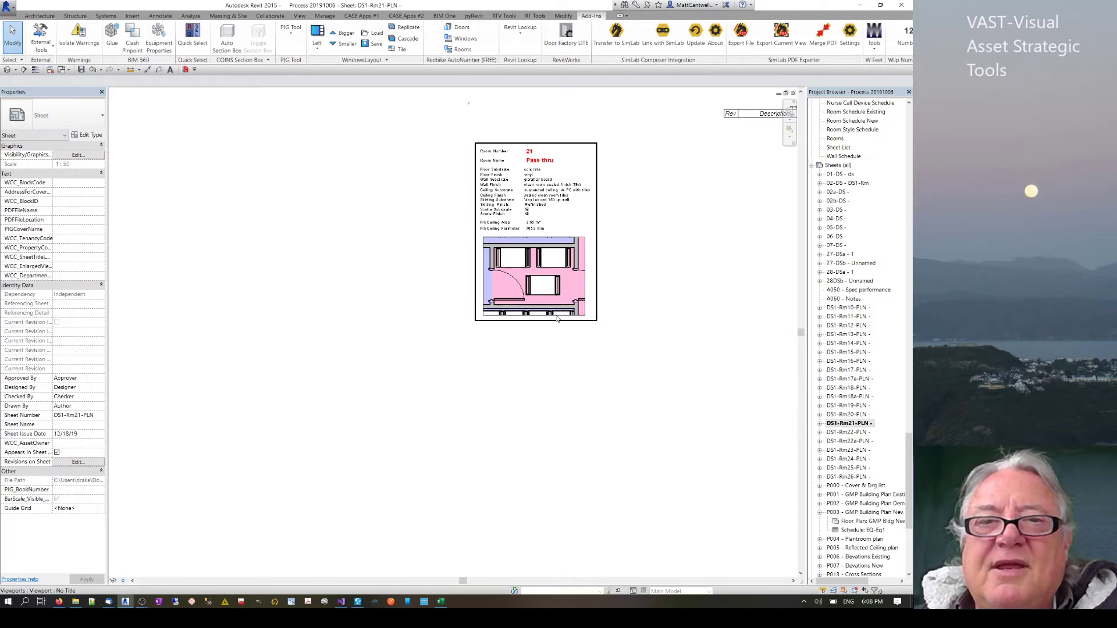
pyautogui.click(554, 283)
pyautogui.scroll(-4, 584, 357)
pyautogui.click(683, 346)
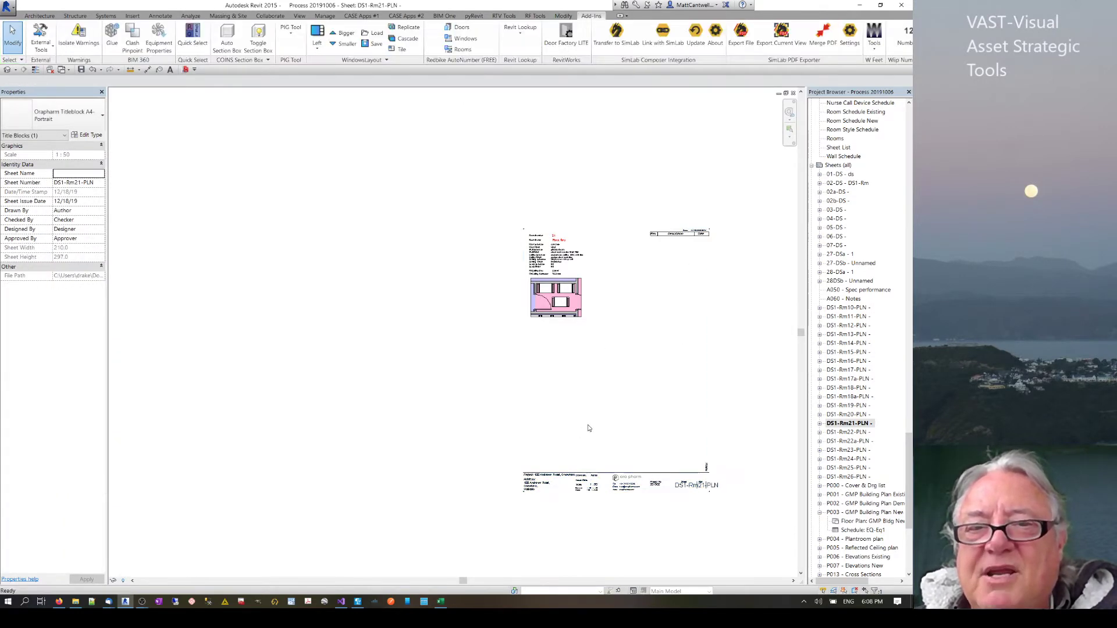
pyautogui.moveTo(588, 429); pyautogui.dragTo(401, 337, button='middle')
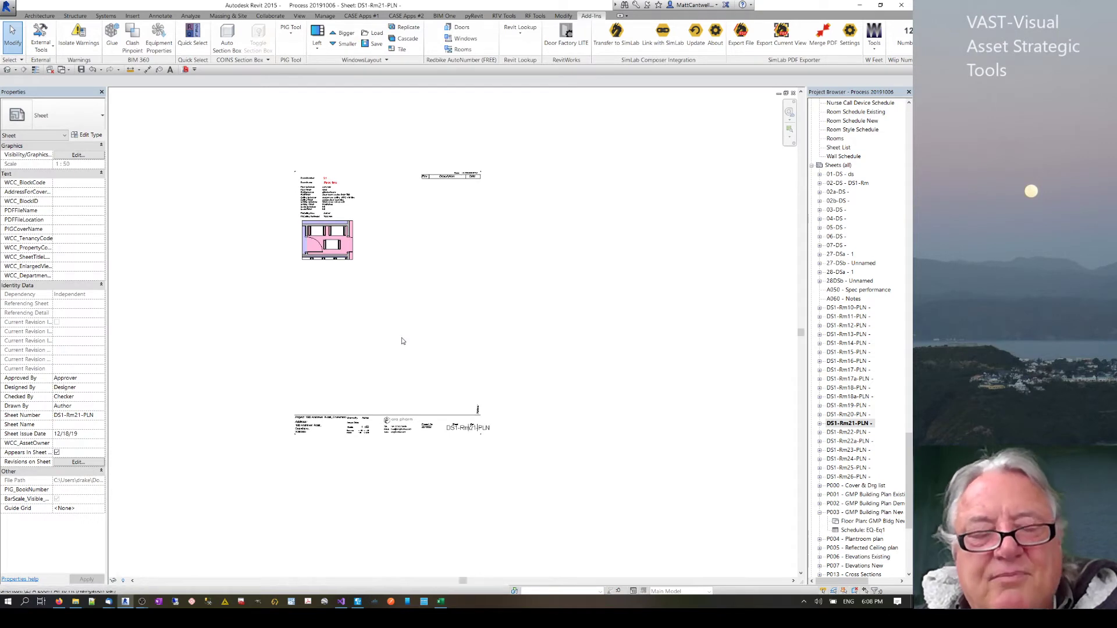
pyautogui.press('z')
pyautogui.press('f')
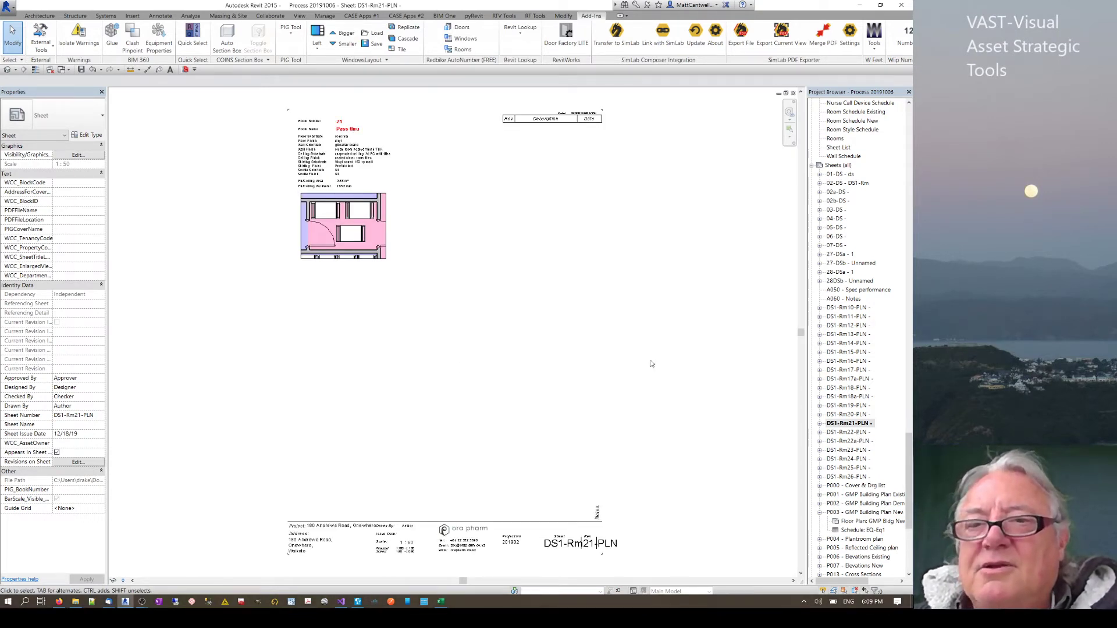
pyautogui.moveTo(909, 488); pyautogui.dragTo(912, 261)
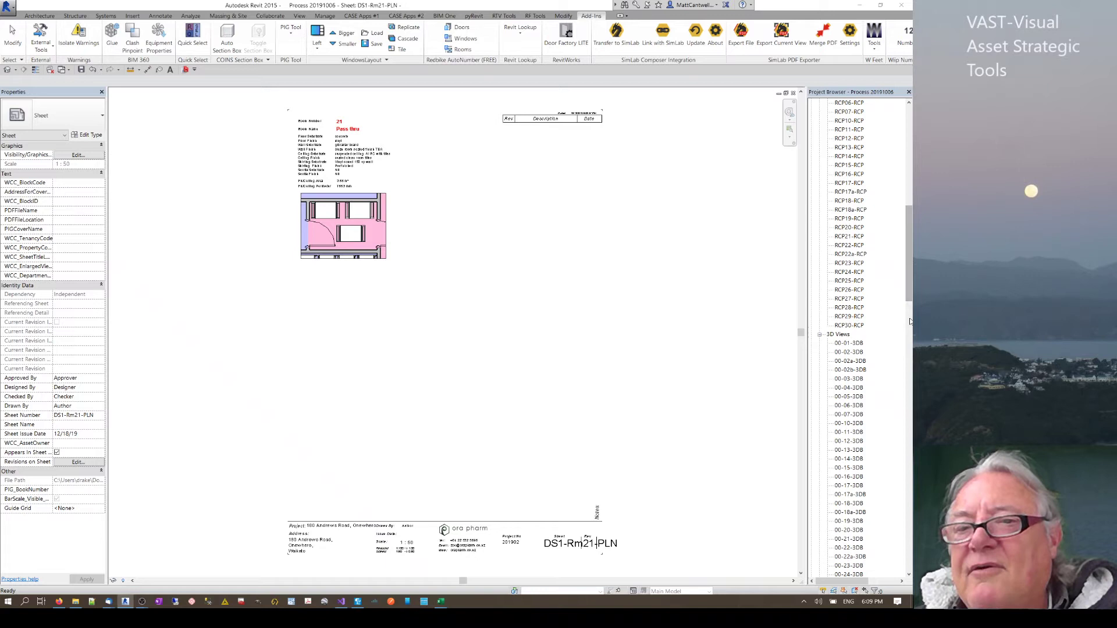
pyautogui.moveTo(909, 274); pyautogui.dragTo(909, 312)
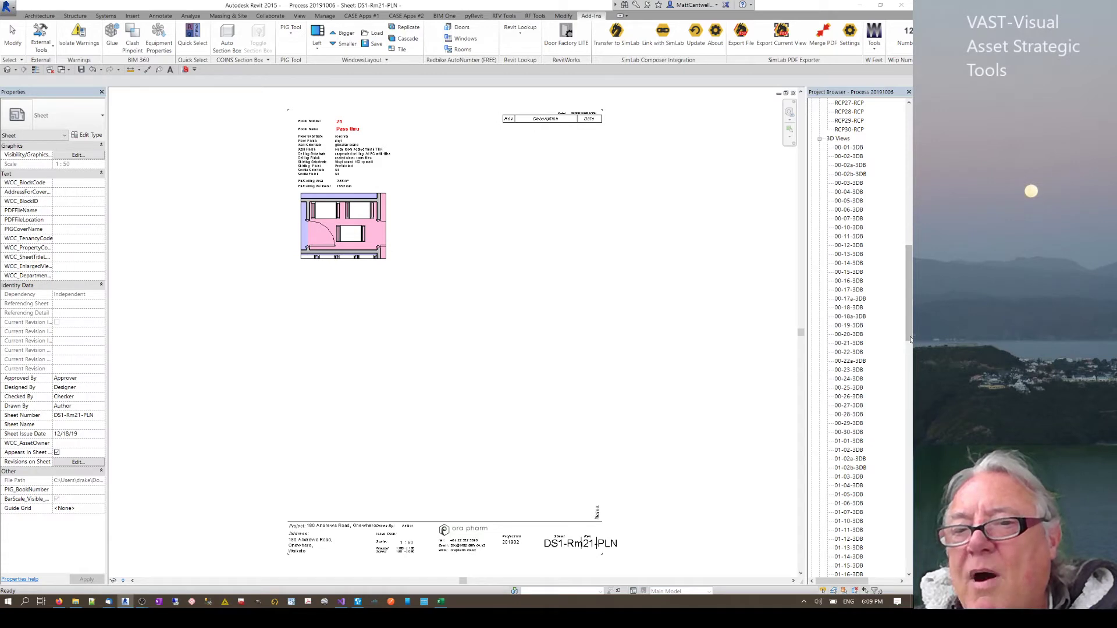
pyautogui.scroll(-2, 879, 395)
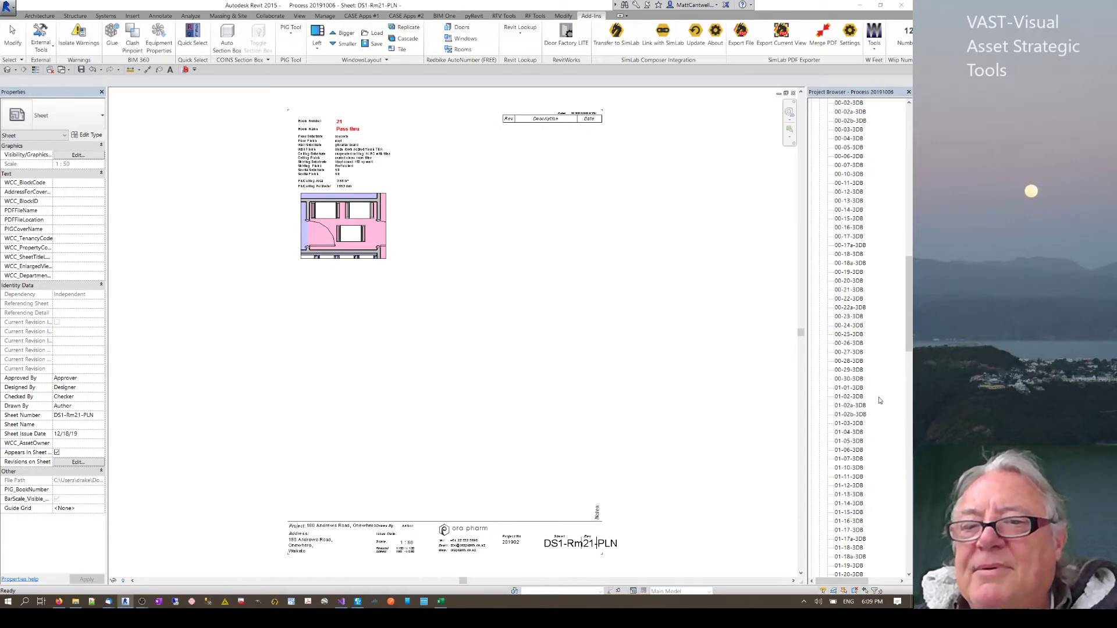
pyautogui.scroll(15, 880, 401)
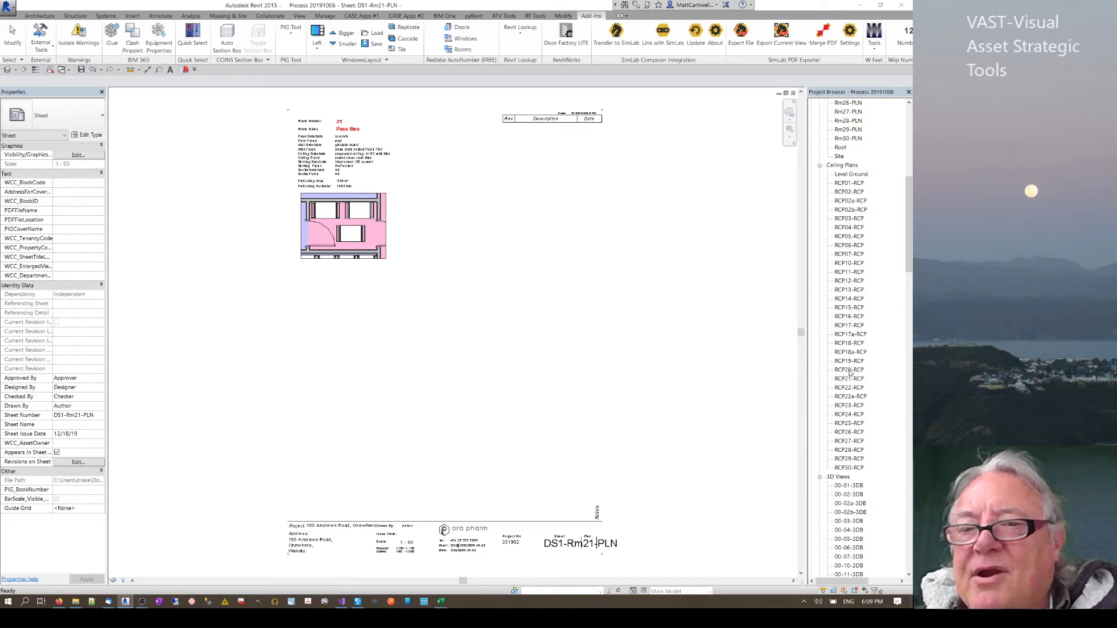
# Place RCP21-RCP below the floor plan and apply the Or-RCP view template
pyautogui.click(843, 379)
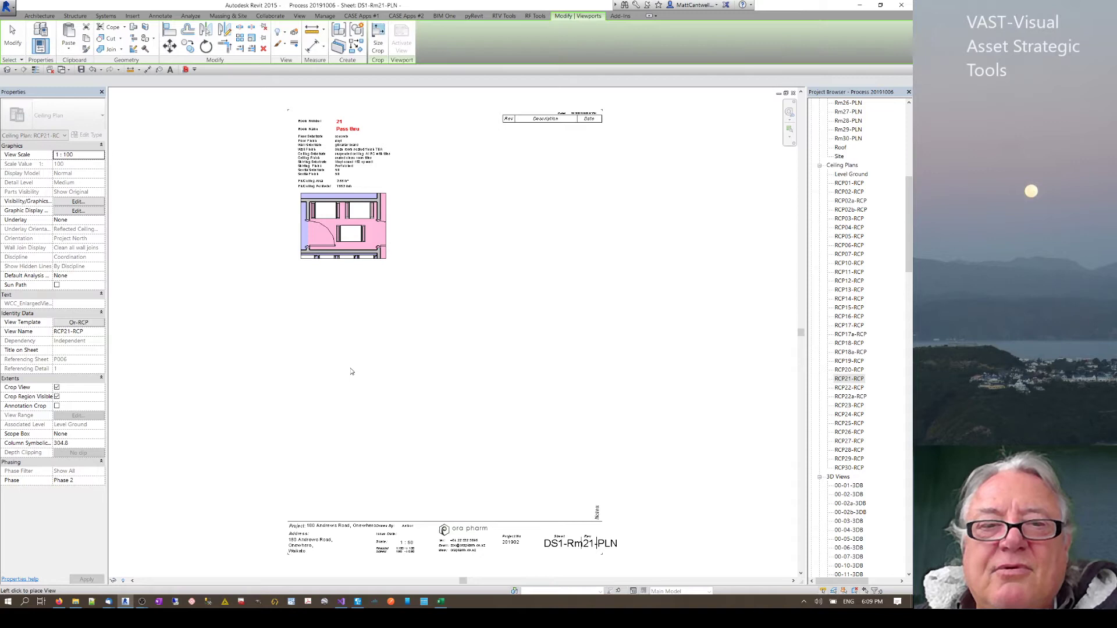
pyautogui.click(339, 348)
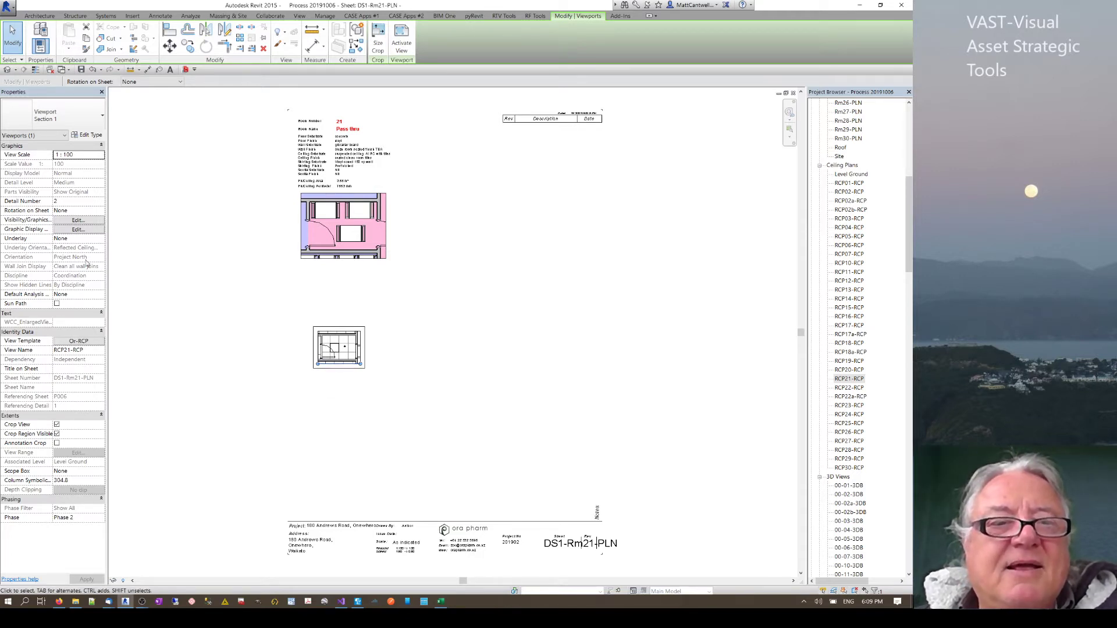
pyautogui.click(79, 342)
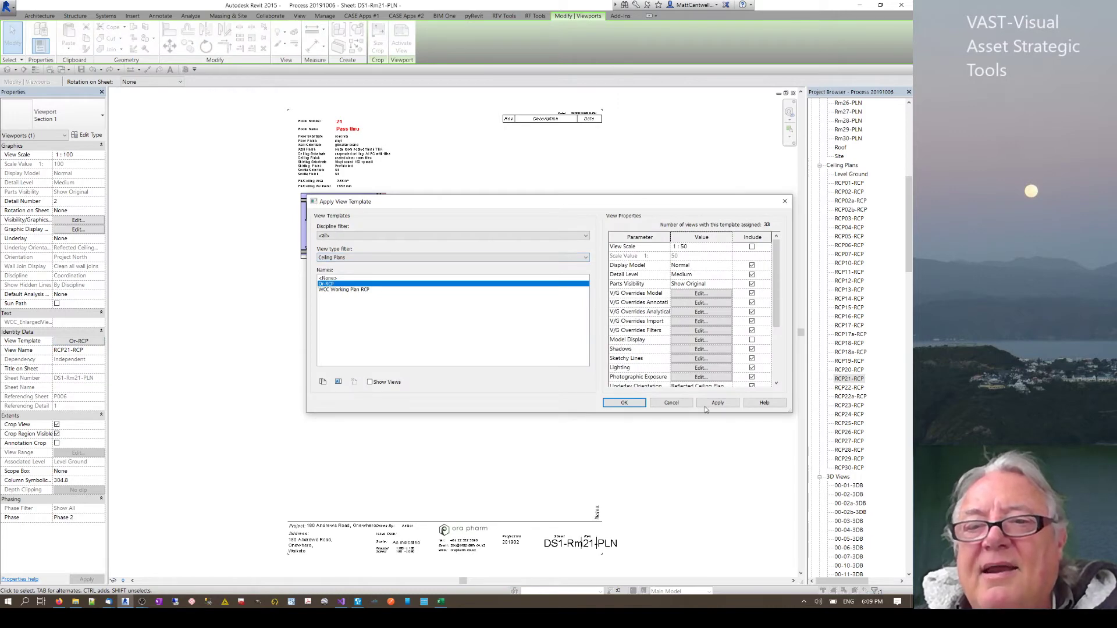
pyautogui.click(624, 404)
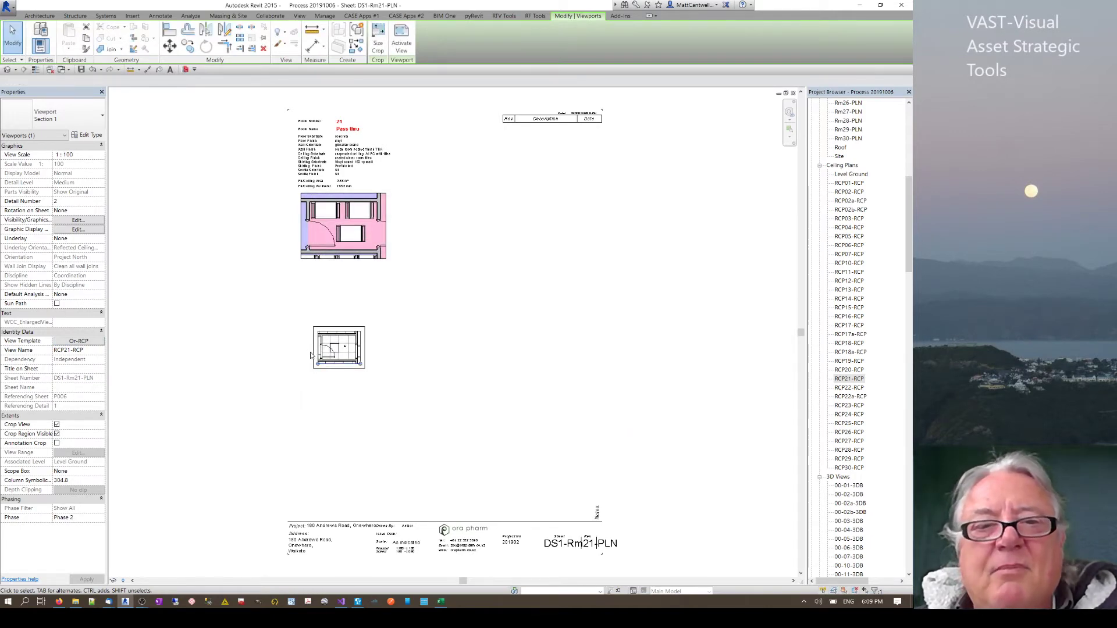
# Set the RCP21-RCP viewport's view scale to 1:50
pyautogui.click(308, 349)
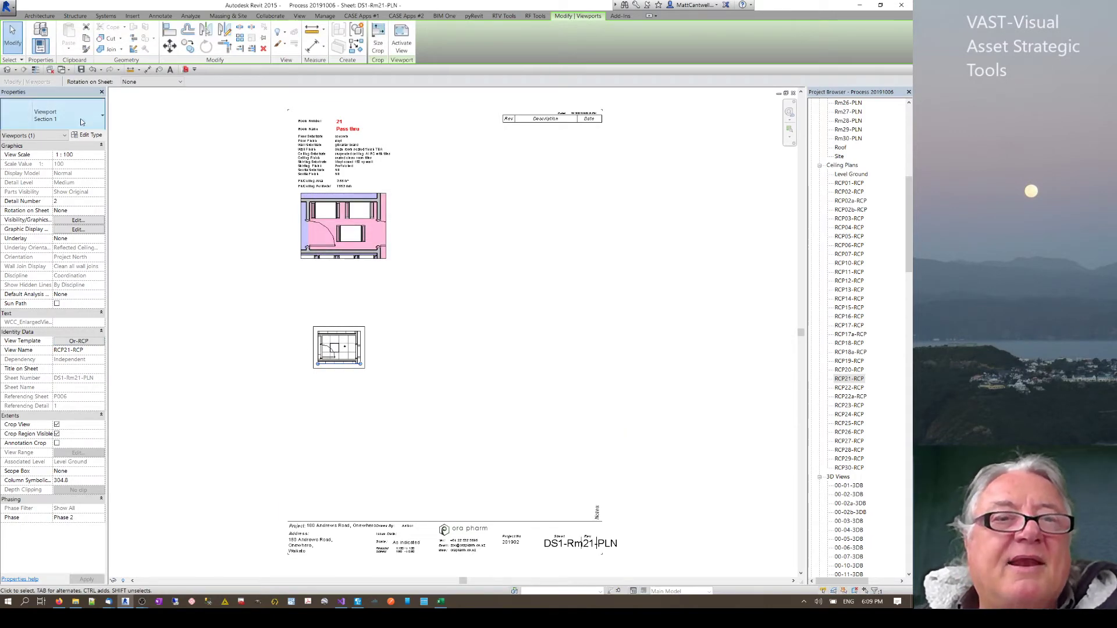
pyautogui.click(102, 155)
pyautogui.click(65, 187)
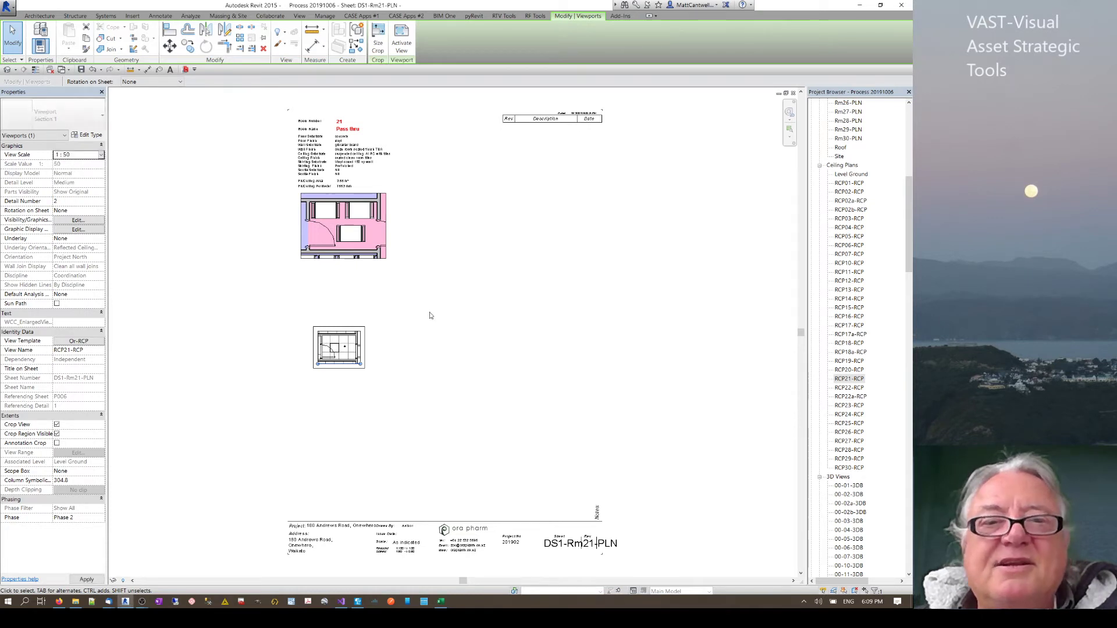
pyautogui.click(463, 304)
pyautogui.moveTo(909, 237); pyautogui.dragTo(902, 280)
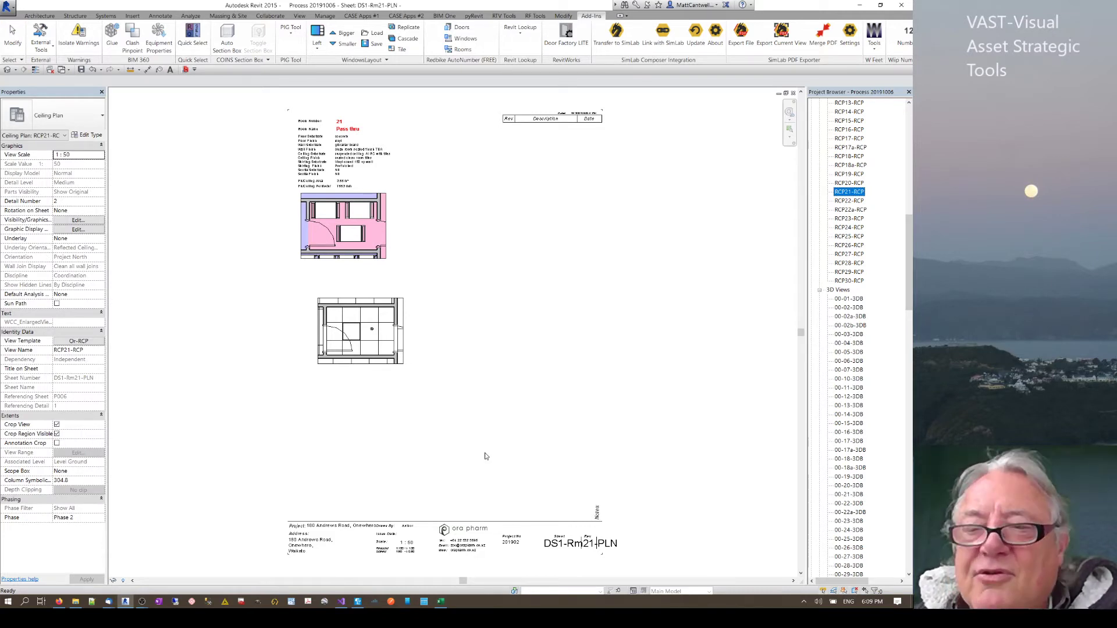
# Place 3D view 00-21-3DB at the sheet's upper right with view scale 1:50
pyautogui.scroll(-3, 859, 471)
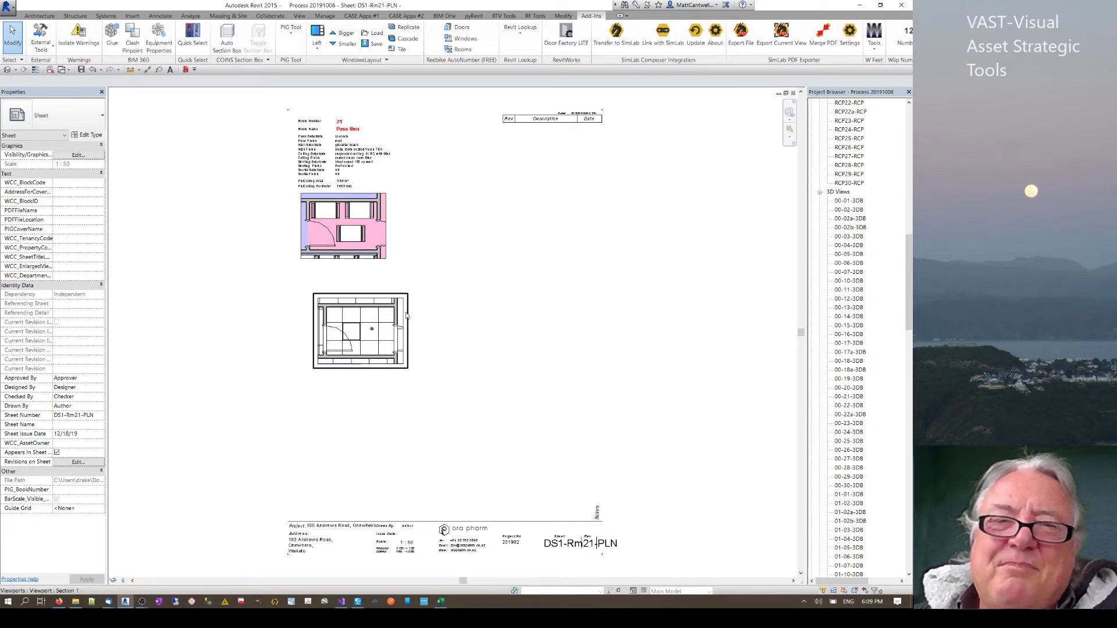
pyautogui.click(387, 326)
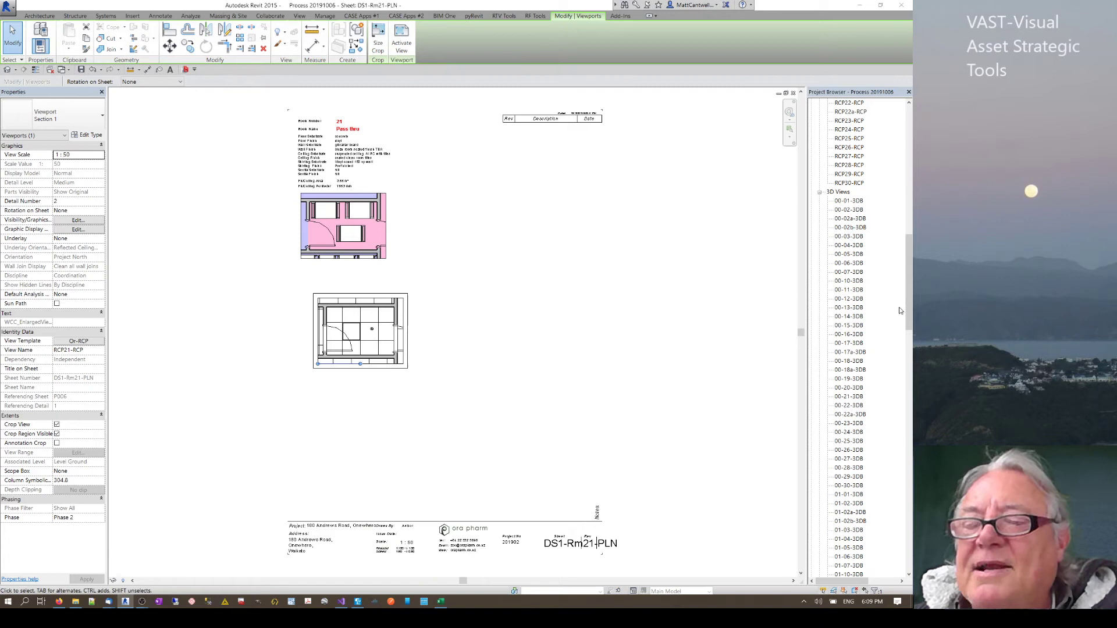
pyautogui.press('Escape')
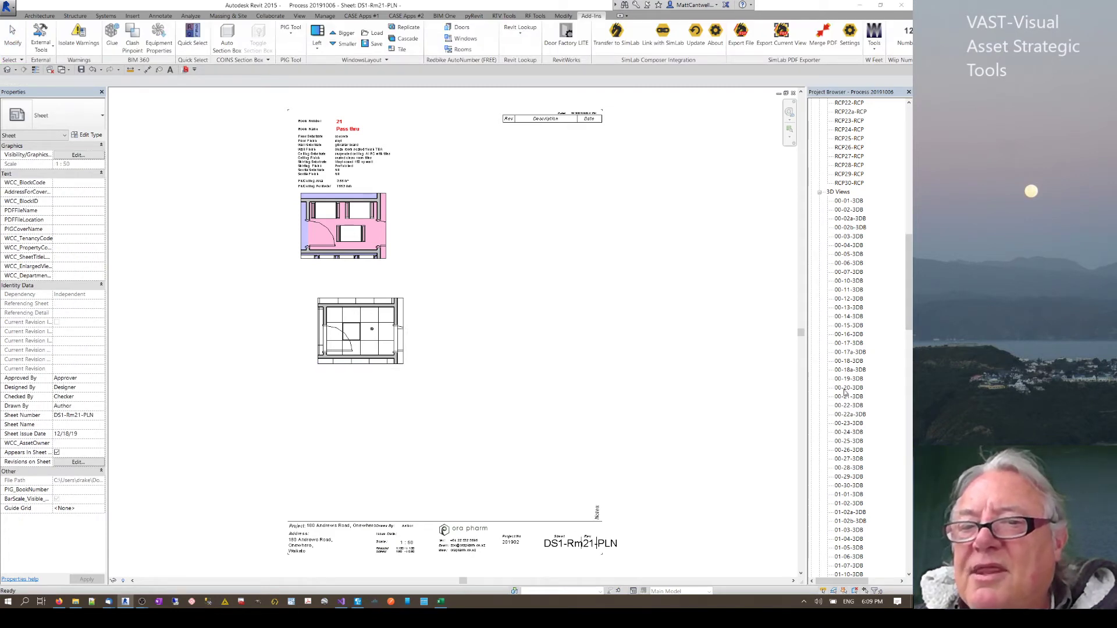
pyautogui.click(847, 396)
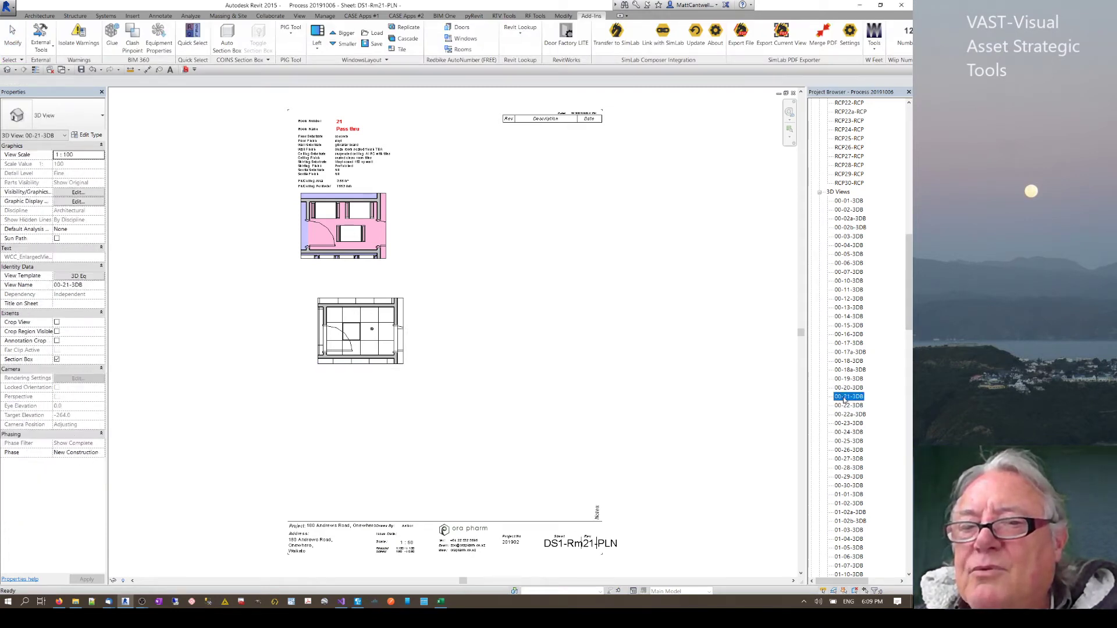
pyautogui.click(515, 216)
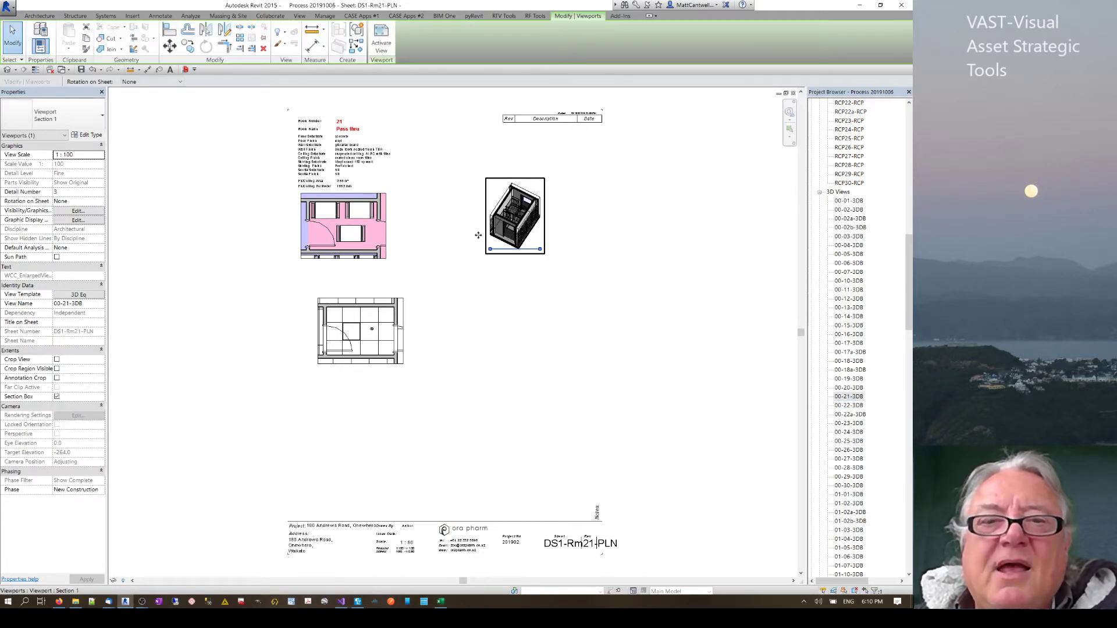
pyautogui.click(101, 155)
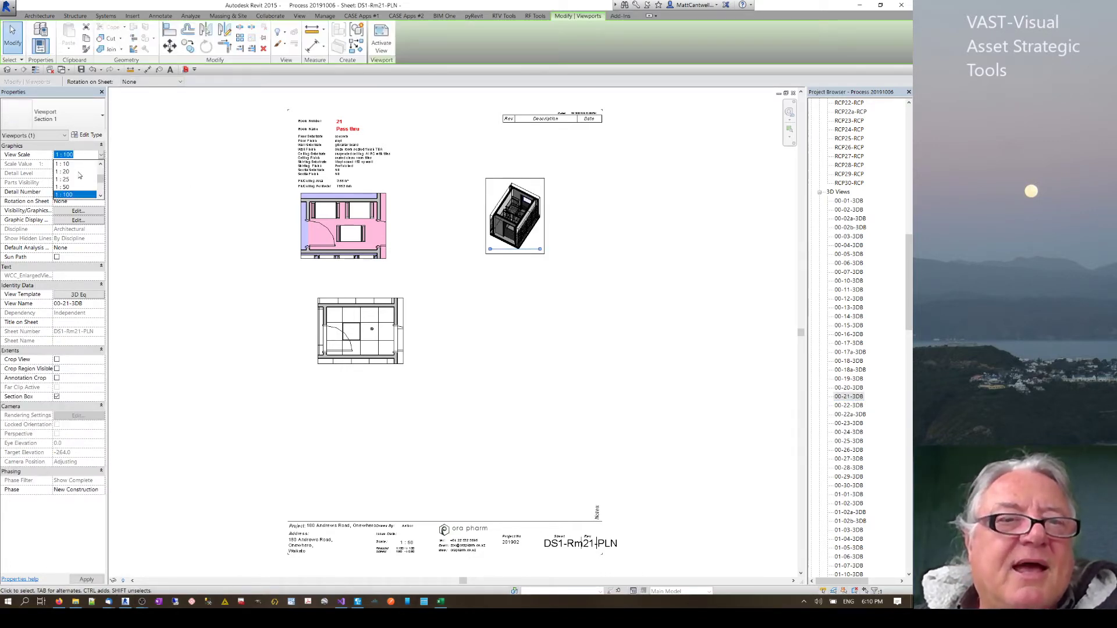
pyautogui.click(67, 187)
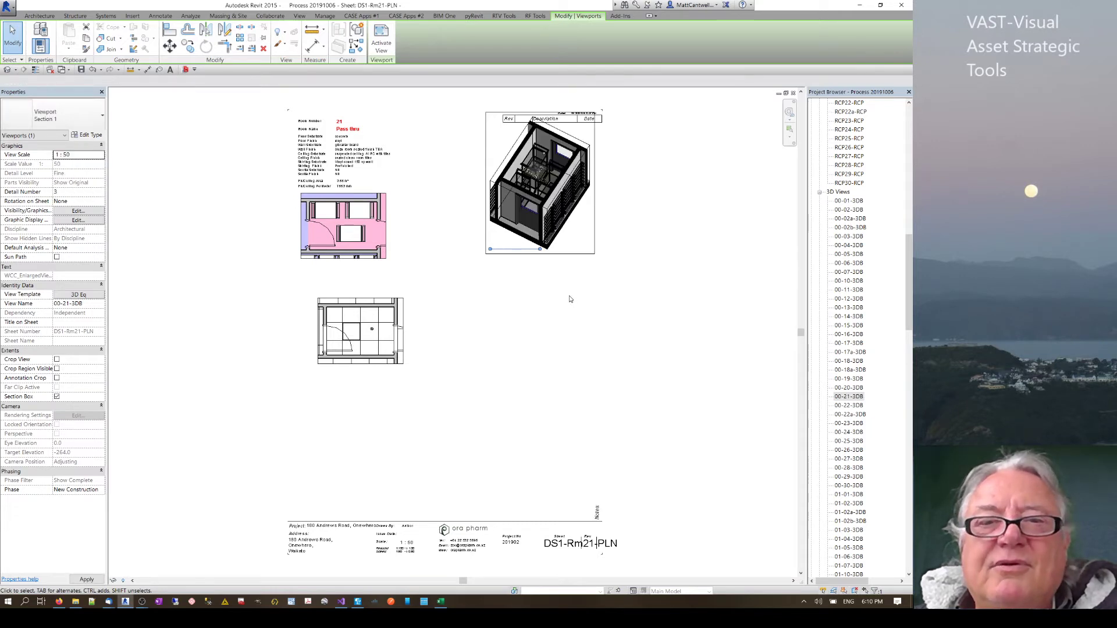
# Place 3D view 01-21-3DB below 00-21-3DB with view scale 1:50
pyautogui.press('Escape')
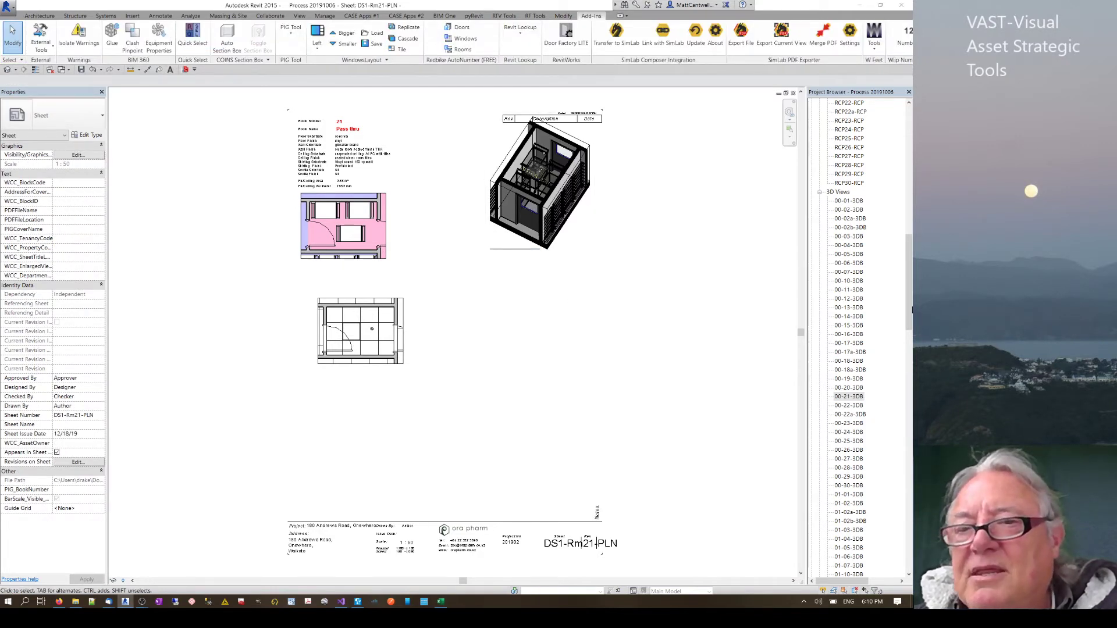
pyautogui.scroll(-4, 868, 498)
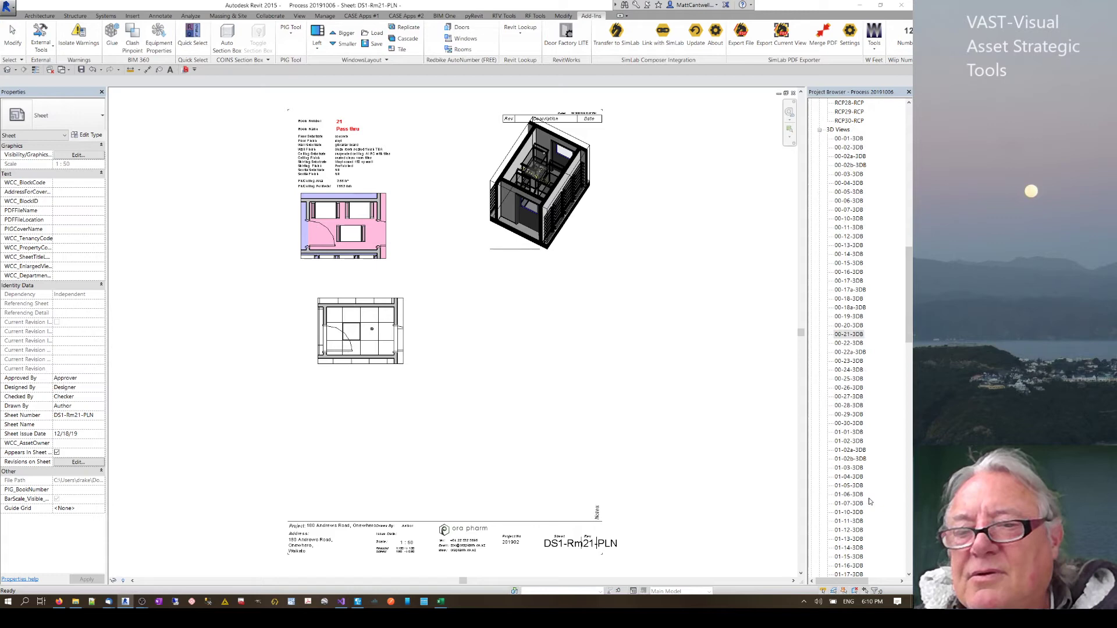
pyautogui.scroll(-3, 869, 500)
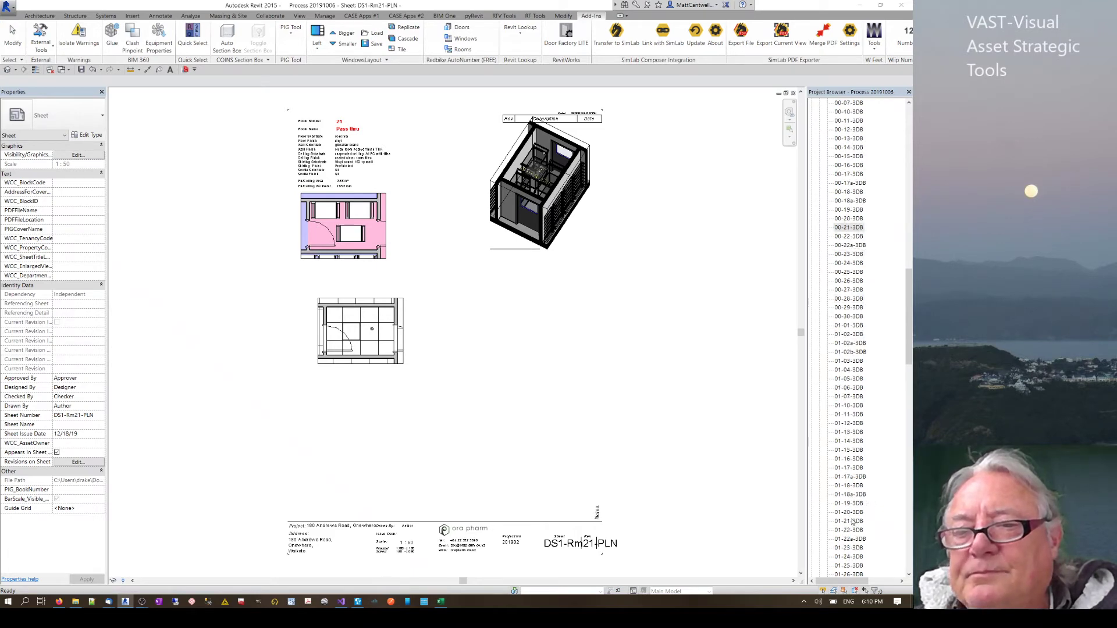
pyautogui.click(849, 522)
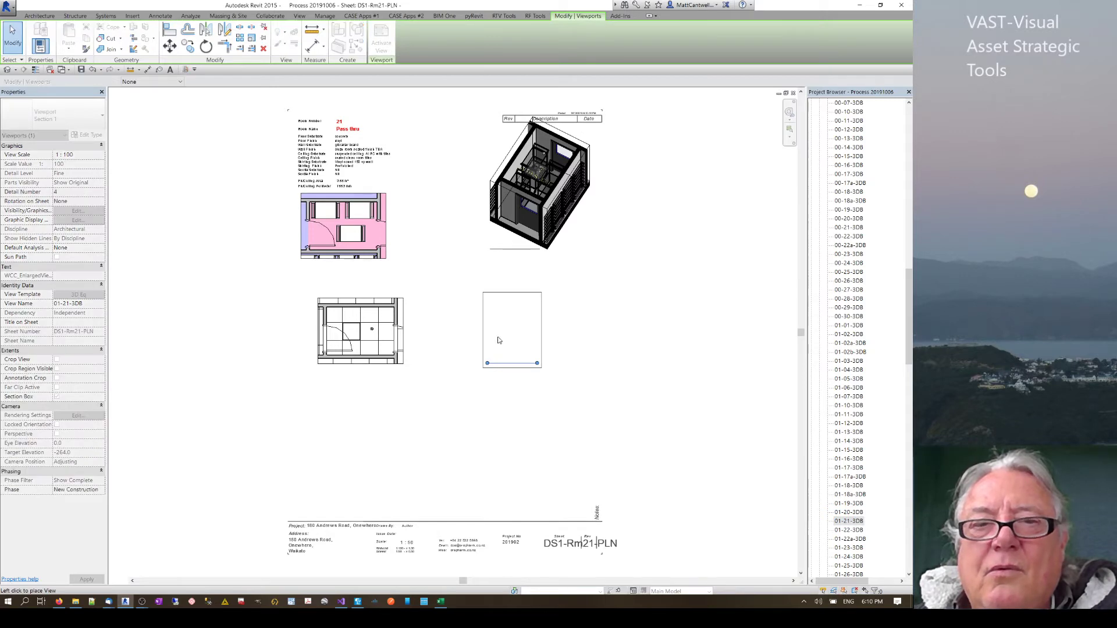
pyautogui.click(512, 332)
pyautogui.click(101, 155)
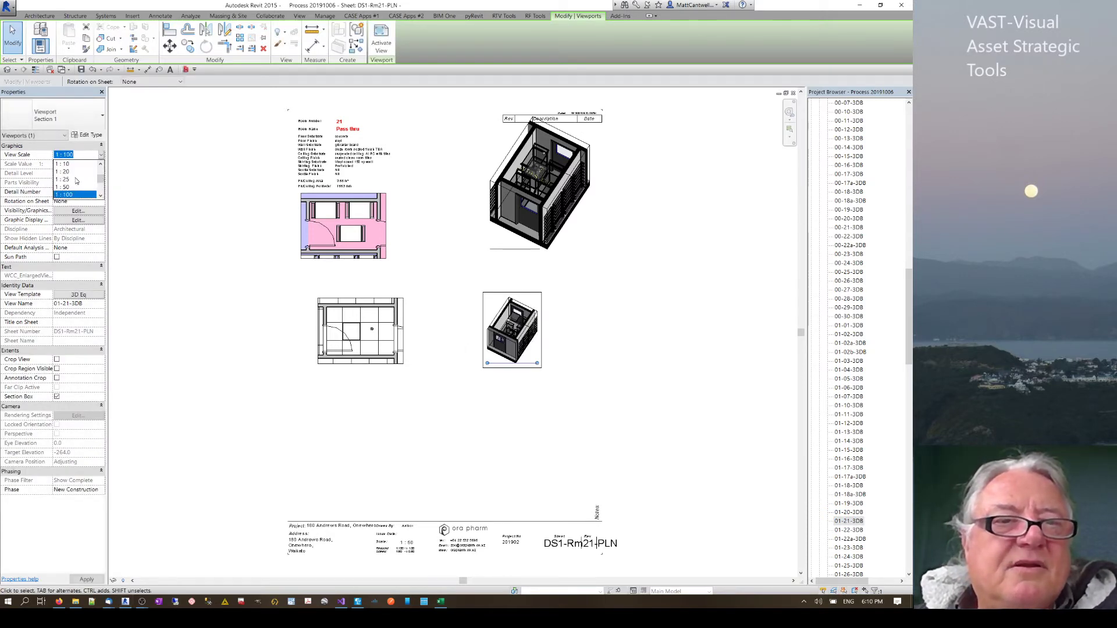
pyautogui.click(64, 187)
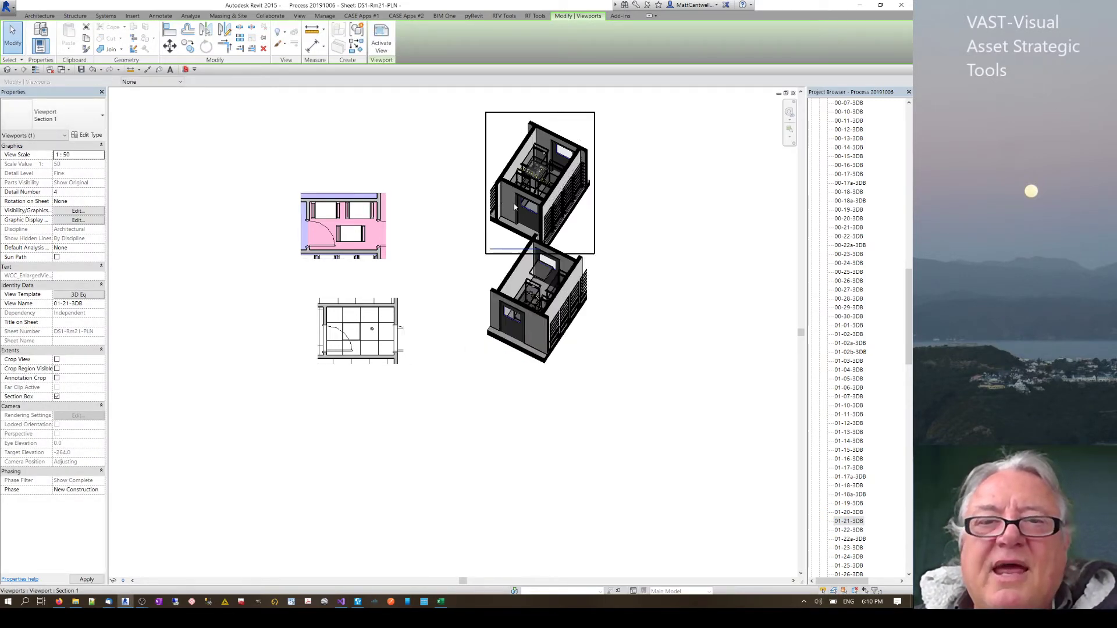
pyautogui.scroll(3, 514, 174)
# Override two walls in the 00-21-3DB viewport to 90% surface transparency
pyautogui.doubleClick(514, 174)
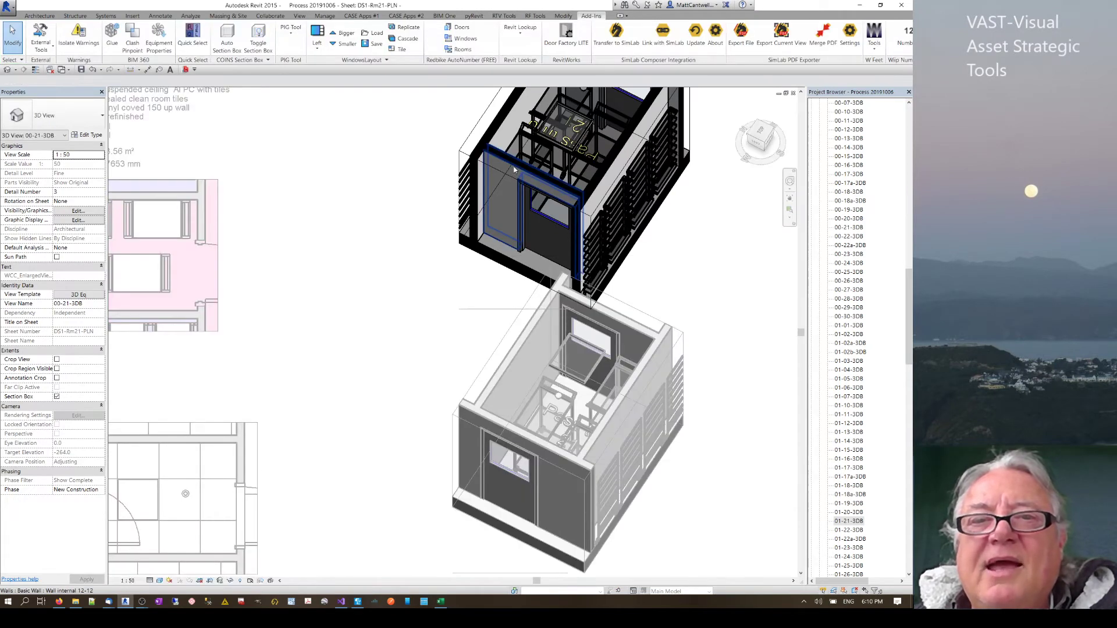
pyautogui.click(515, 169)
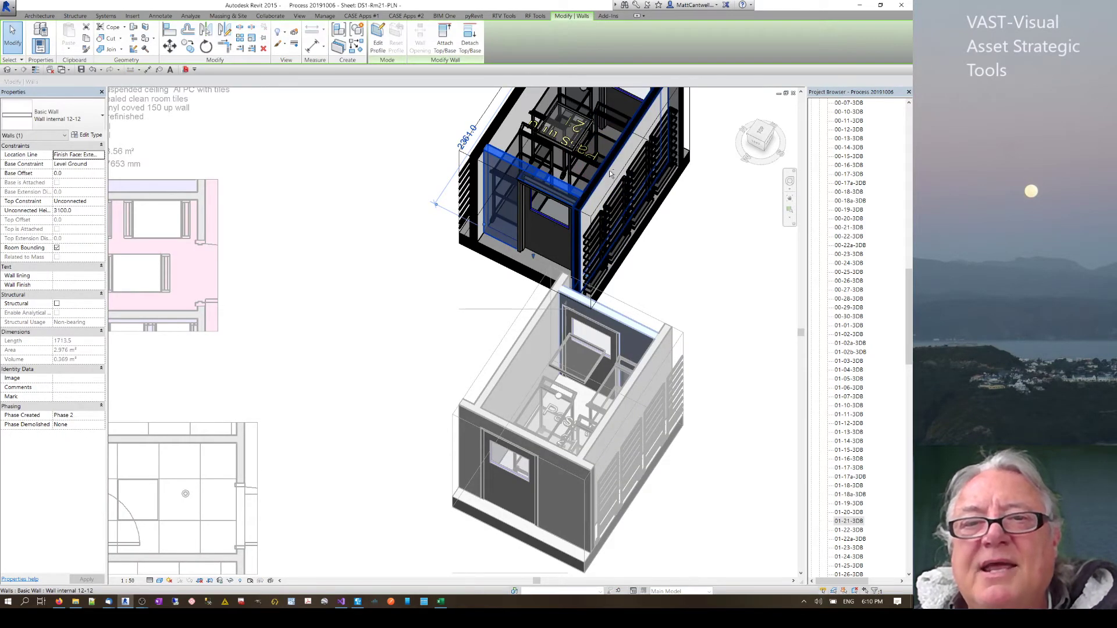
pyautogui.keyDown('ctrl'); pyautogui.click(549, 227); pyautogui.keyUp('ctrl')
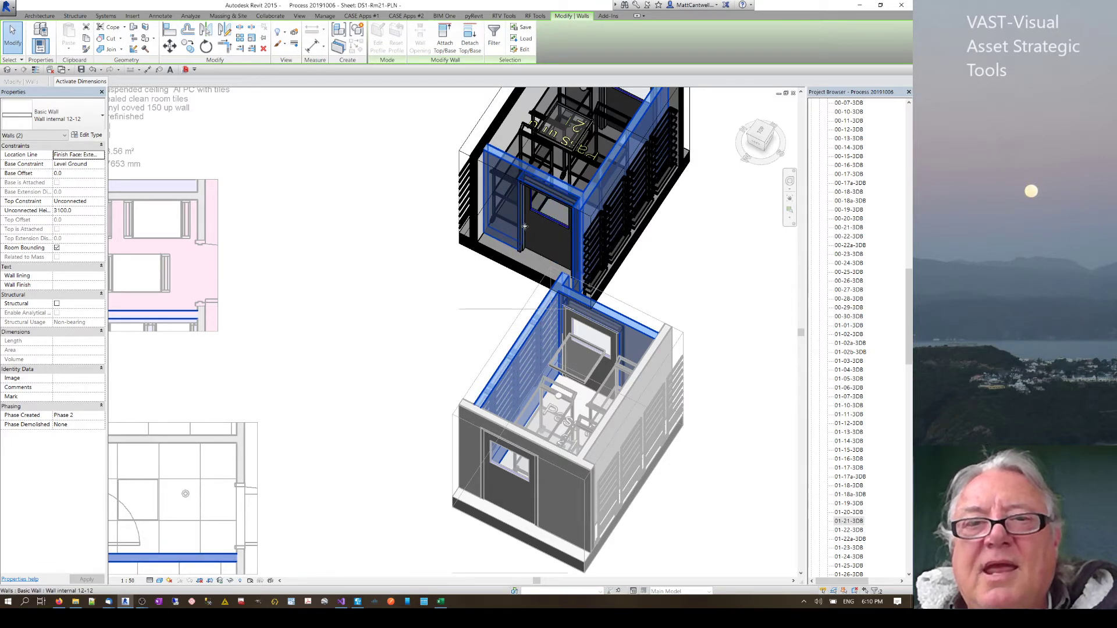
pyautogui.rightClick(534, 183)
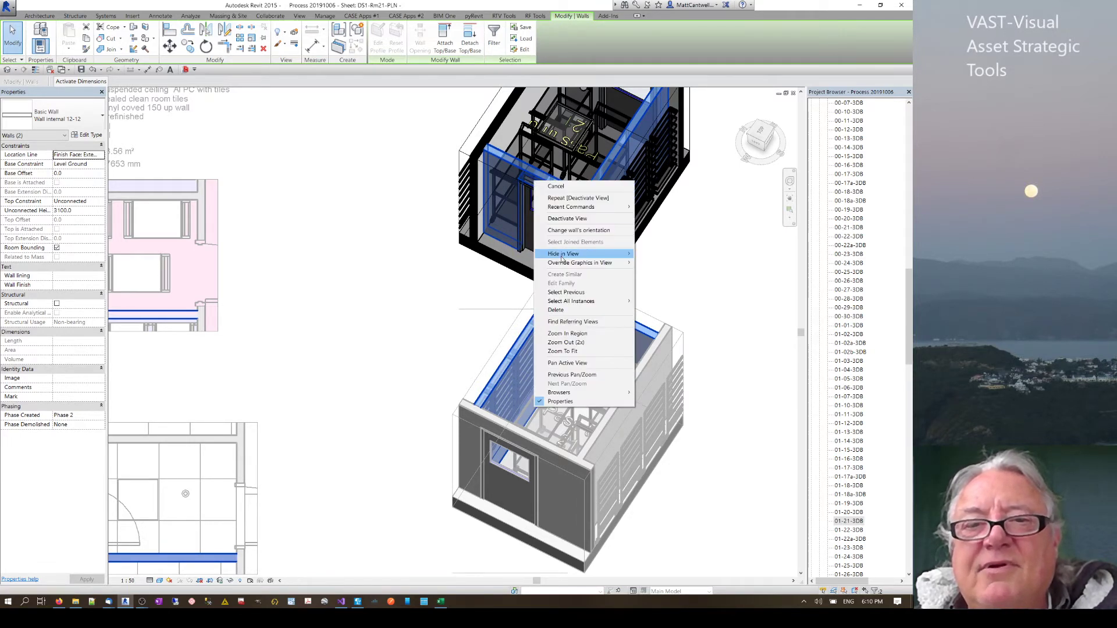
pyautogui.moveTo(565, 264)
pyautogui.click(662, 263)
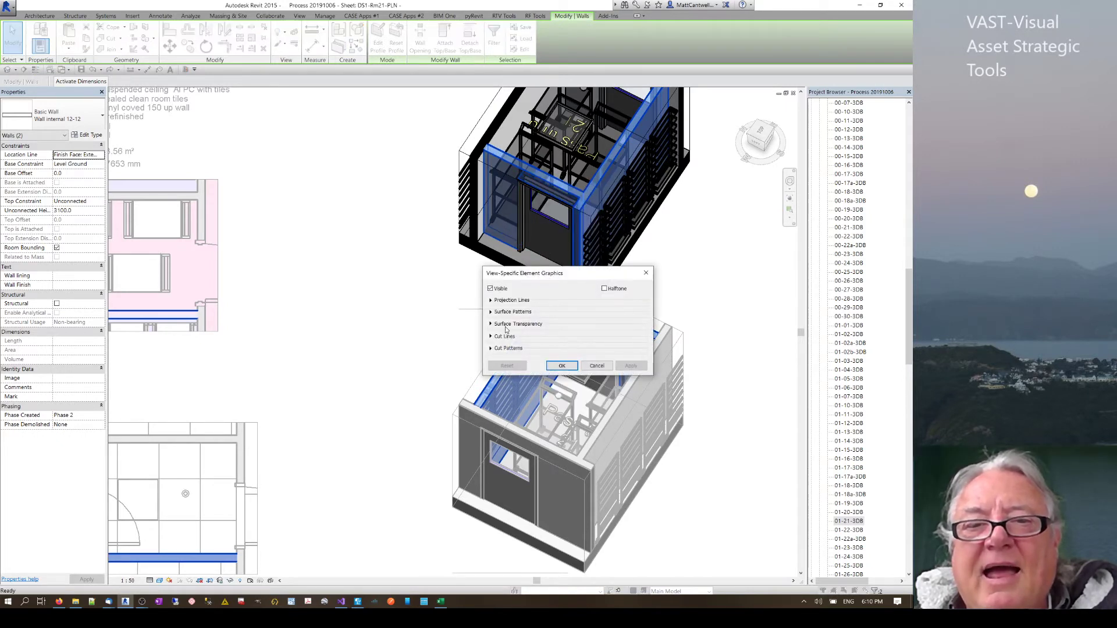
pyautogui.click(491, 324)
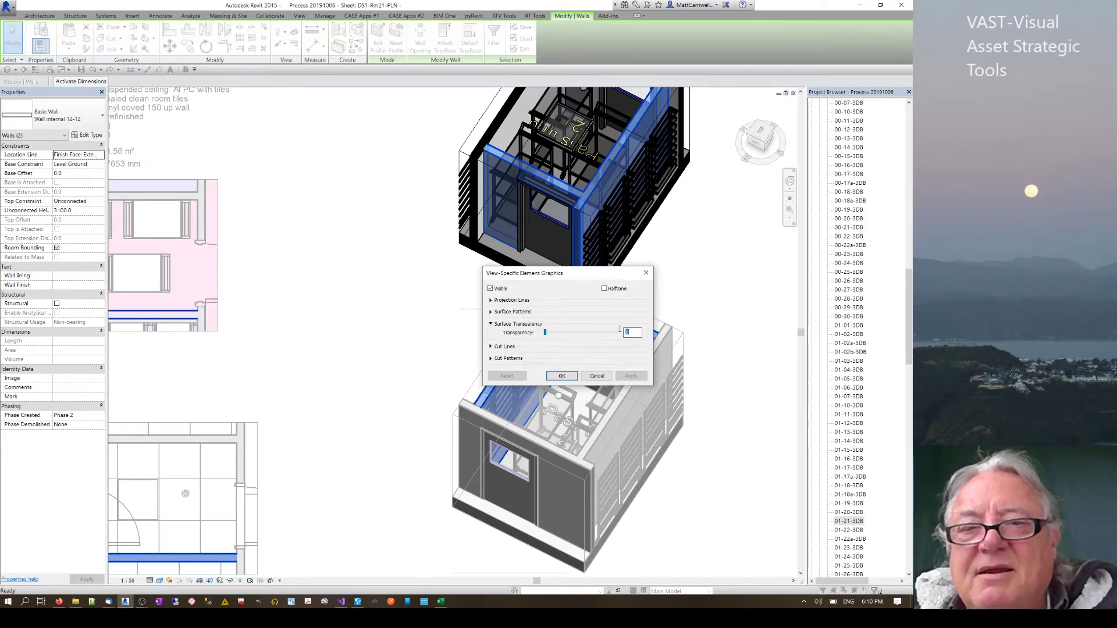
pyautogui.click(562, 376)
pyautogui.click(734, 252)
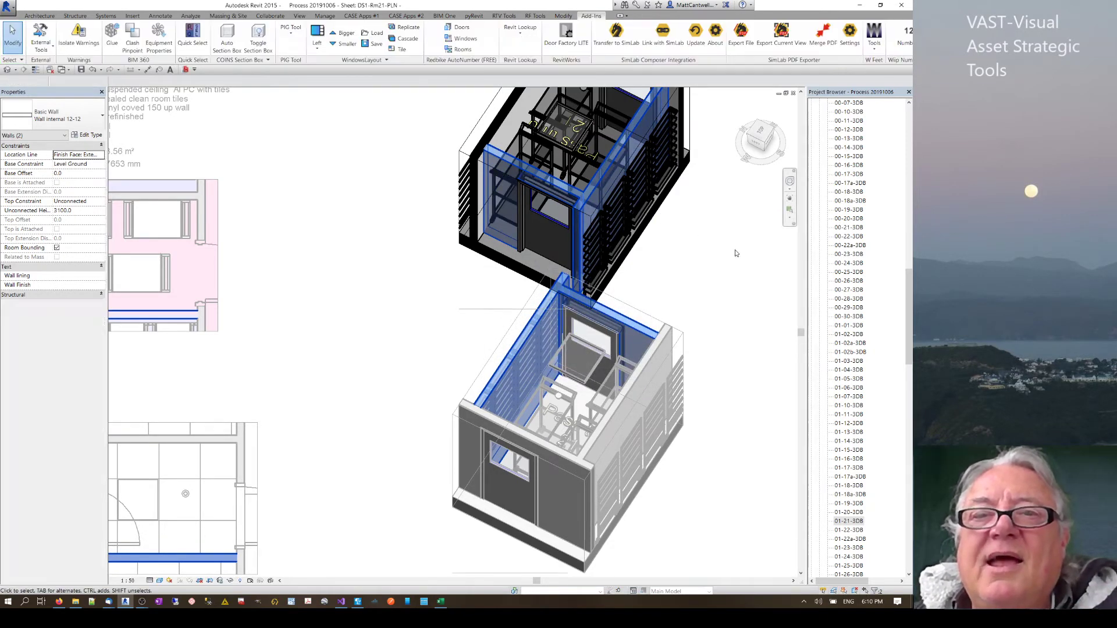
pyautogui.moveTo(744, 245); pyautogui.dragTo(697, 285, button='middle')
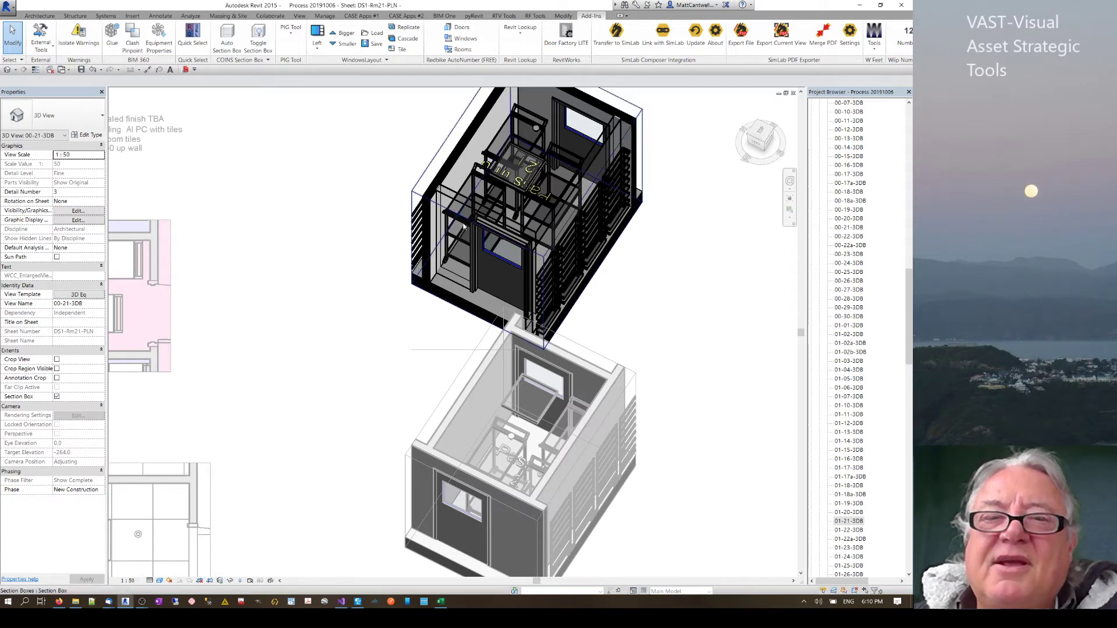
# Return to the sheet and bring the lower 01-21-3DB viewport into view
pyautogui.rightClick(647, 327)
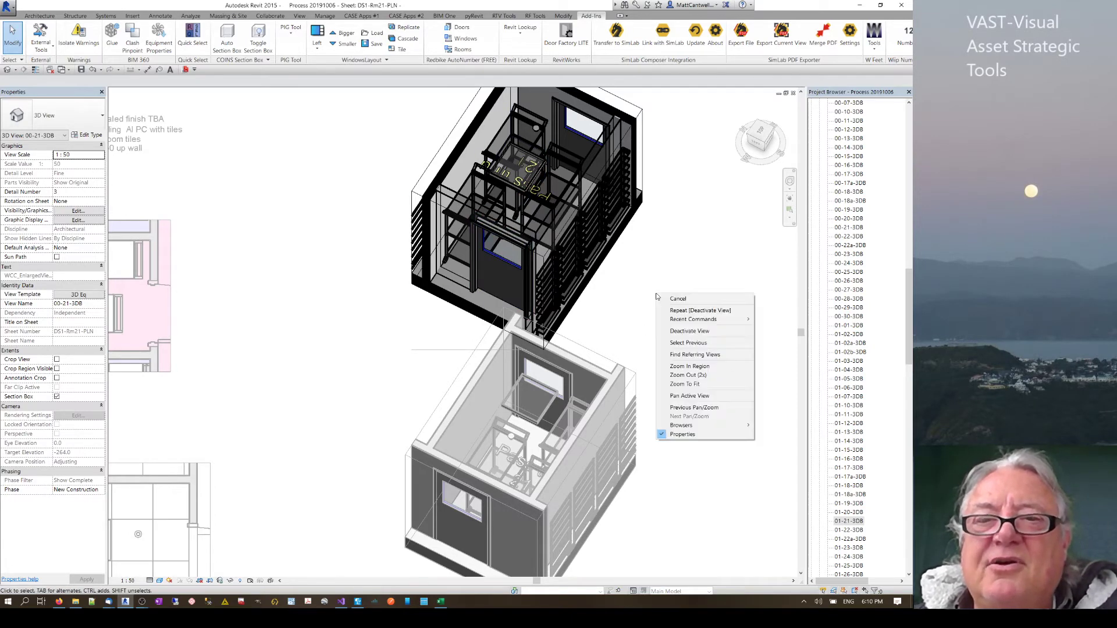
pyautogui.click(690, 331)
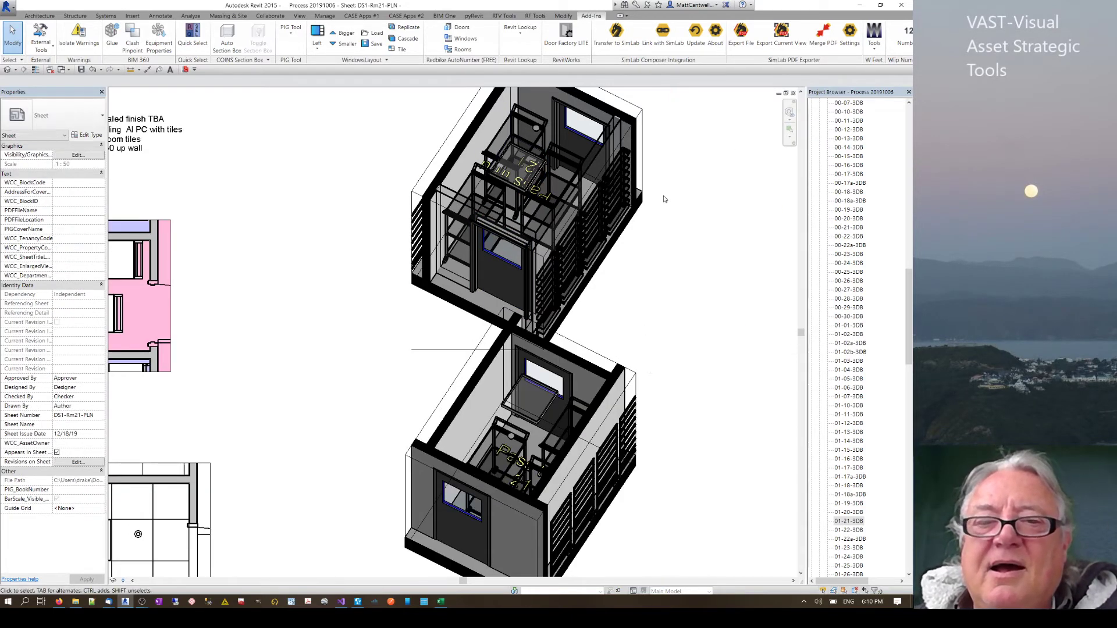
pyautogui.scroll(-2, 669, 197)
pyautogui.moveTo(673, 313); pyautogui.dragTo(572, 211, button='middle')
pyautogui.scroll(3, 536, 276)
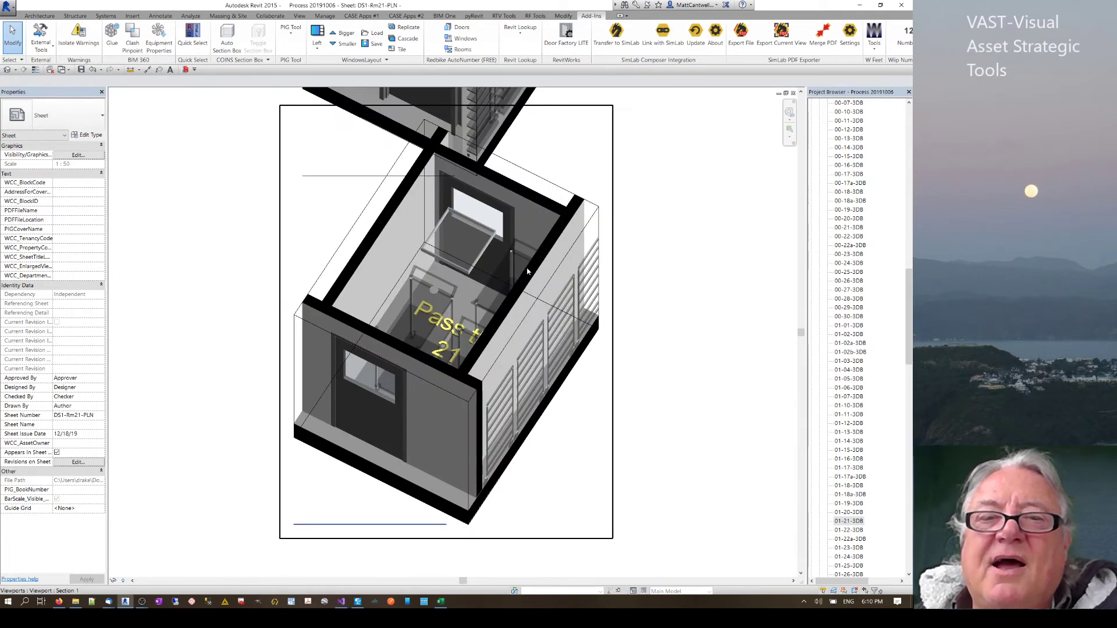
# Give the right wall, front wall and door in 01-21-3DB a surface transparency override
pyautogui.doubleClick(535, 276)
pyautogui.click(535, 275)
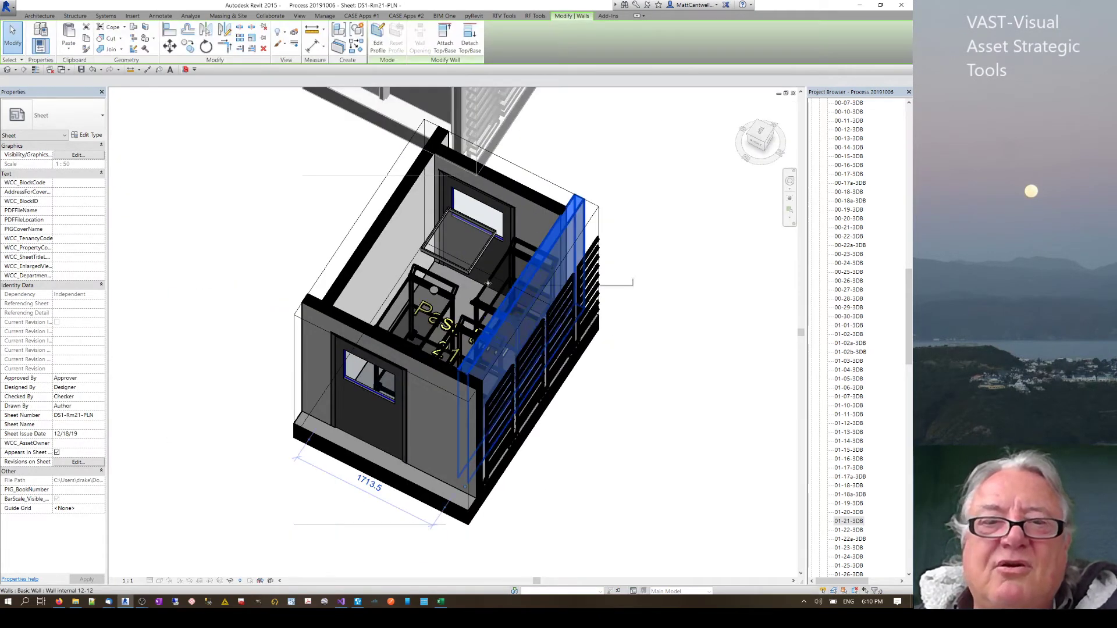
pyautogui.keyDown('ctrl'); pyautogui.click(350, 322); pyautogui.keyUp('ctrl')
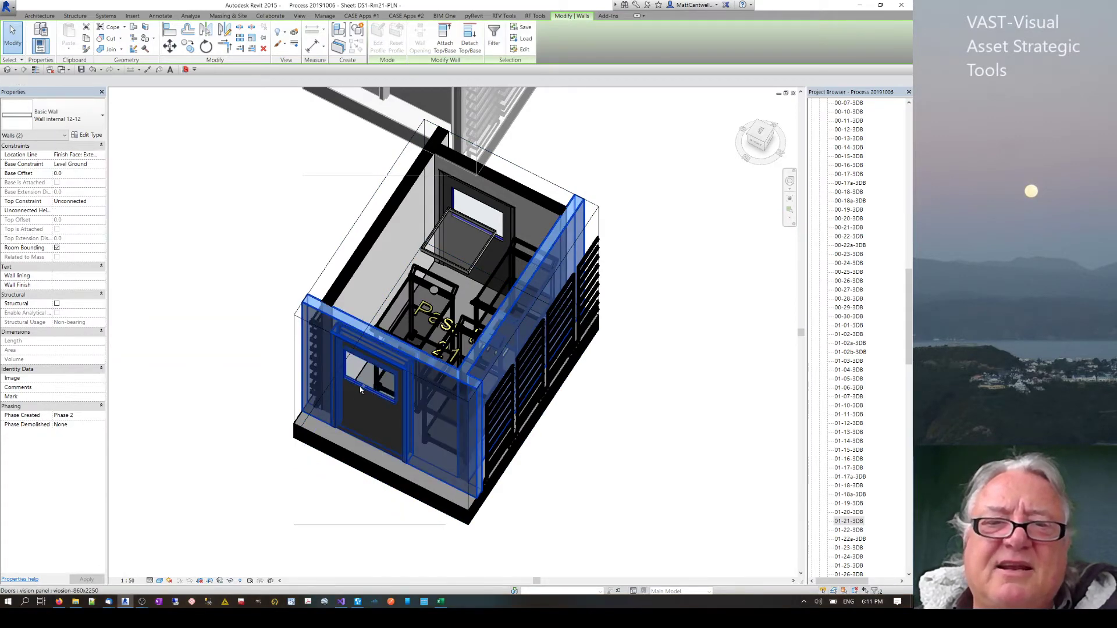
pyautogui.keyDown('ctrl'); pyautogui.click(377, 400); pyautogui.keyUp('ctrl')
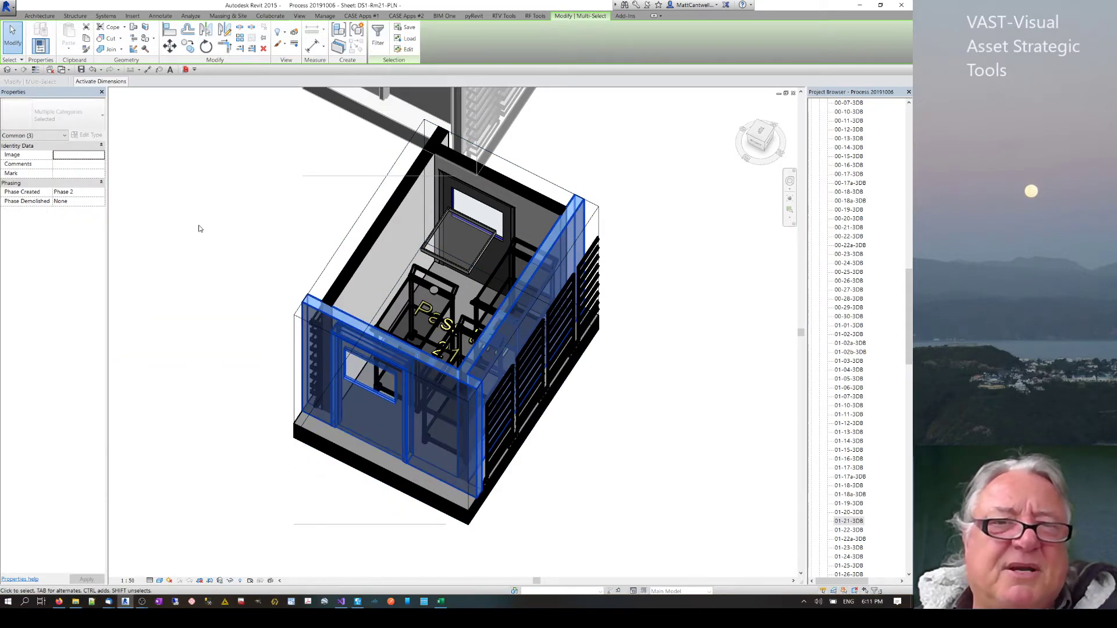
pyautogui.rightClick(343, 332)
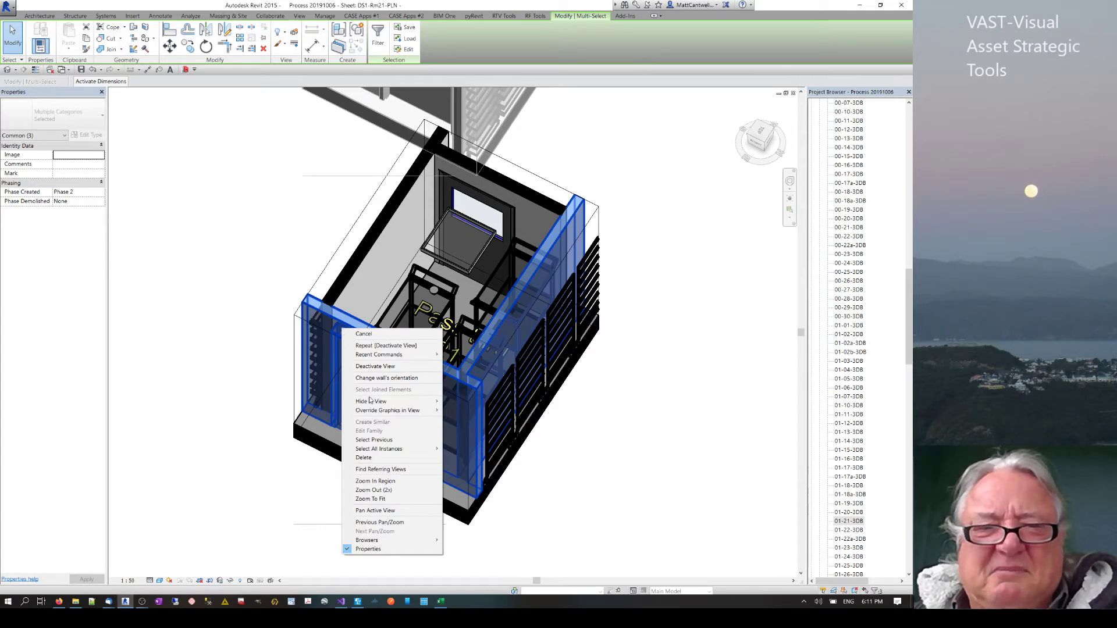
pyautogui.moveTo(375, 402)
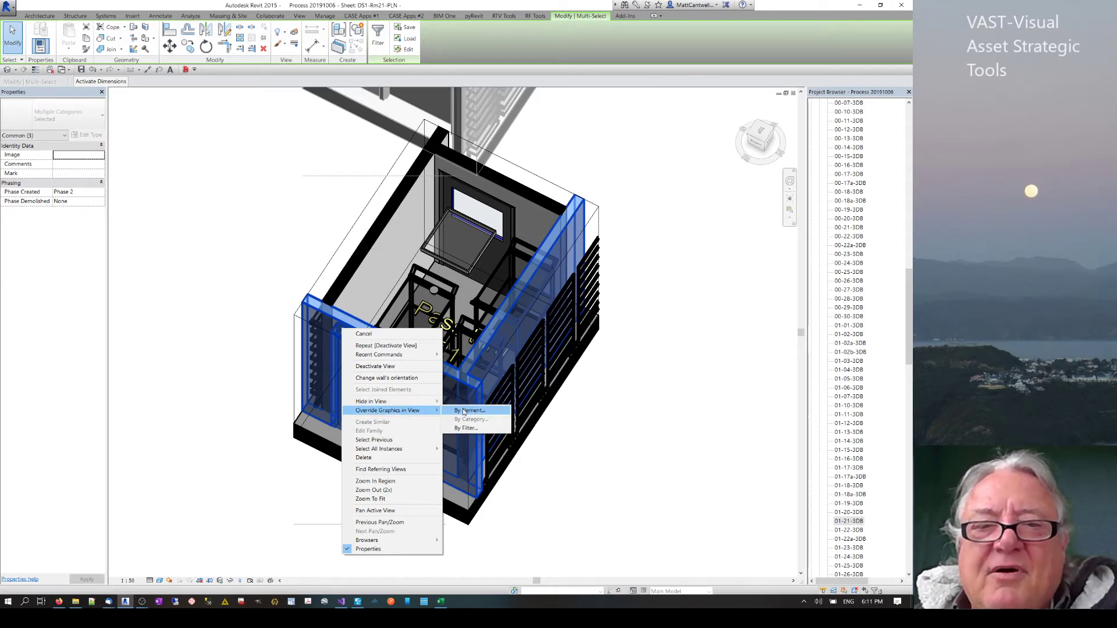
pyautogui.press('Escape')
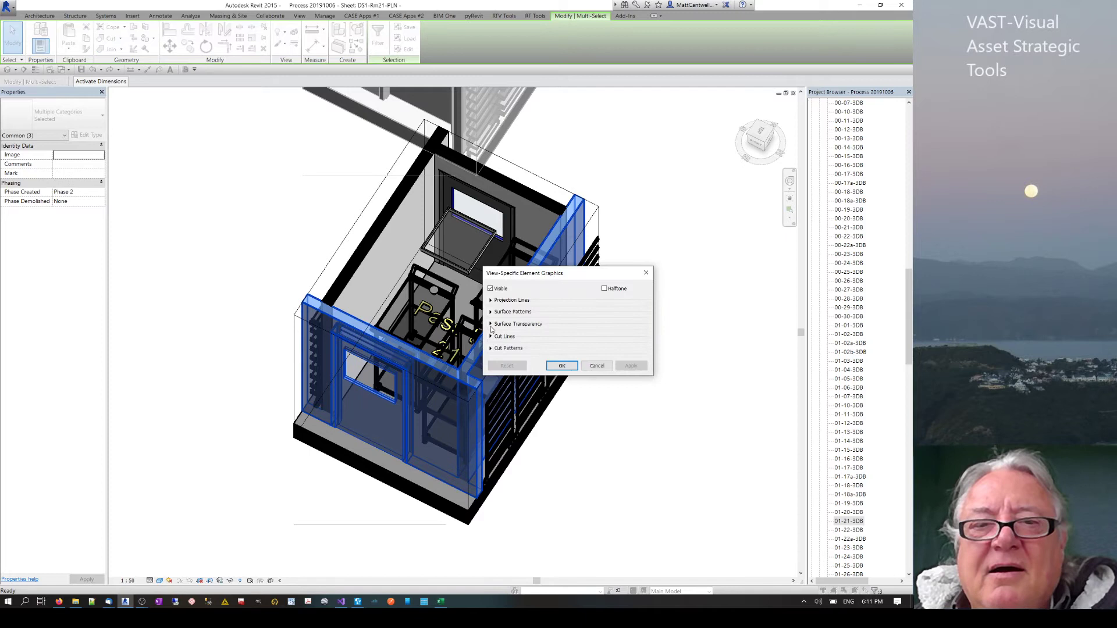
pyautogui.click(490, 324)
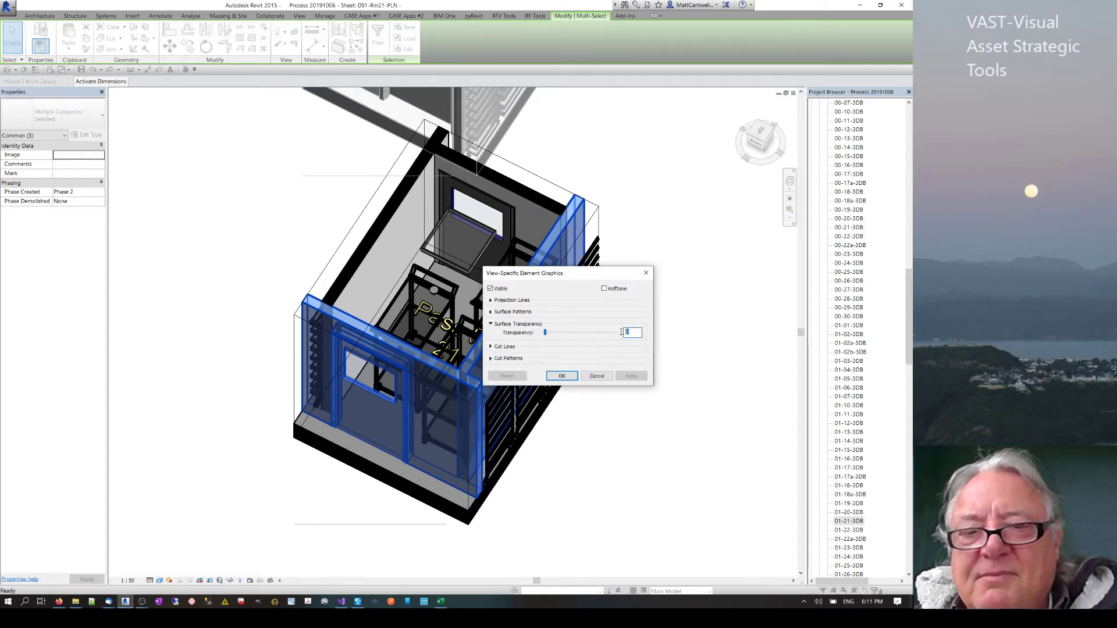
pyautogui.click(562, 376)
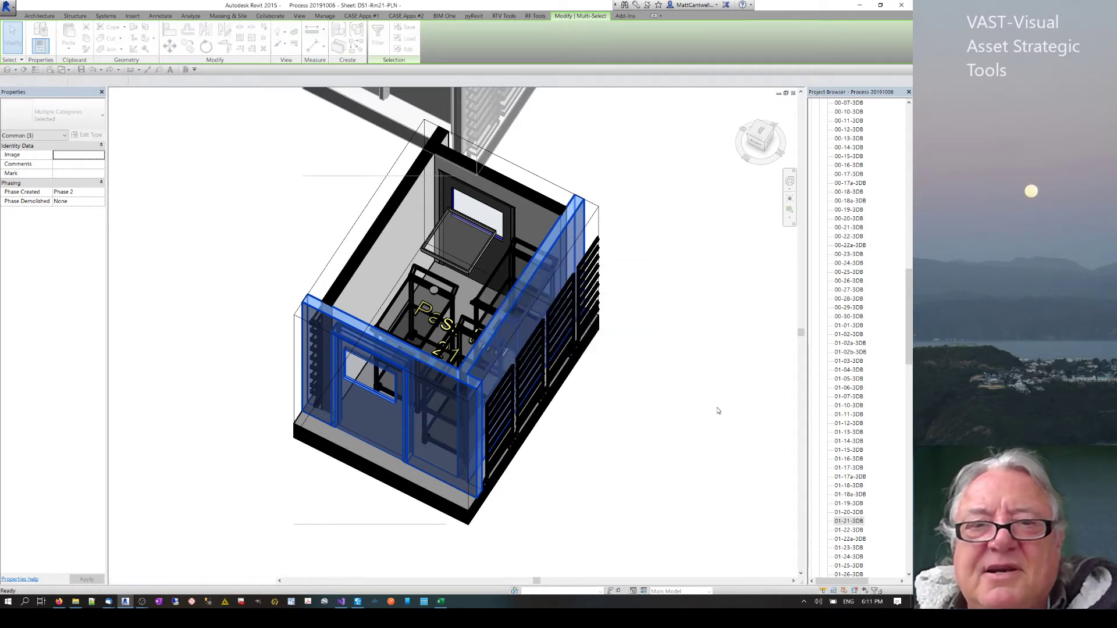
pyautogui.moveTo(704, 388); pyautogui.dragTo(658, 378, button='middle')
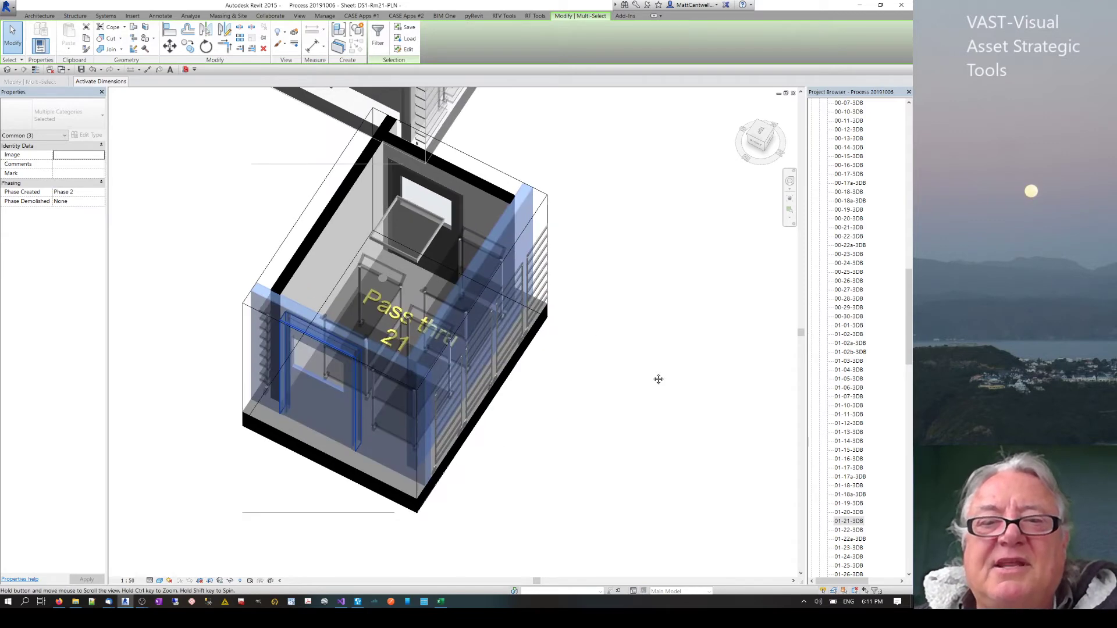
pyautogui.click(651, 377)
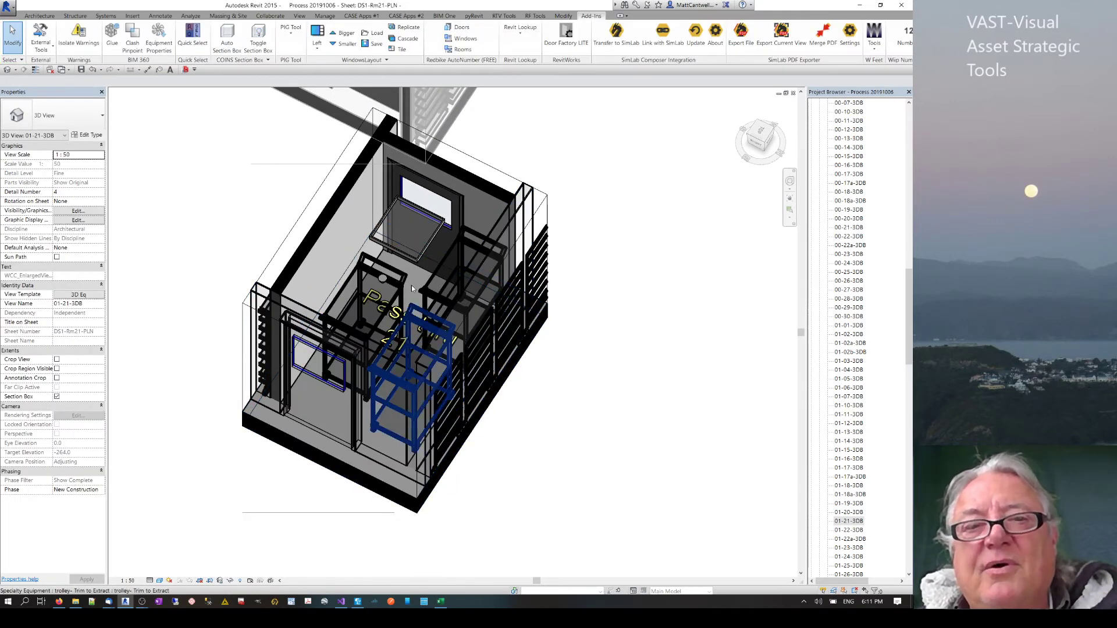
# Deactivate the 3D viewport and move the titleblock up on the sheet
pyautogui.scroll(-4, 550, 372)
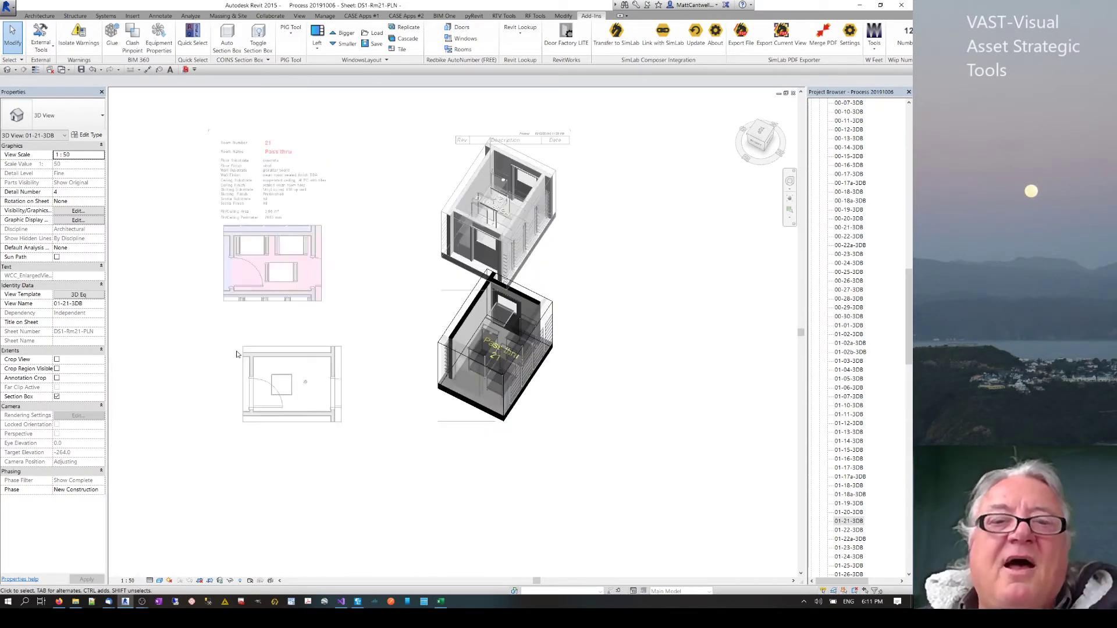
pyautogui.moveTo(355, 297); pyautogui.dragTo(442, 309, button='middle')
pyautogui.rightClick(442, 309)
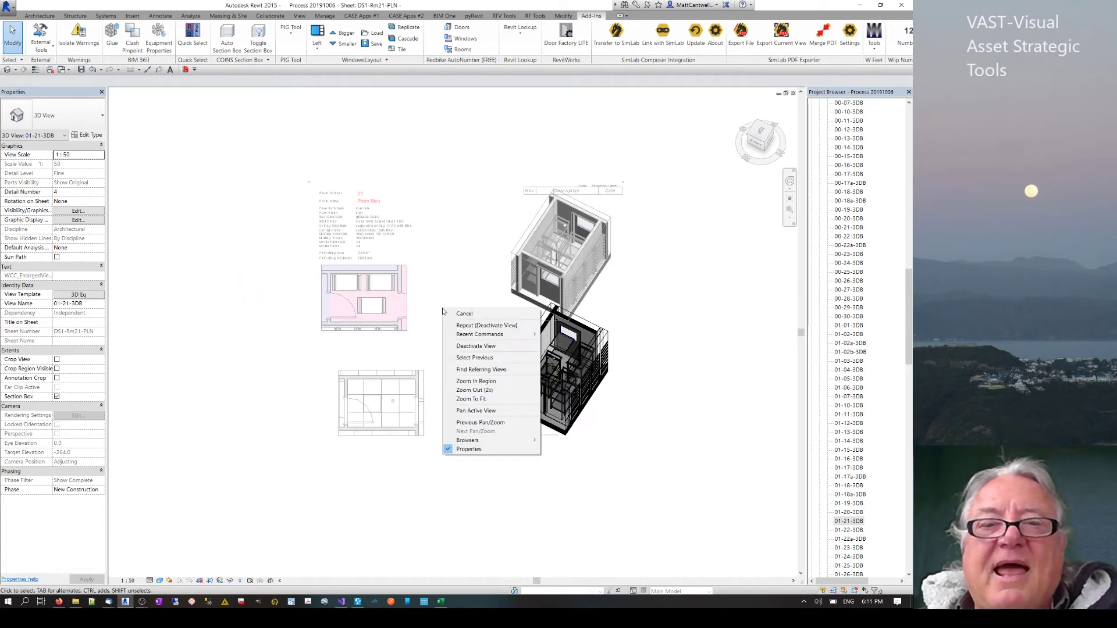
pyautogui.click(468, 345)
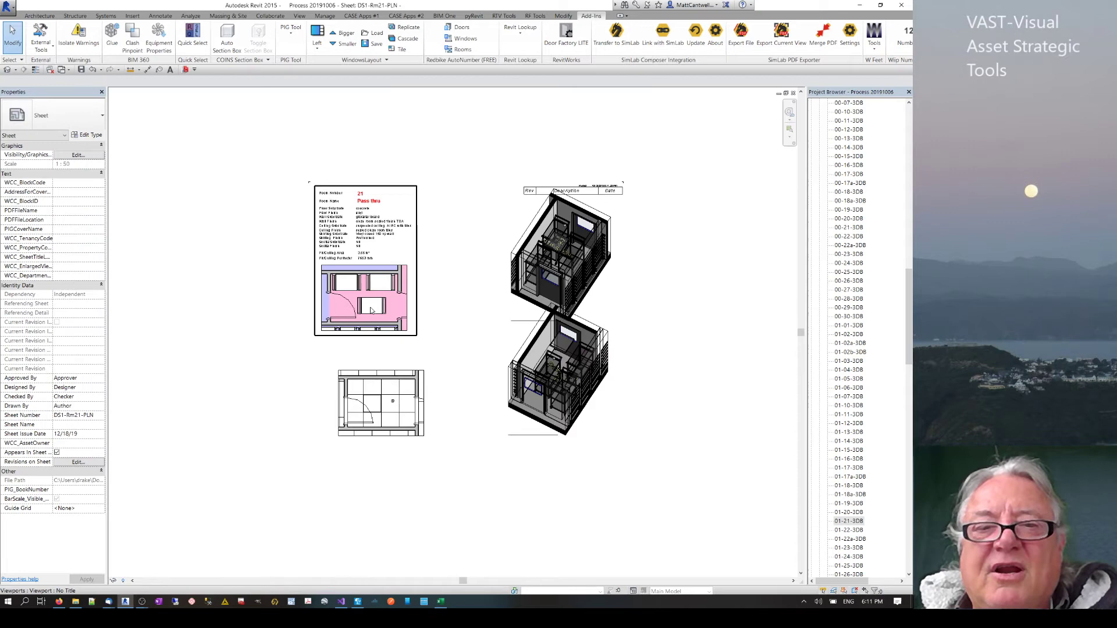
pyautogui.scroll(-3, 417, 391)
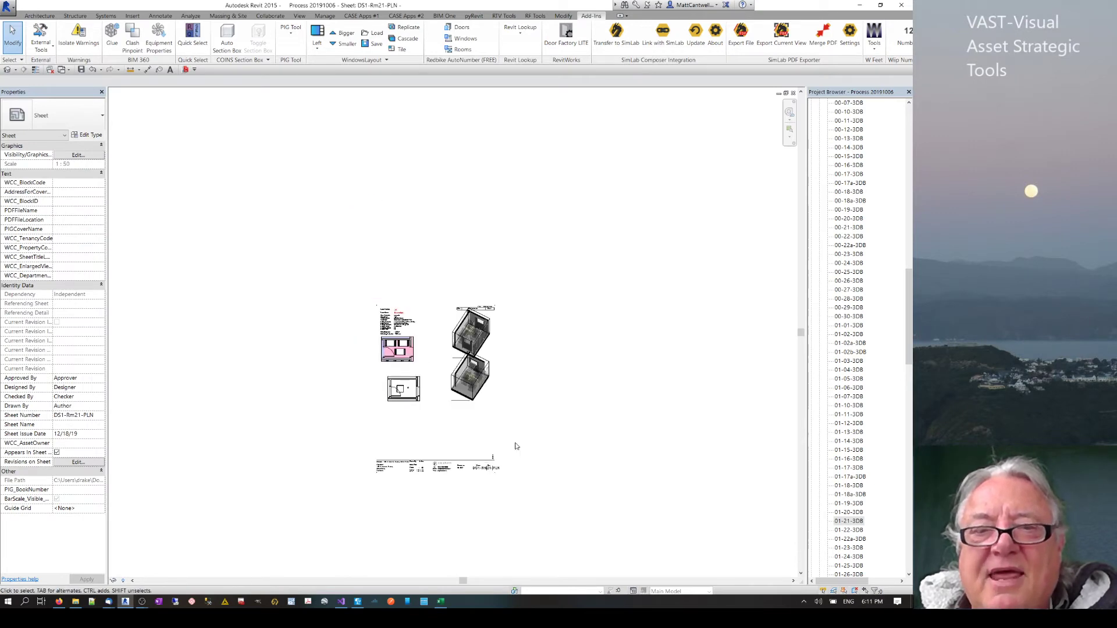
pyautogui.click(474, 461)
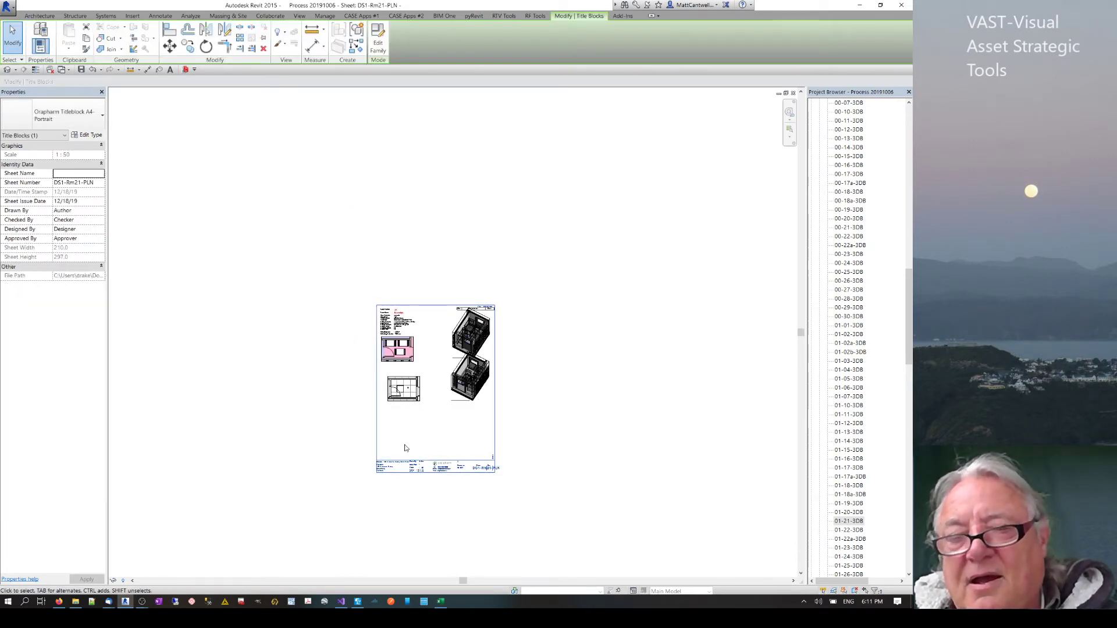
pyautogui.moveTo(406, 448); pyautogui.dragTo(405, 429)
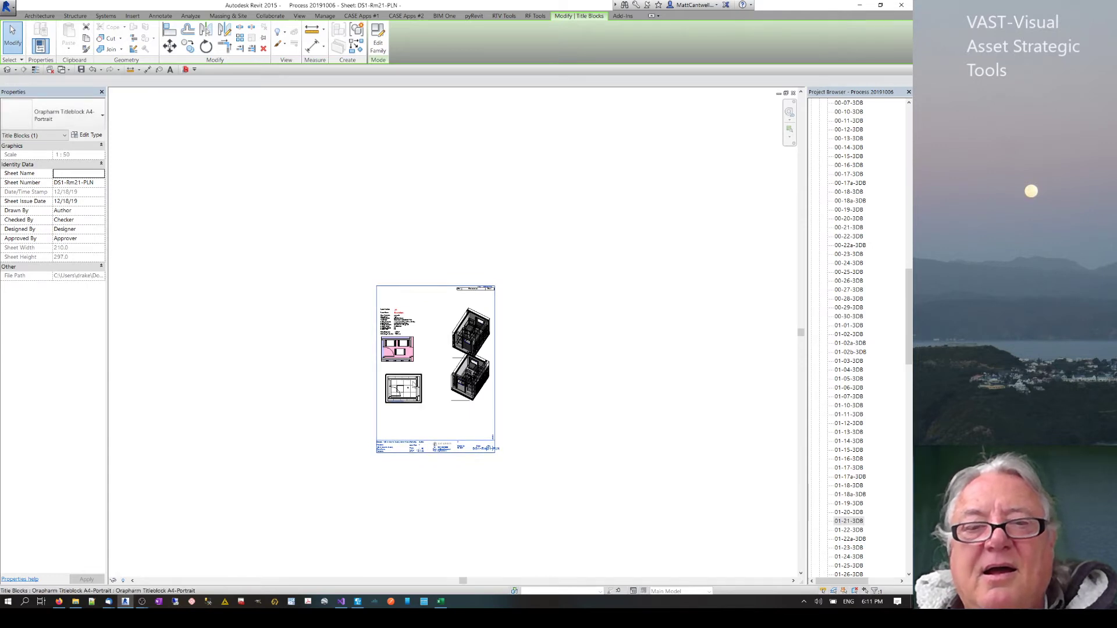
pyautogui.press('Escape')
# Change all four viewports to the Viewport: Short Max type, undoing an accidental move
pyautogui.click(398, 335)
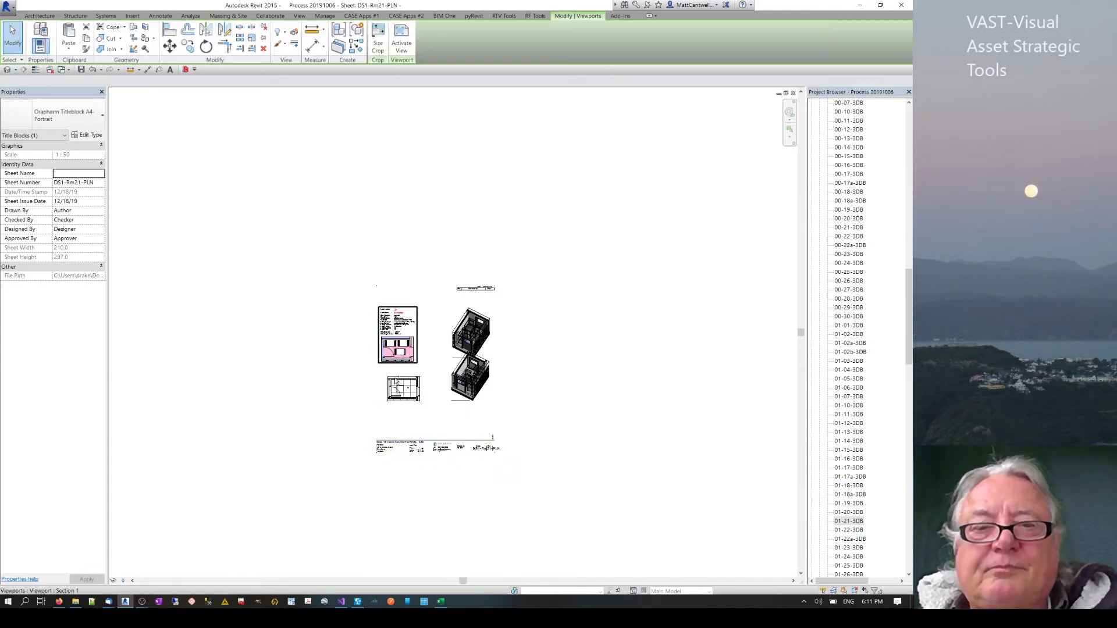
pyautogui.keyDown('ctrl'); pyautogui.click(482, 331); pyautogui.keyUp('ctrl')
pyautogui.keyDown('ctrl'); pyautogui.click(471, 378); pyautogui.keyUp('ctrl')
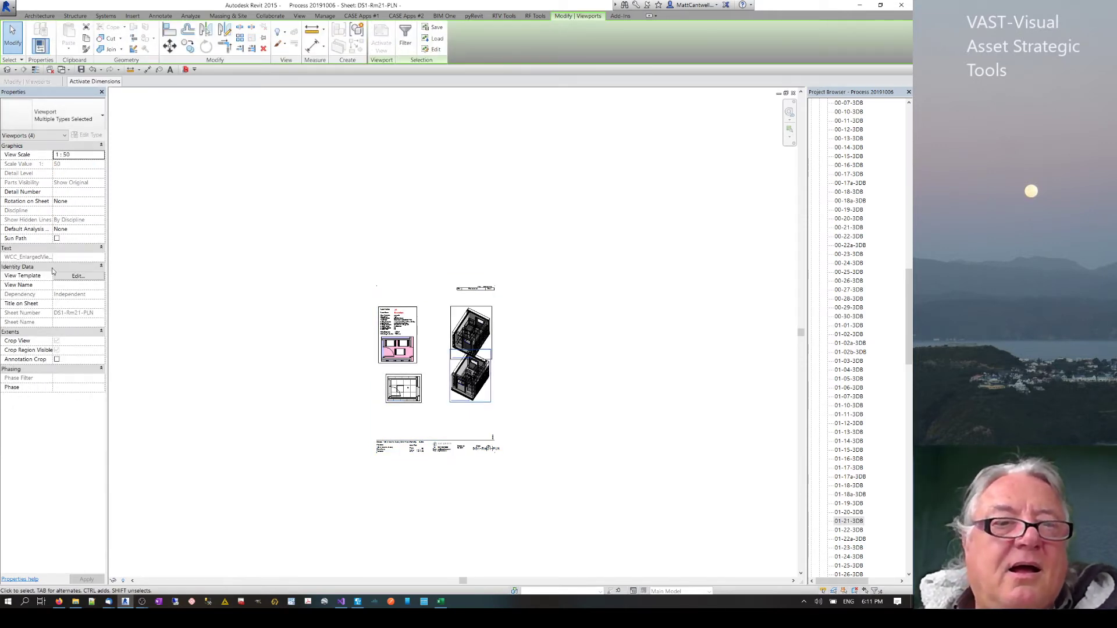
pyautogui.click(58, 116)
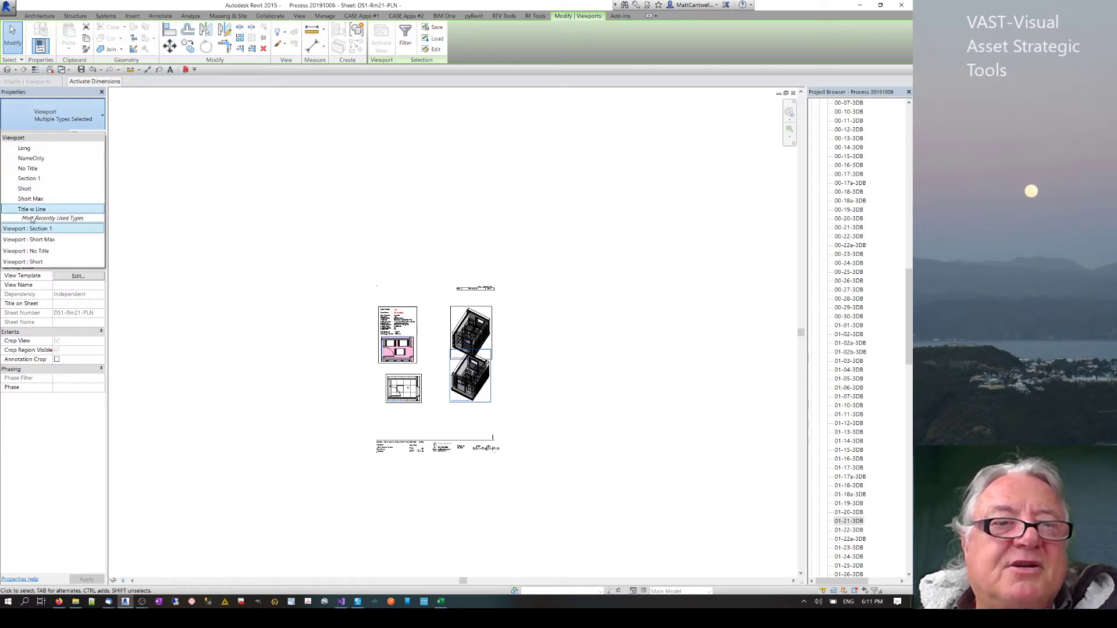
pyautogui.click(30, 199)
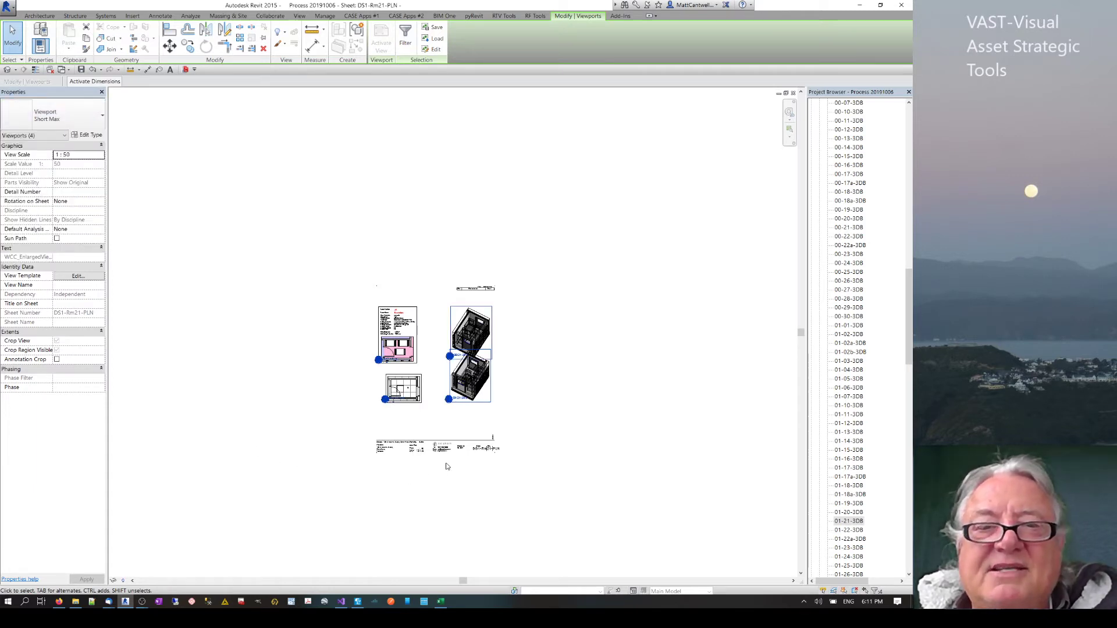
pyautogui.scroll(3, 446, 467)
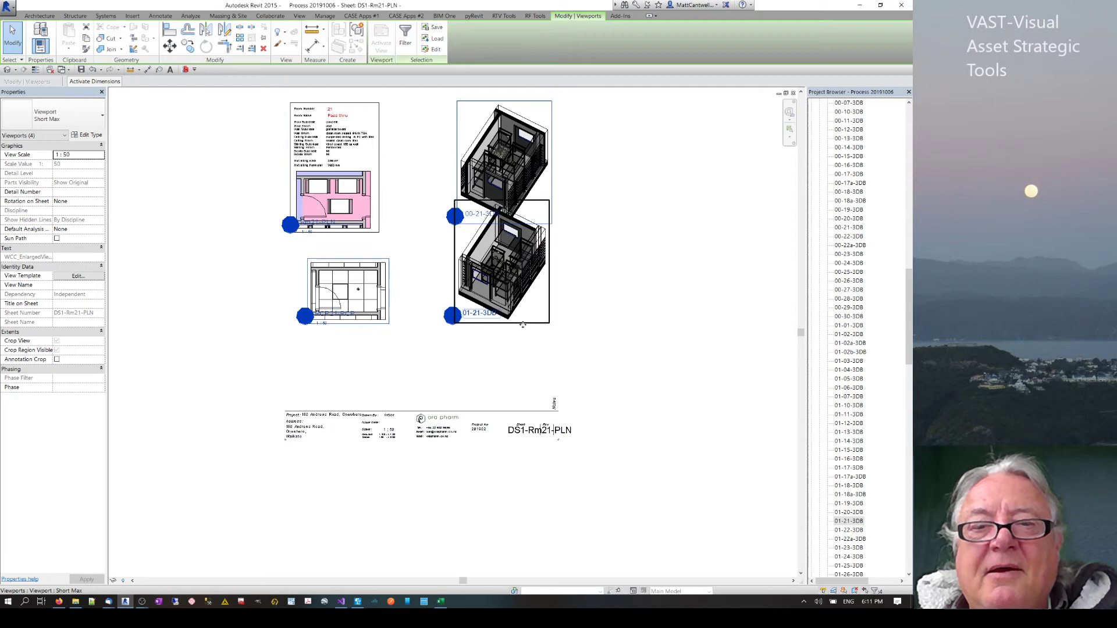
pyautogui.moveTo(533, 324); pyautogui.dragTo(469, 374)
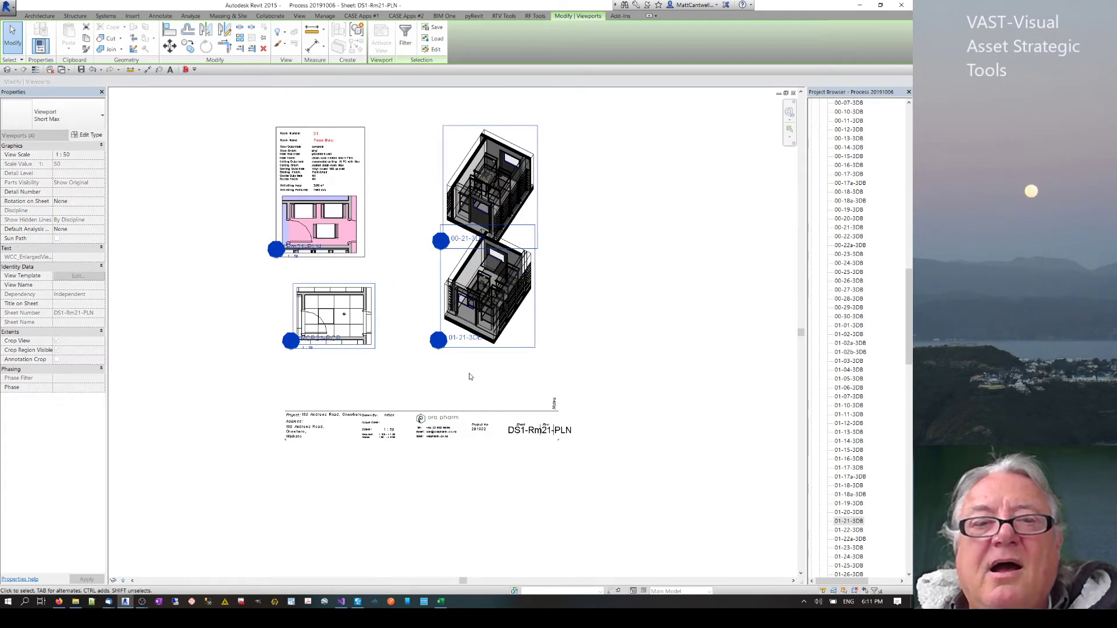
pyautogui.hotkey('ctrl', 'z')
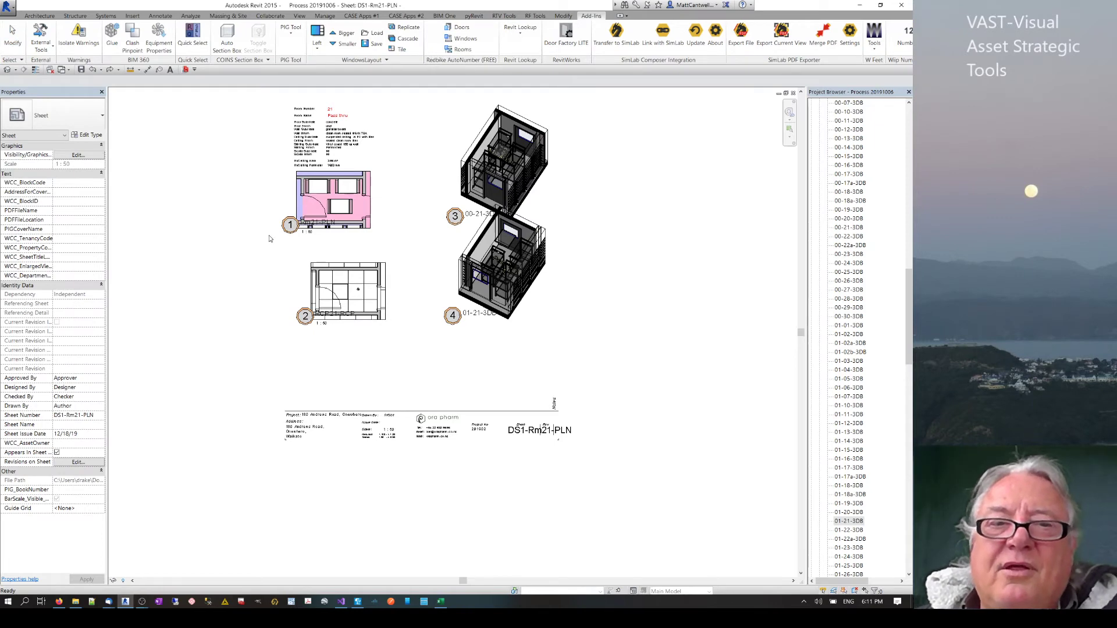
# Reposition the RCP21-RCP, Rm21-PLN, 01-21-3DB and 00-21-3DB viewport titles beside their views
pyautogui.moveTo(339, 308); pyautogui.dragTo(309, 307)
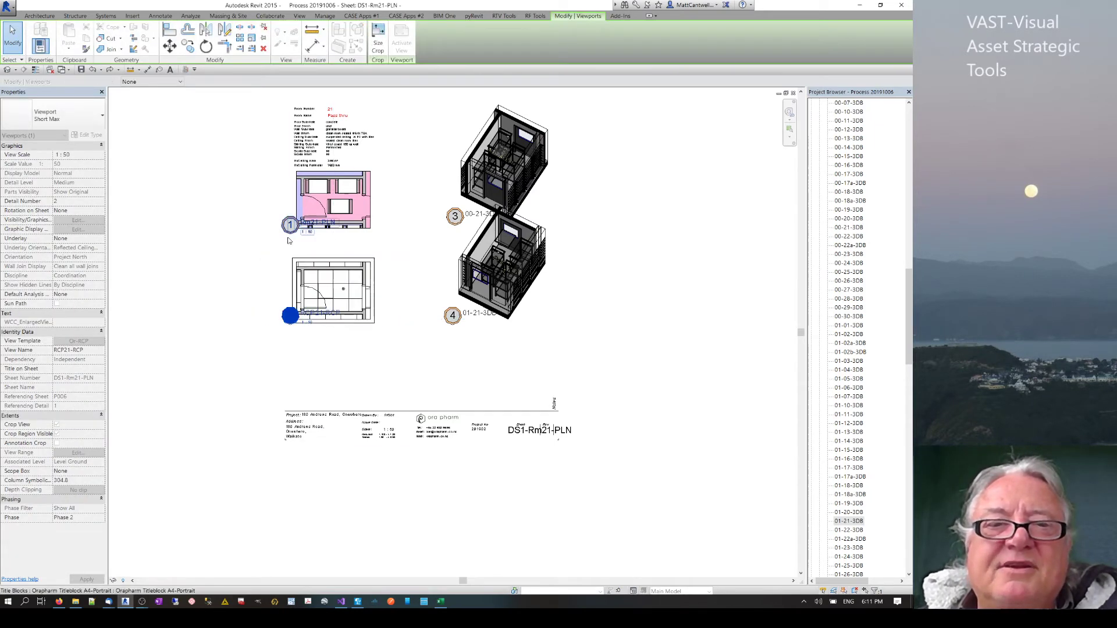
pyautogui.moveTo(288, 238); pyautogui.dragTo(311, 260)
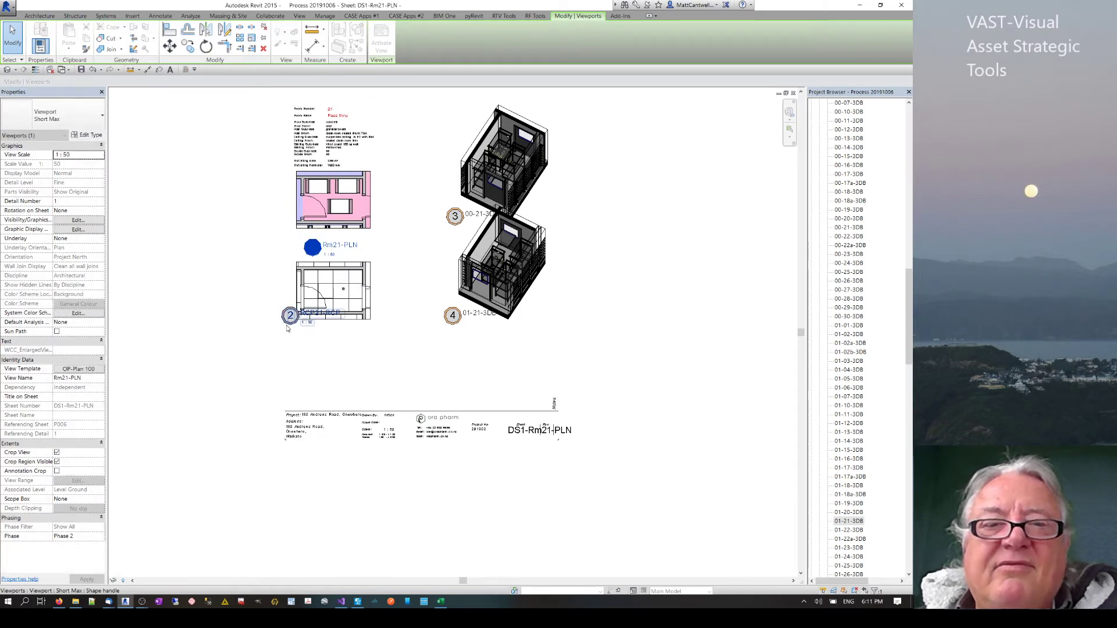
pyautogui.moveTo(286, 327); pyautogui.dragTo(298, 354)
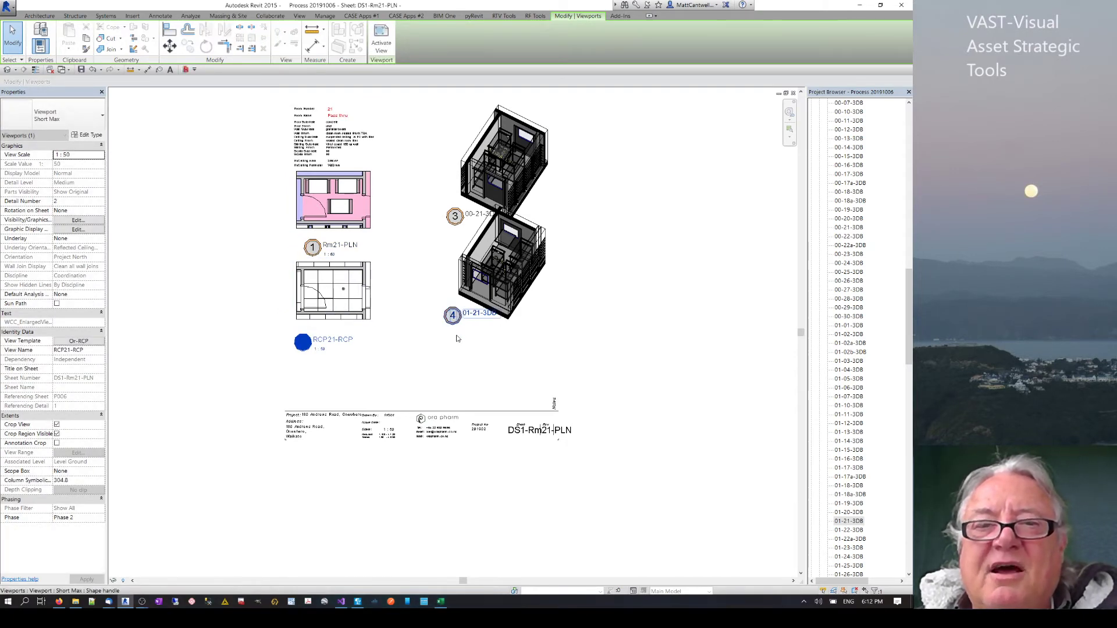
pyautogui.moveTo(452, 314); pyautogui.dragTo(455, 342)
pyautogui.moveTo(454, 216); pyautogui.dragTo(430, 216)
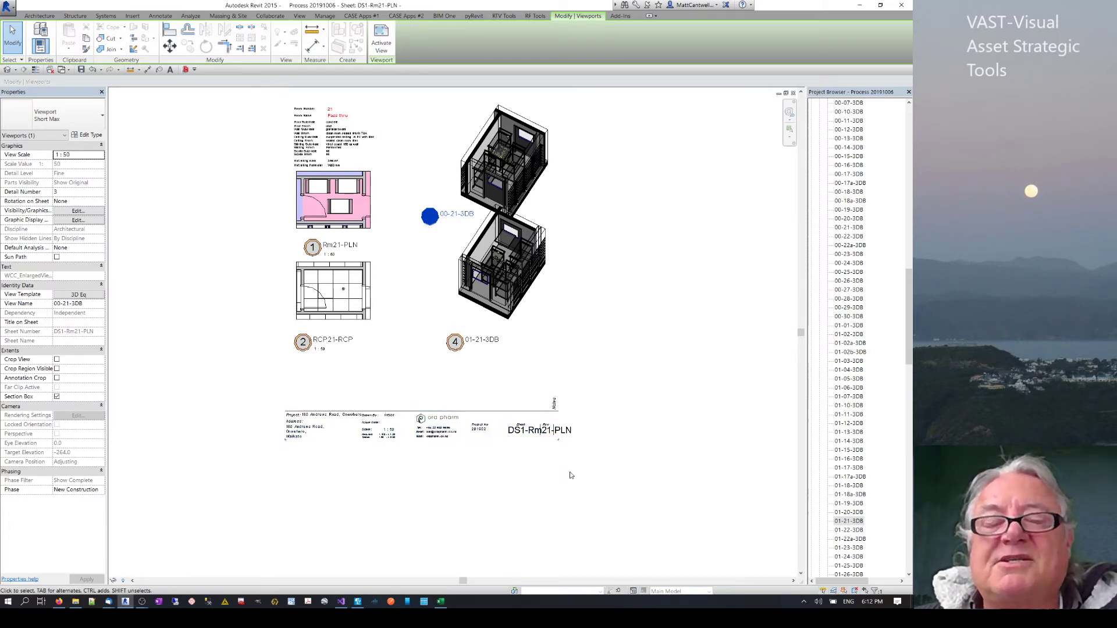
# Move the lower 3D view down the sheet and the Rm21-PLN plan up
pyautogui.scroll(-3, 573, 474)
pyautogui.click(541, 377)
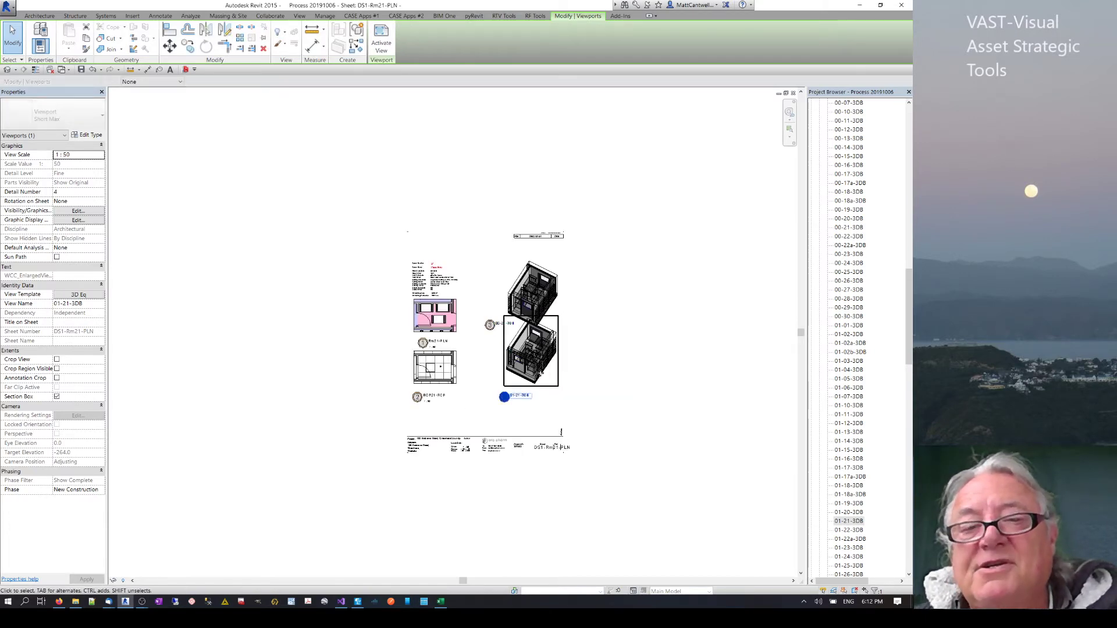
pyautogui.moveTo(541, 377); pyautogui.dragTo(541, 400)
pyautogui.click(624, 387)
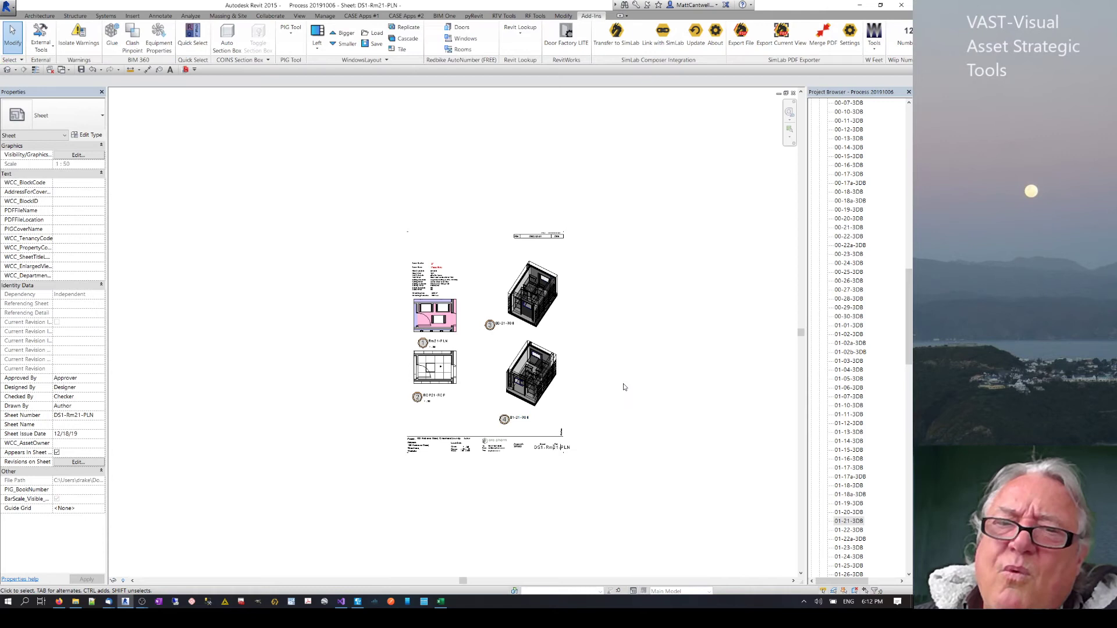
pyautogui.click(443, 319)
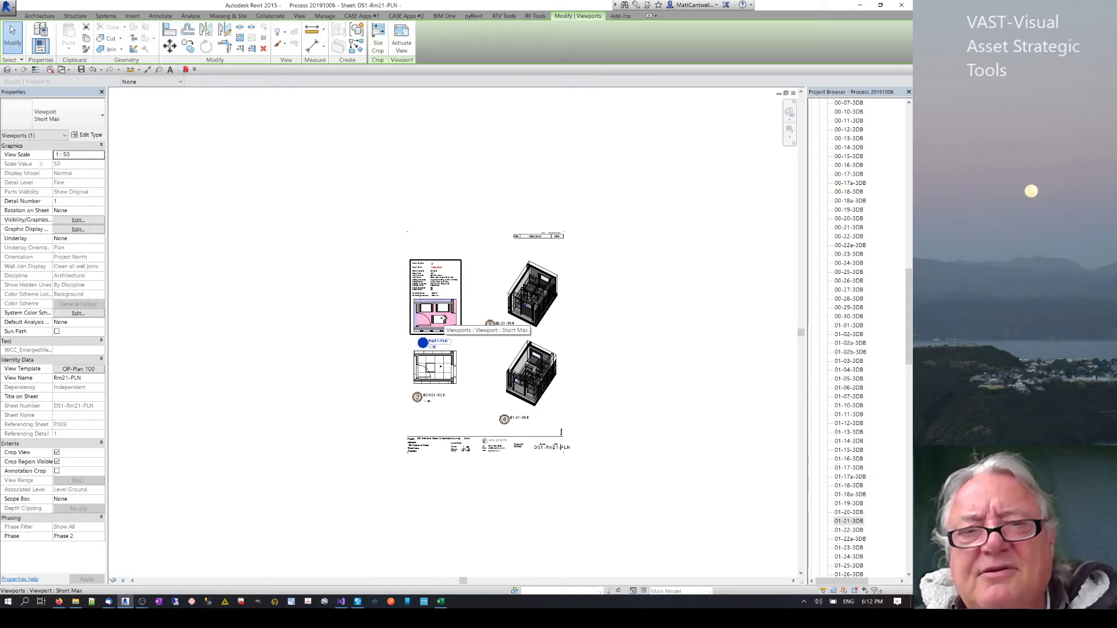
pyautogui.moveTo(443, 318); pyautogui.dragTo(444, 281)
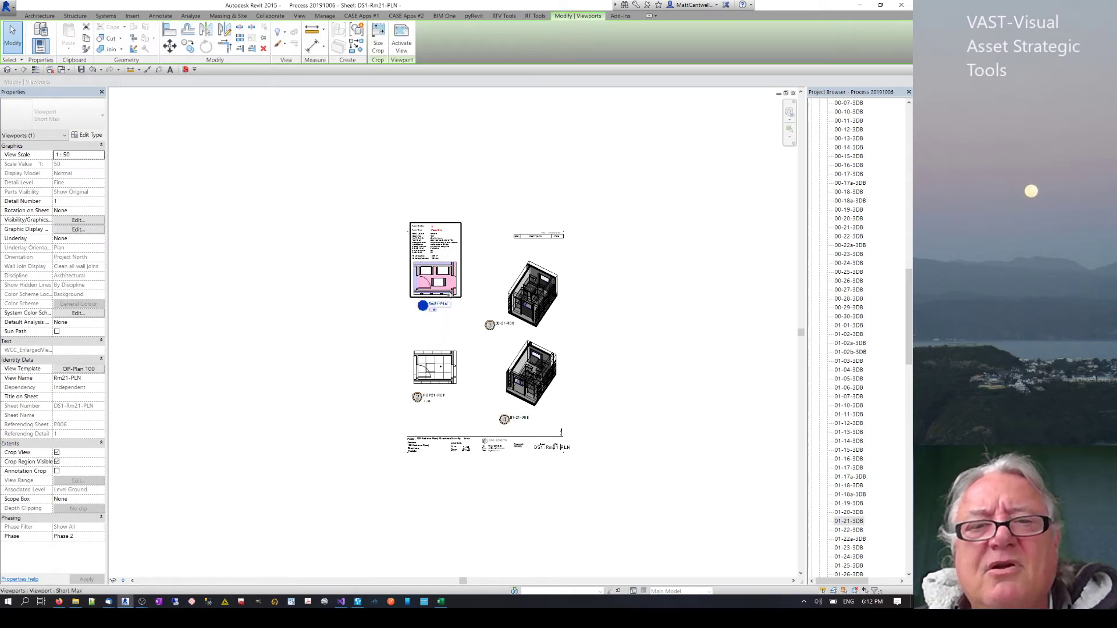
# Delete the lower 3D viewport 01-21-3DB from the sheet
pyautogui.click(512, 307)
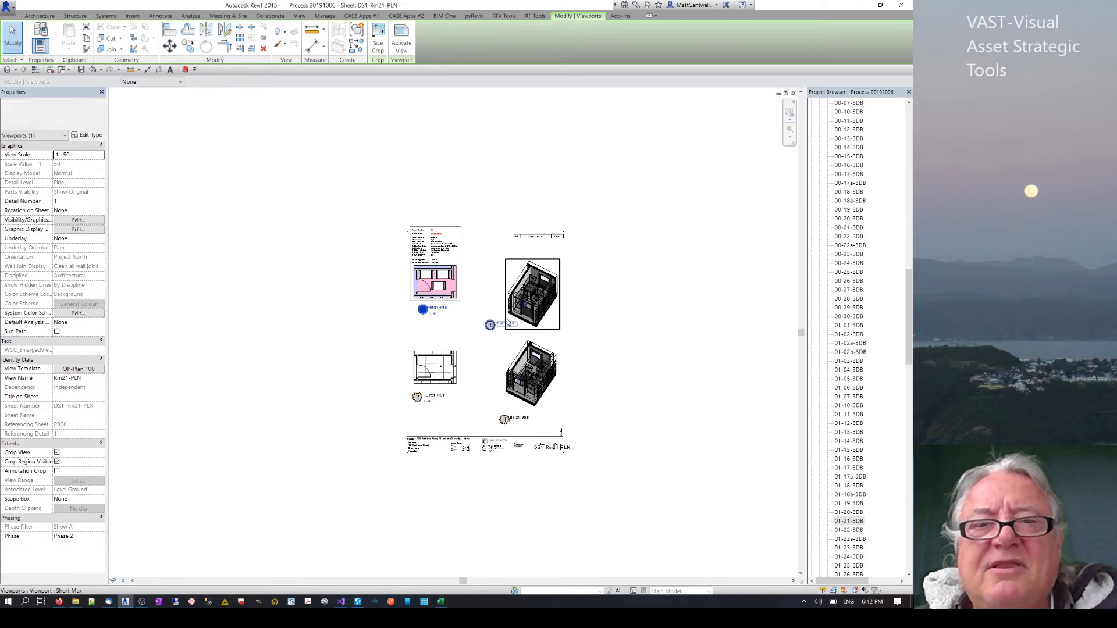
pyautogui.click(512, 349)
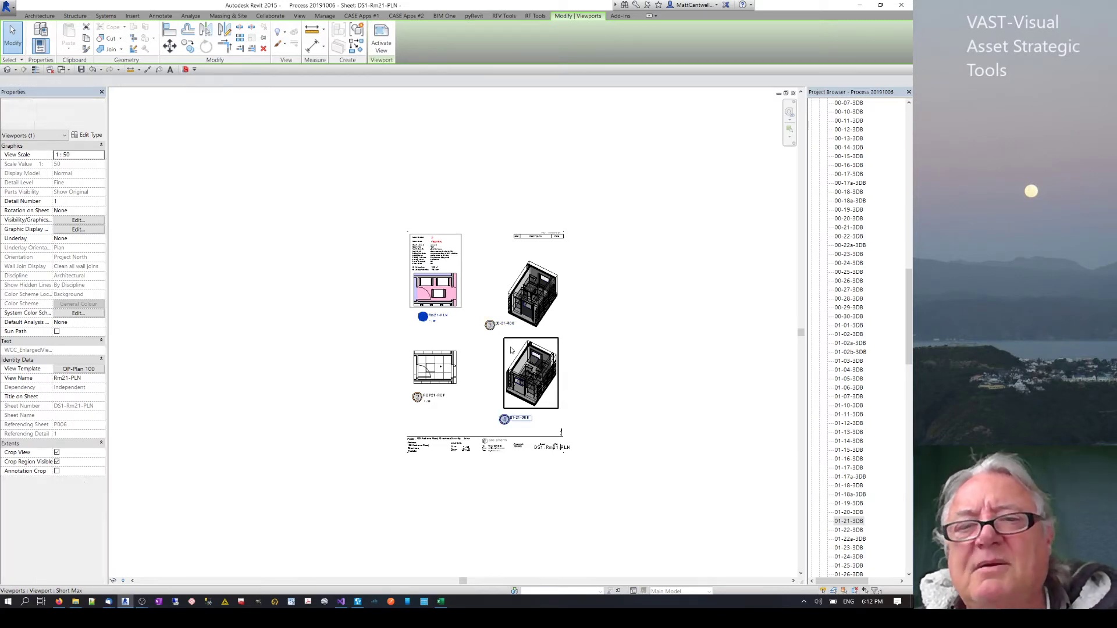
pyautogui.press('Delete')
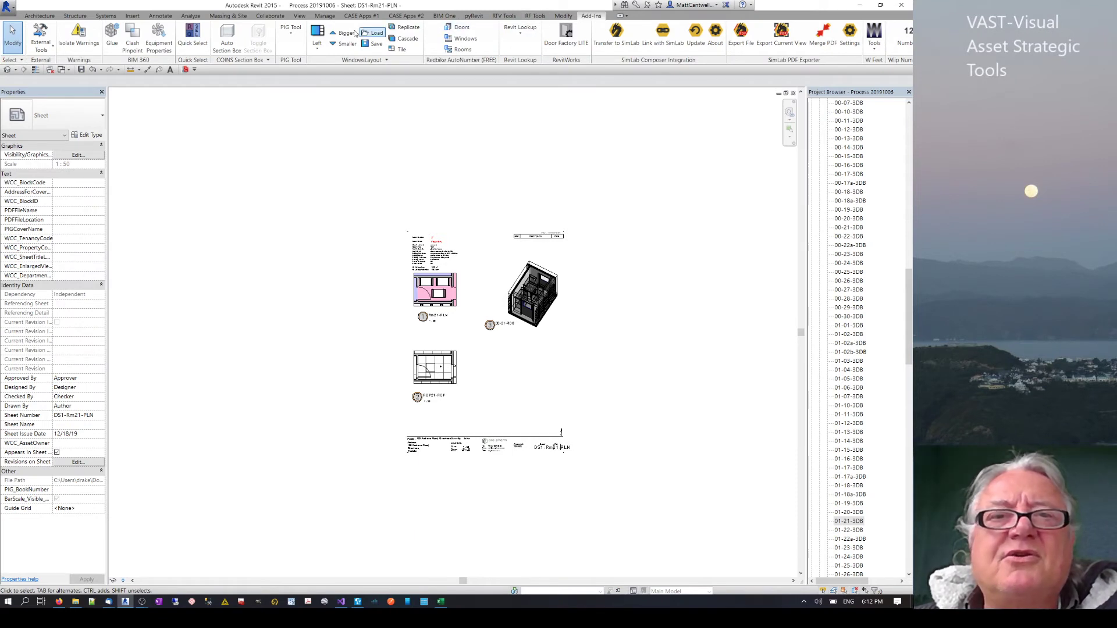
# Place the 01-21-3DB 3D view at the sheet's lower right using the Short Max viewport type
pyautogui.click(298, 16)
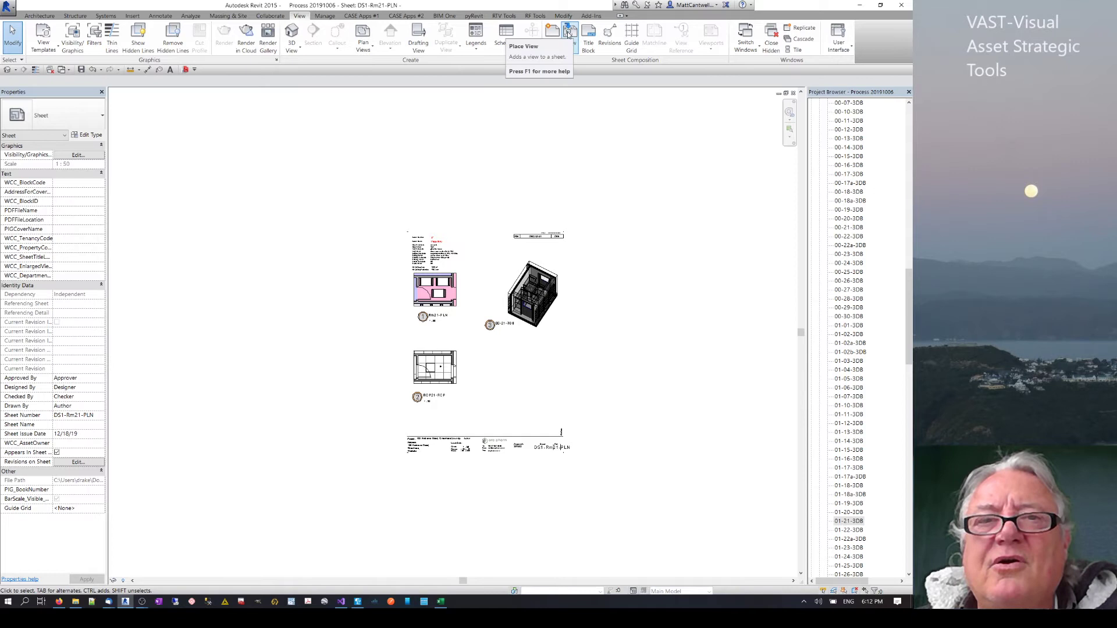
pyautogui.click(569, 33)
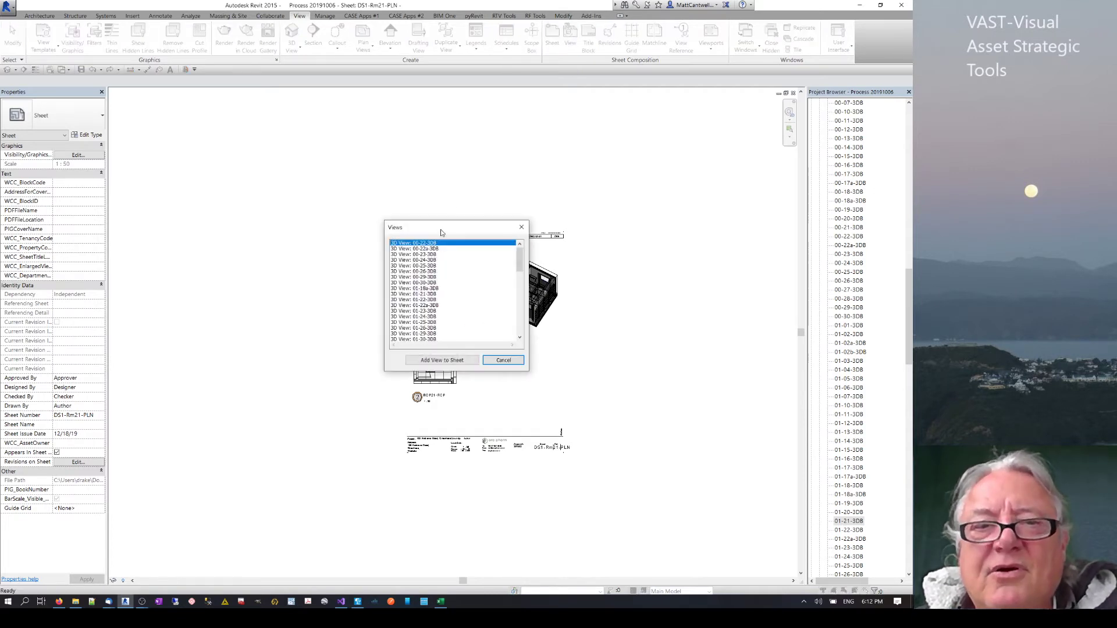
pyautogui.moveTo(519, 266); pyautogui.dragTo(525, 269)
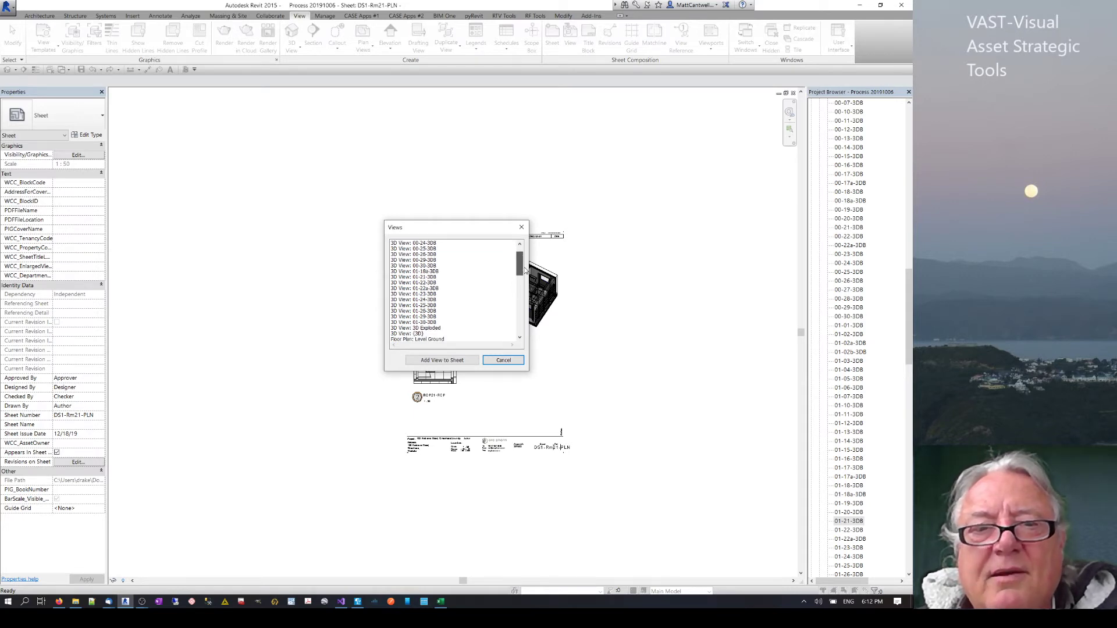
pyautogui.click(411, 277)
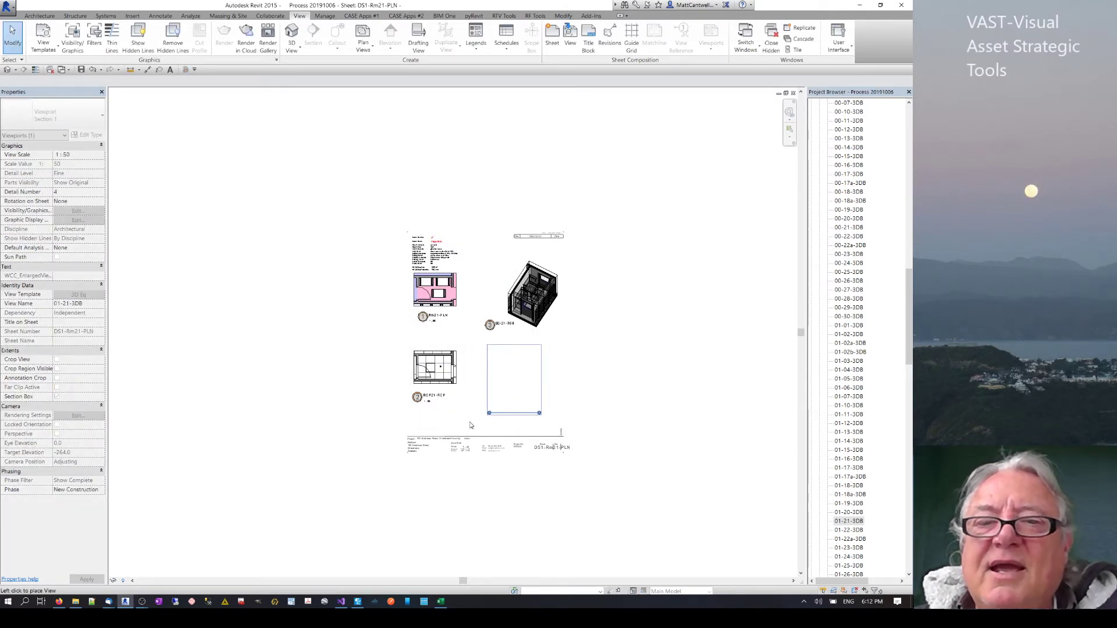
pyautogui.click(511, 384)
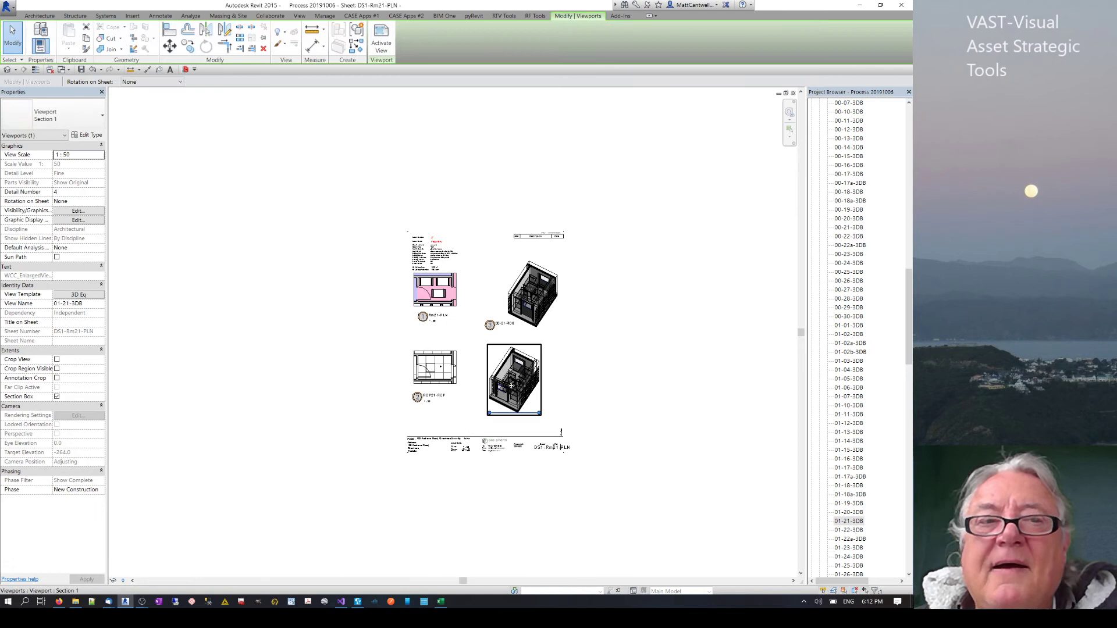
pyautogui.click(64, 114)
pyautogui.click(36, 201)
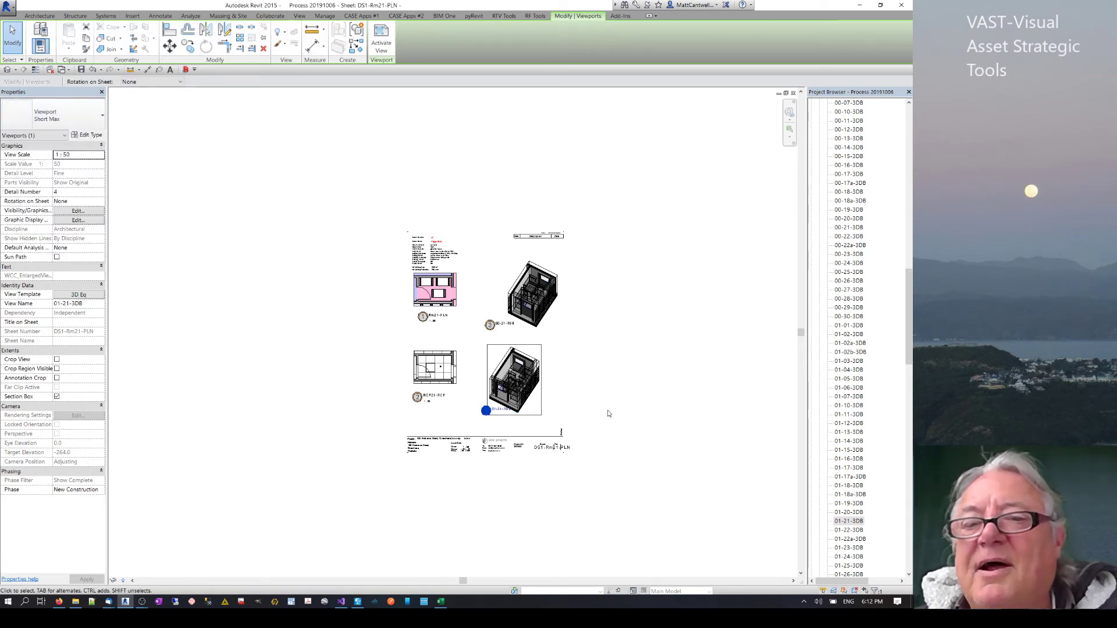
pyautogui.scroll(3, 472, 416)
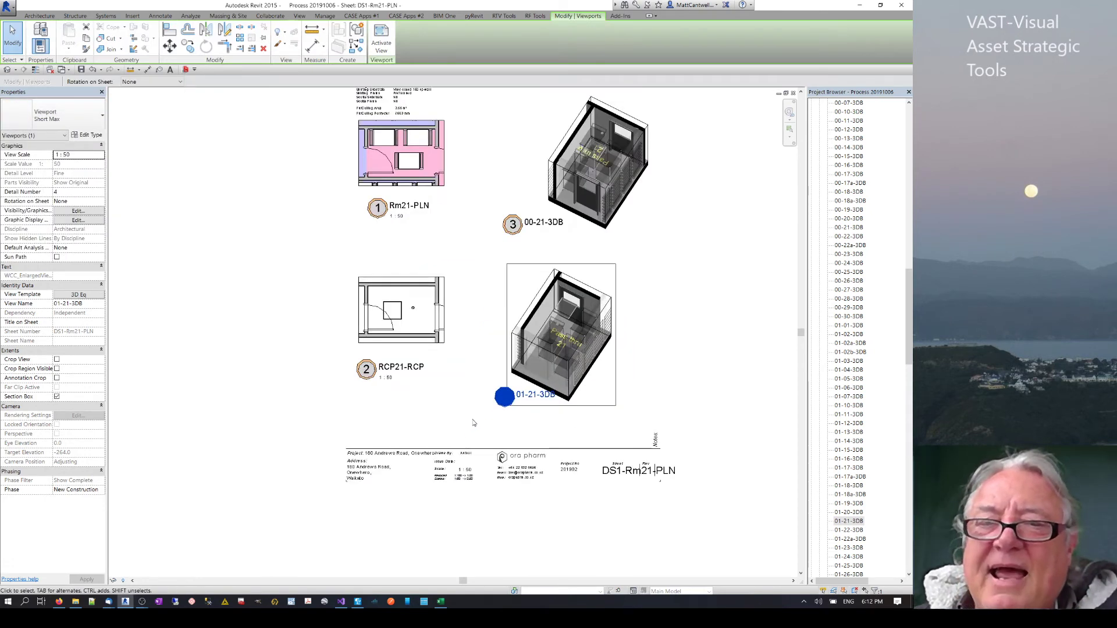
pyautogui.click(472, 407)
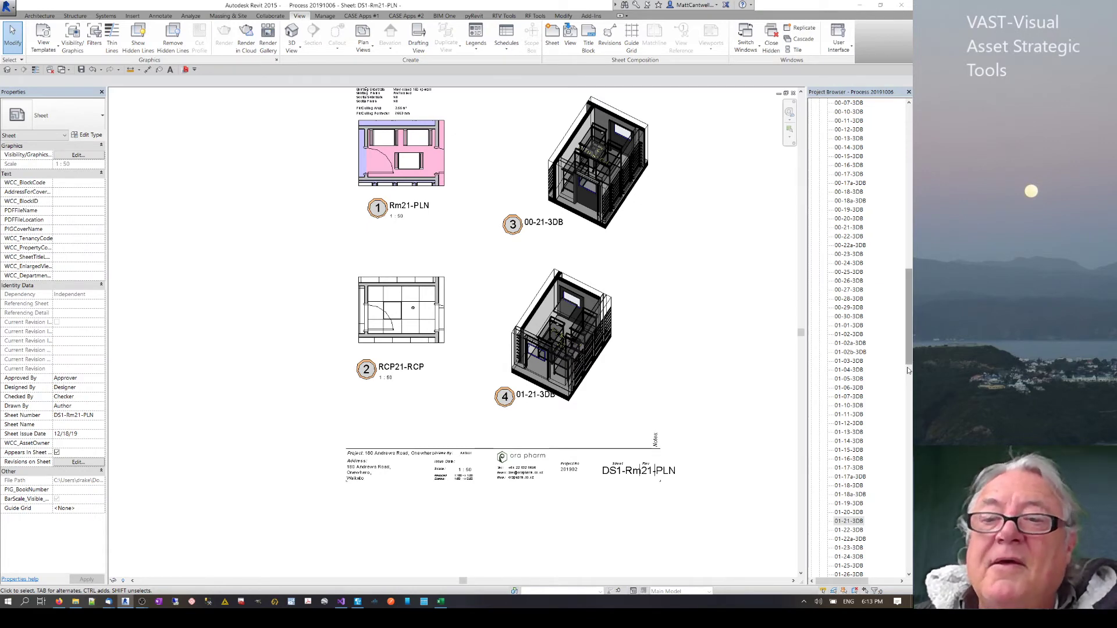
# Open sheet DS1-Rm22-PLN and drag the Rm22-PLN plan viewport to the titleblock's centre
pyautogui.doubleClick(849, 530)
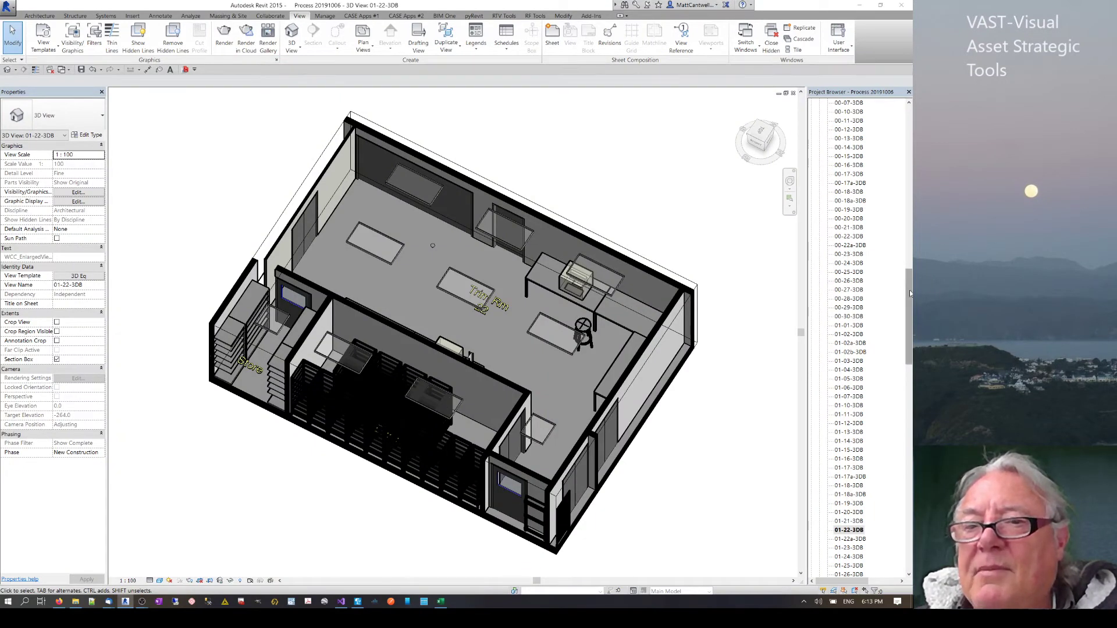
pyautogui.moveTo(908, 304); pyautogui.dragTo(910, 452)
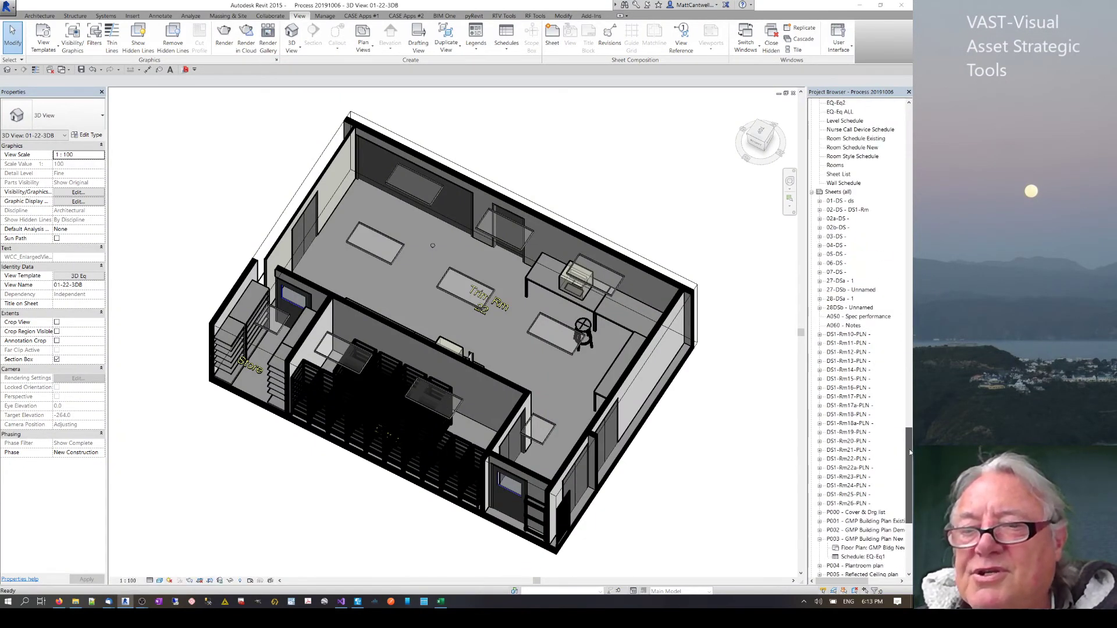
pyautogui.doubleClick(847, 460)
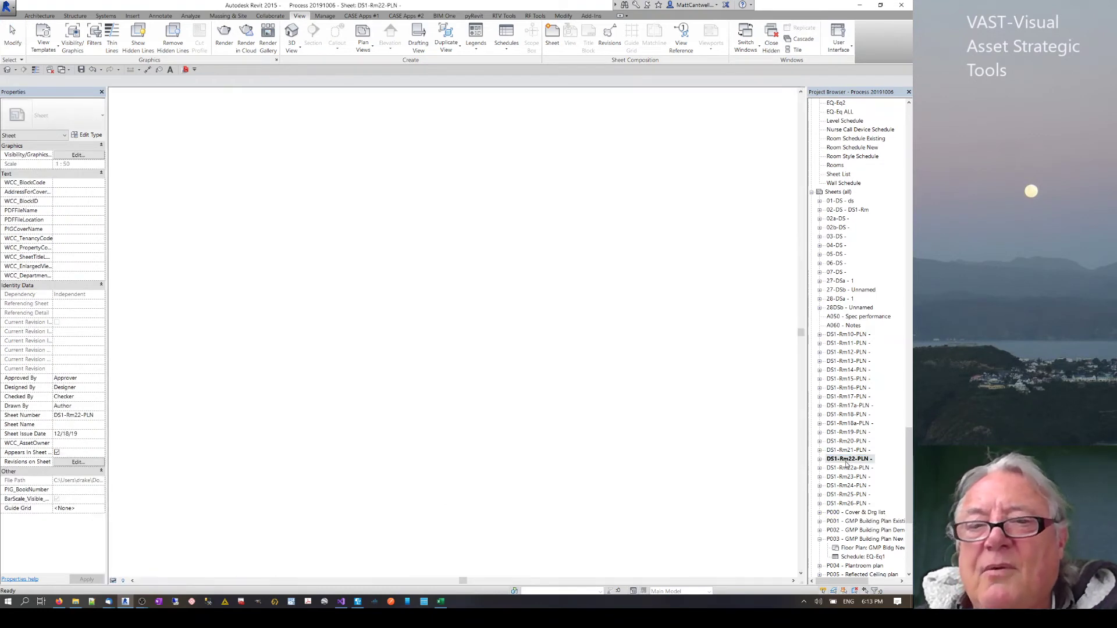
pyautogui.click(764, 327)
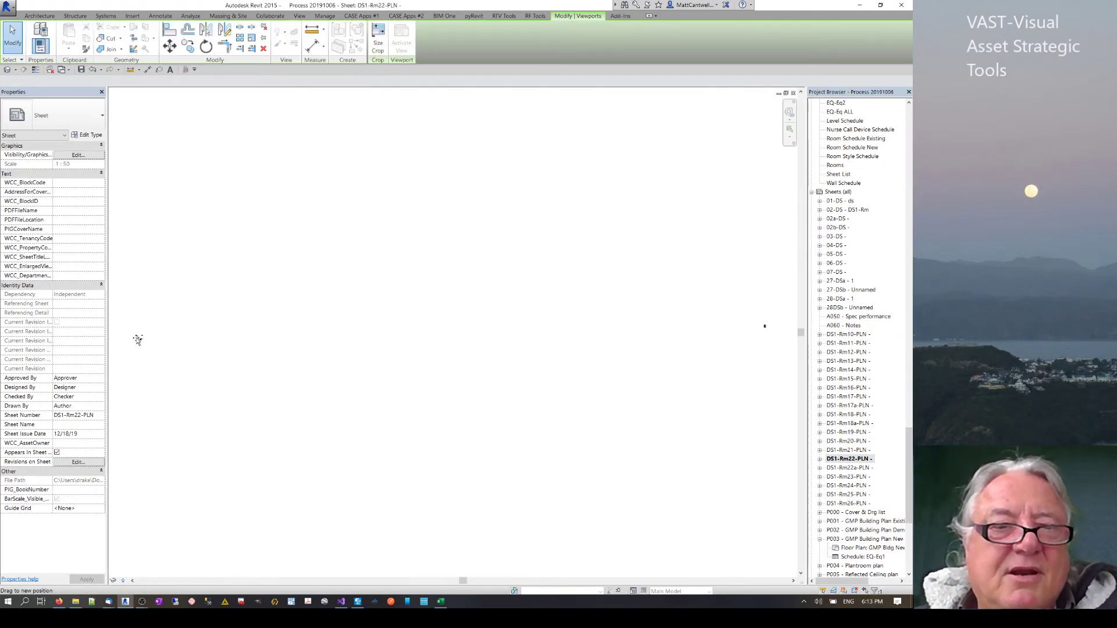
pyautogui.press('Escape')
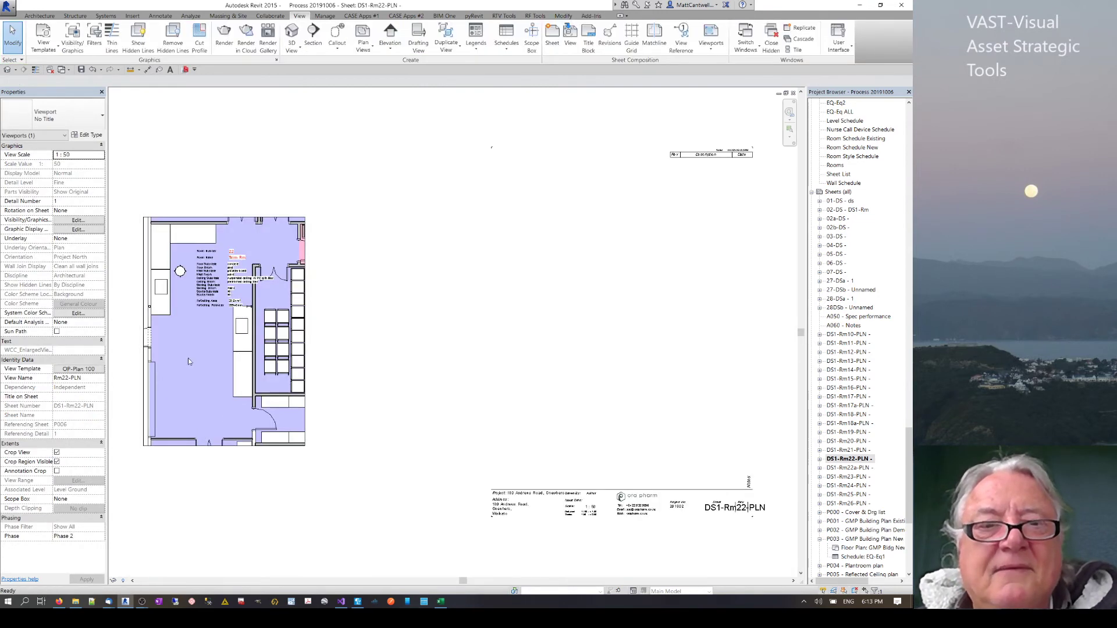
pyautogui.moveTo(292, 345); pyautogui.dragTo(646, 294)
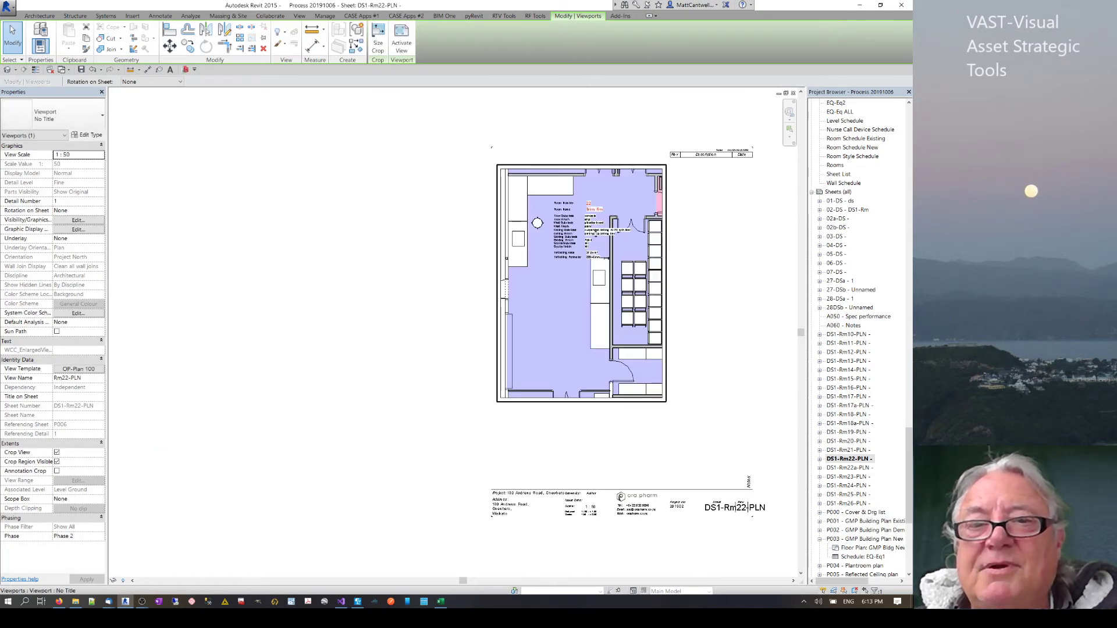
pyautogui.press('Escape')
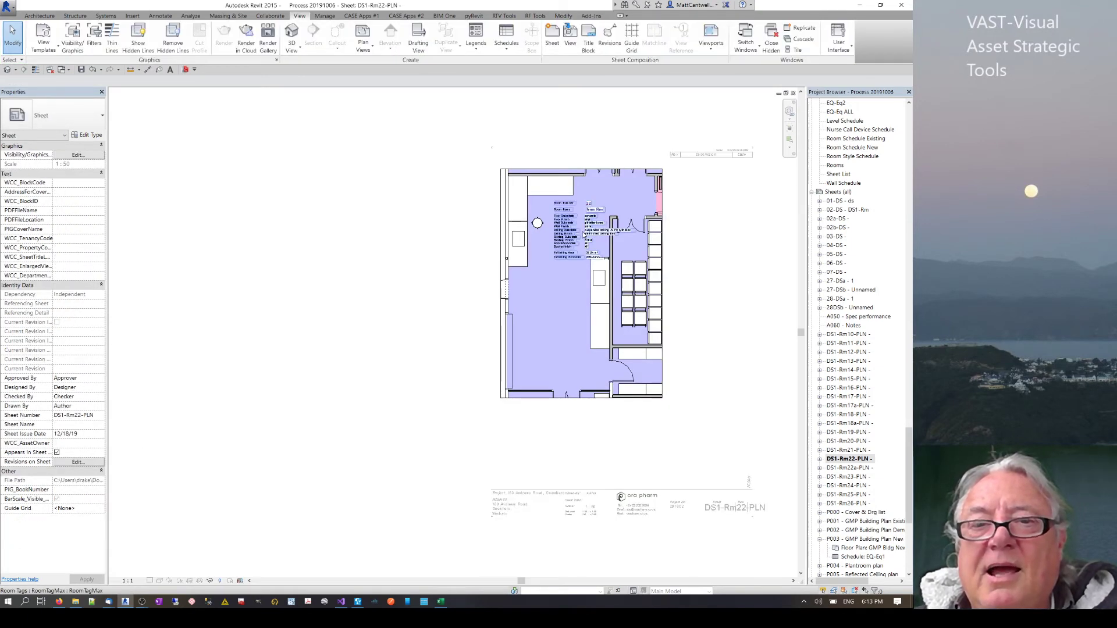
# Move room 22's tag right of the plan and set its type to EastViz on, North Viz off
pyautogui.moveTo(584, 235); pyautogui.dragTo(668, 186)
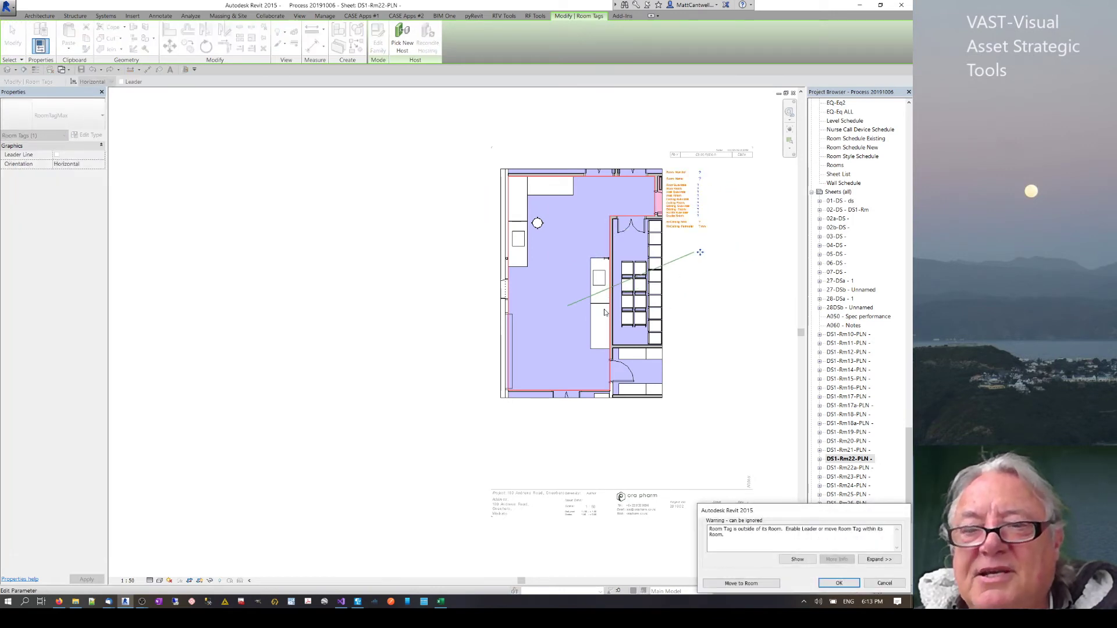
pyautogui.click(839, 583)
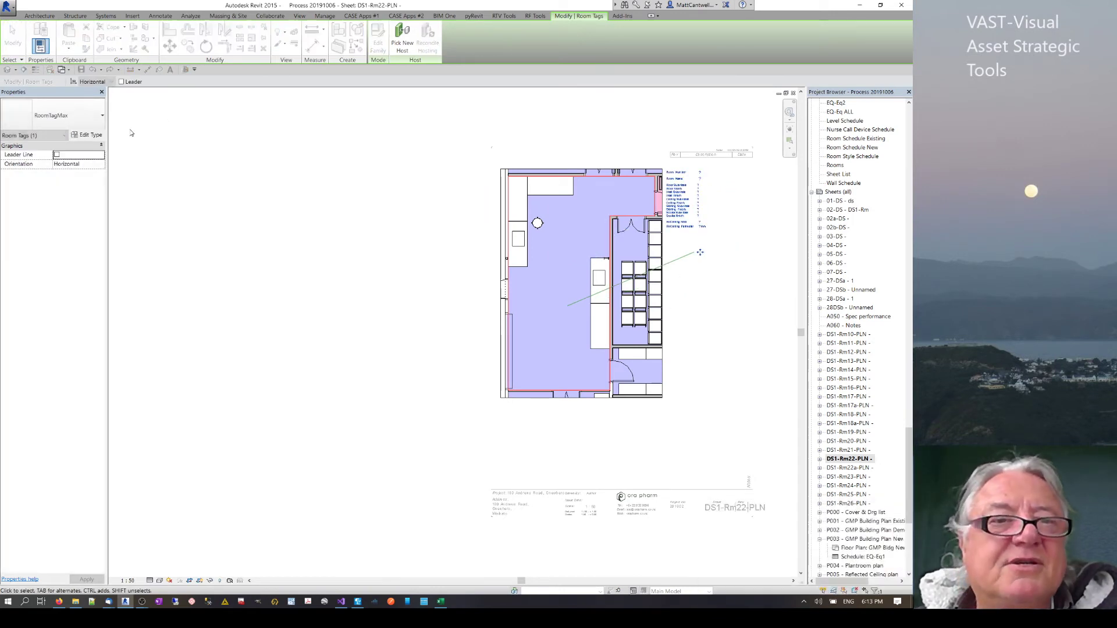
pyautogui.click(87, 135)
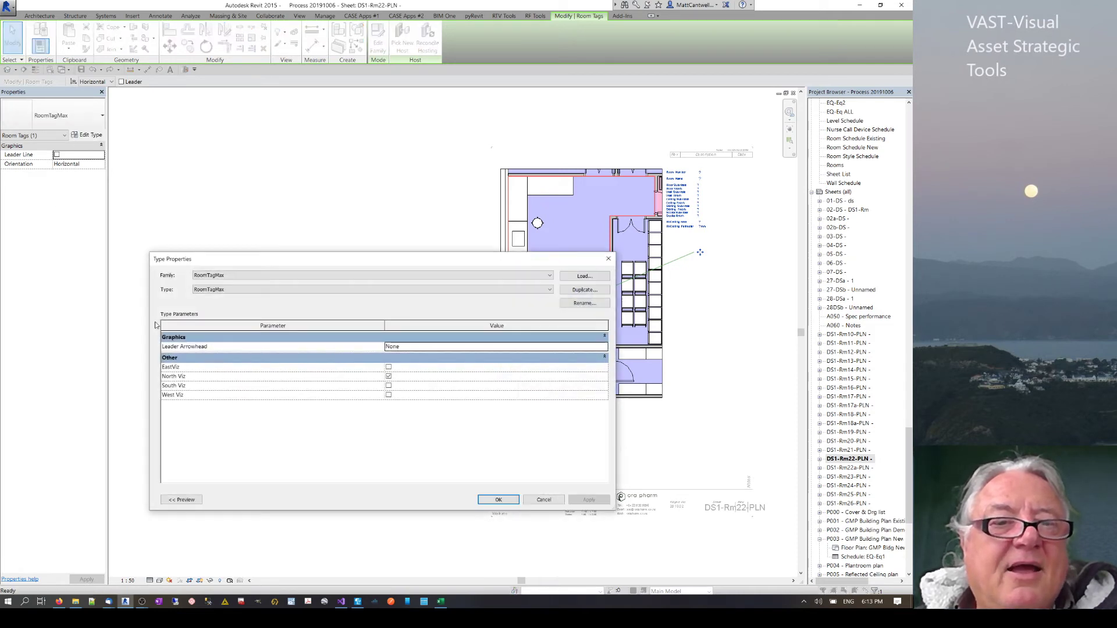
pyautogui.click(389, 368)
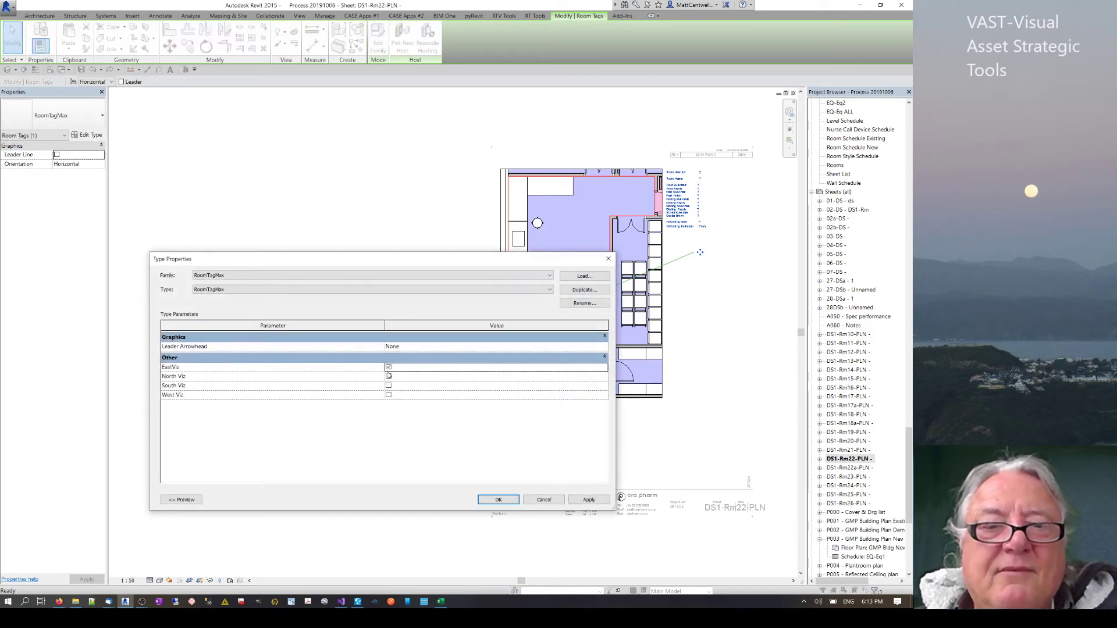
pyautogui.click(388, 377)
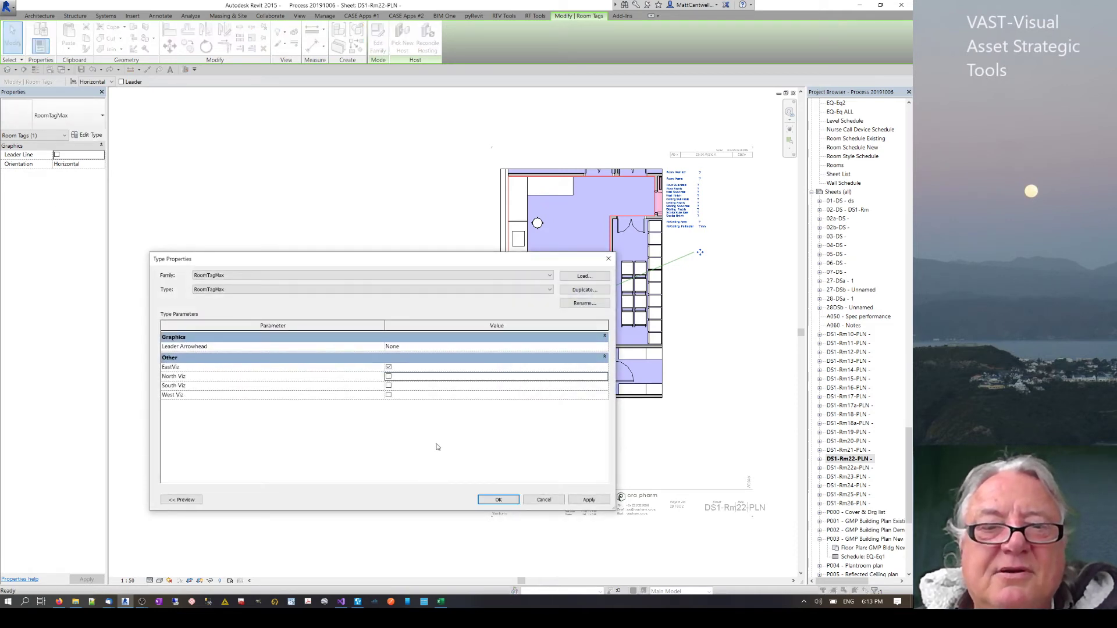
pyautogui.click(588, 500)
pyautogui.click(499, 500)
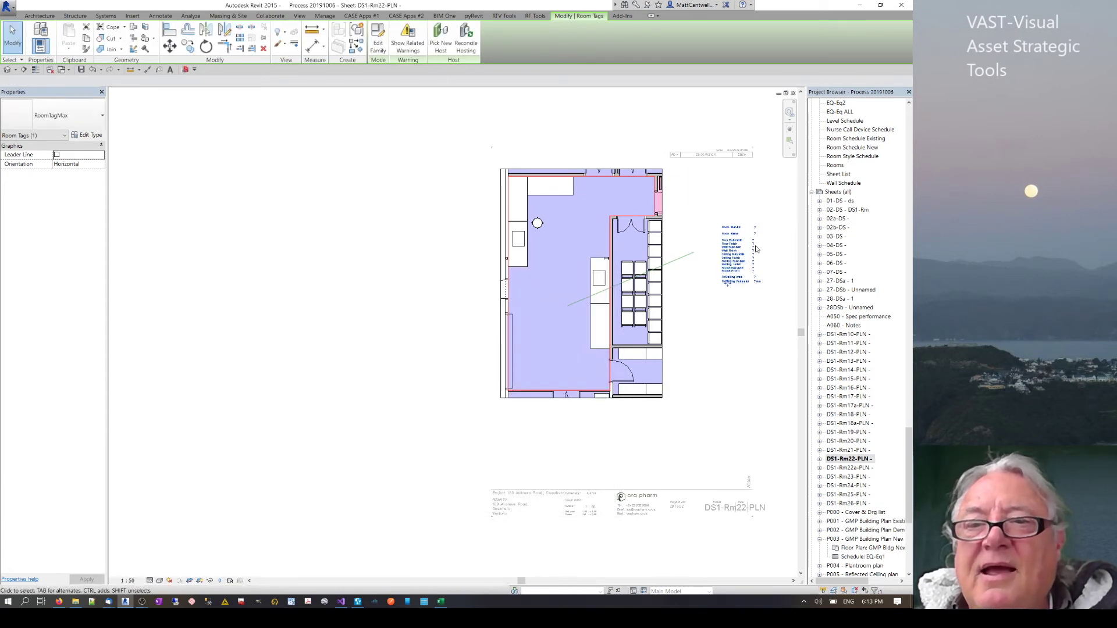
# Pull the room tag data in beside the floor plan's upper right corner
pyautogui.click(709, 257)
pyautogui.moveTo(709, 257); pyautogui.dragTo(684, 206)
pyautogui.click(701, 357)
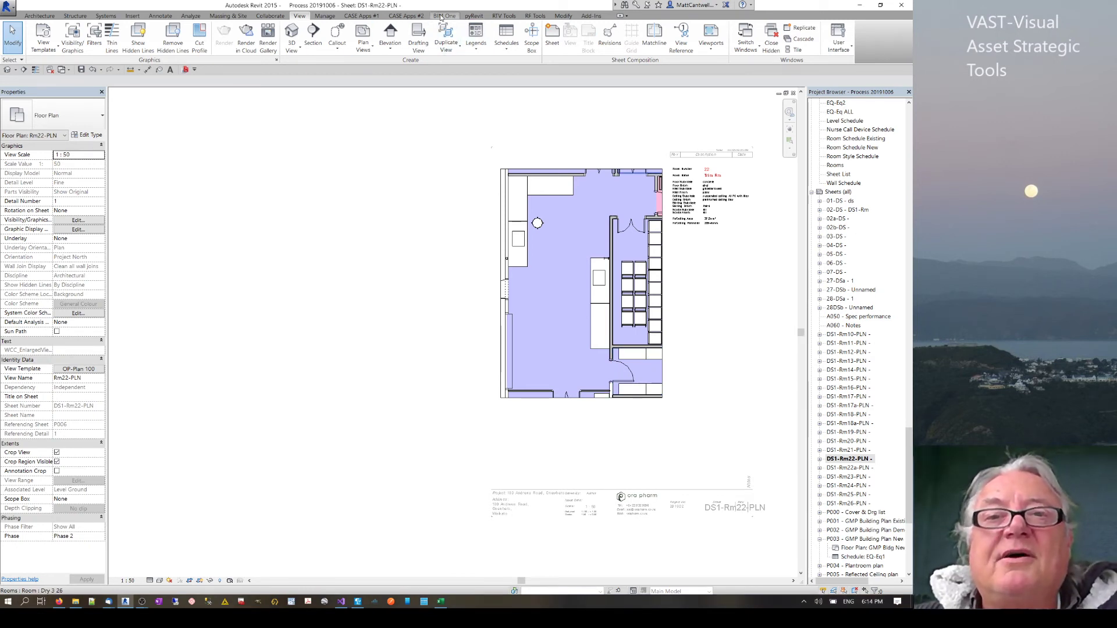
# Launch pyRevit's Add Views to Sheets and filter the view list for ceiling plans
pyautogui.click(474, 16)
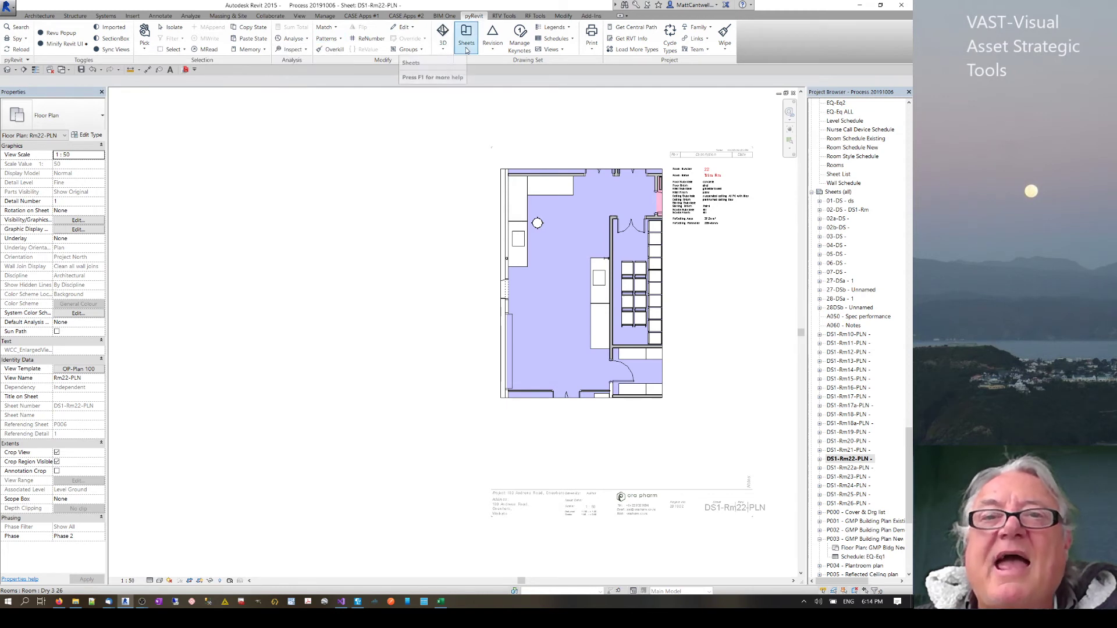
pyautogui.click(563, 51)
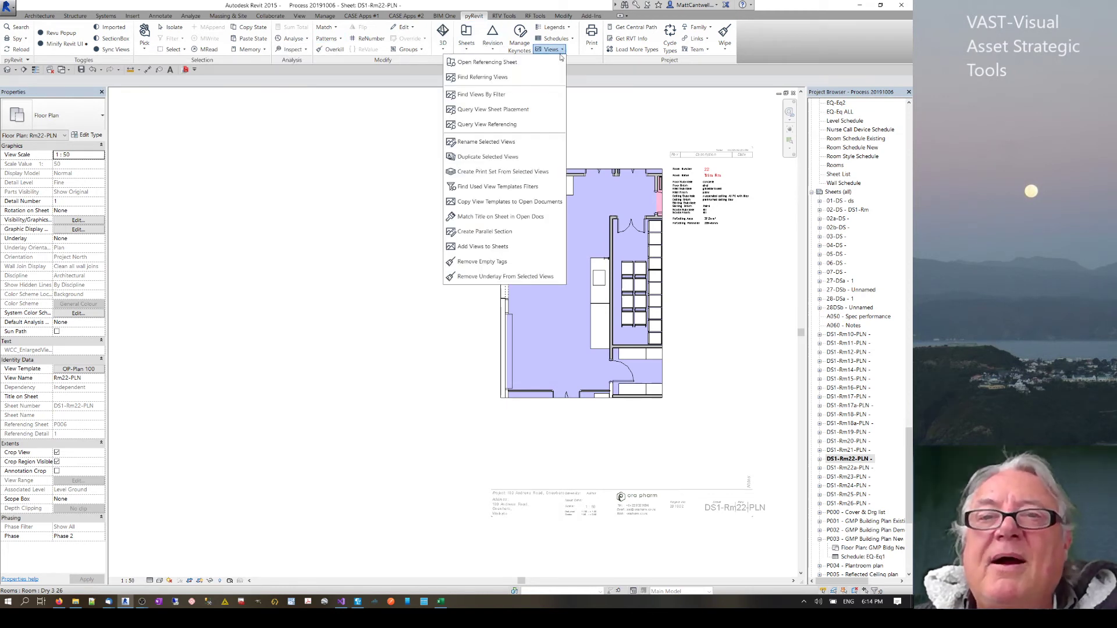
pyautogui.click(476, 248)
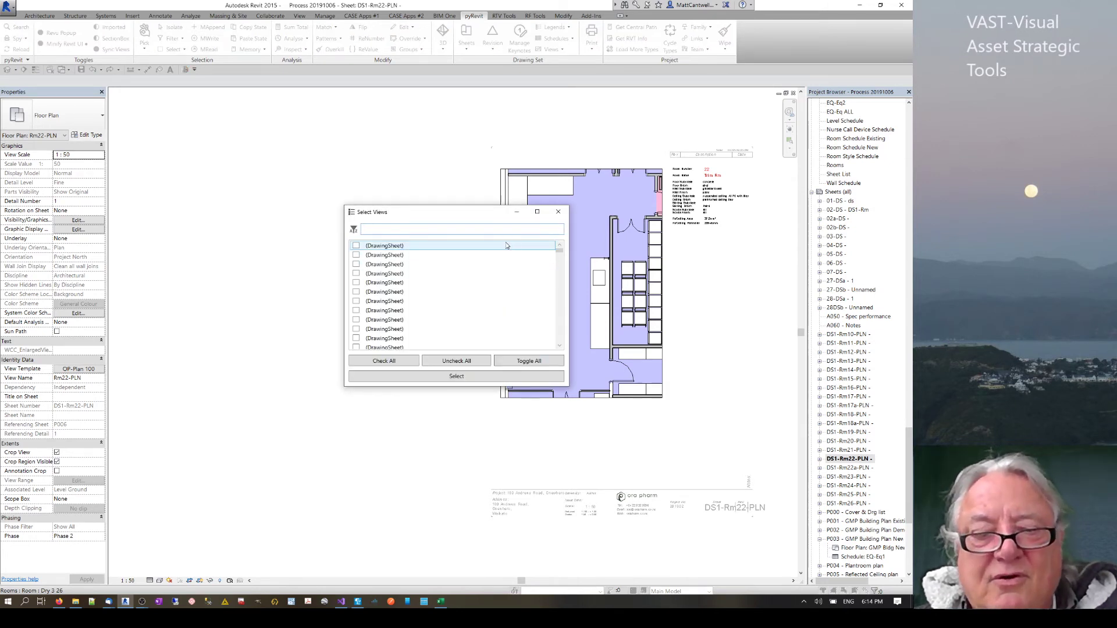
pyautogui.write('rp')
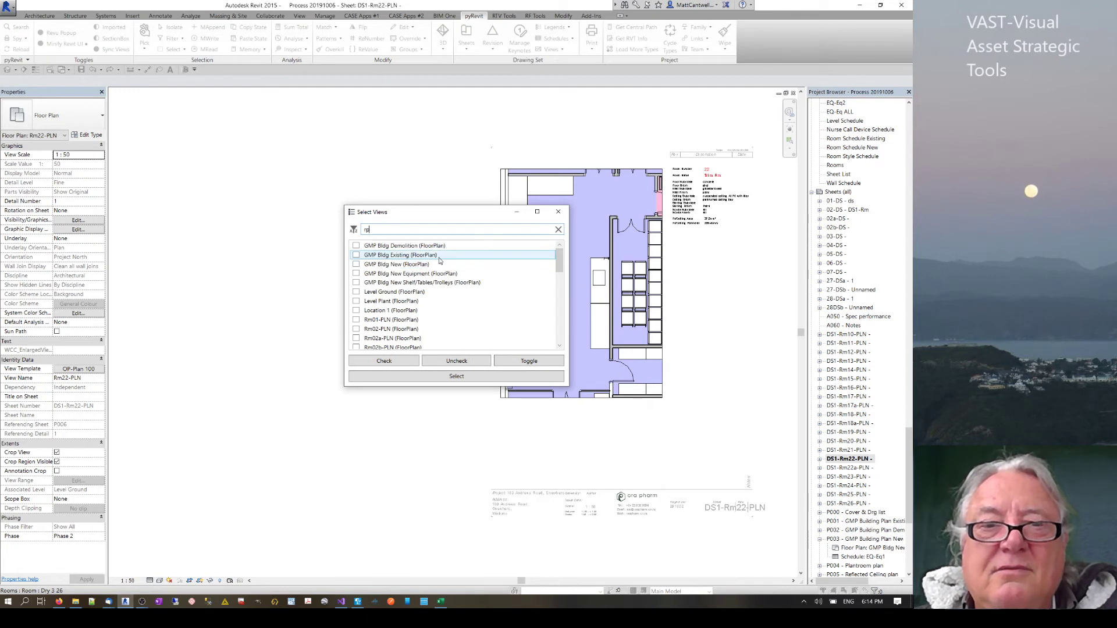
pyautogui.press('BackSpace')
pyautogui.write('c')
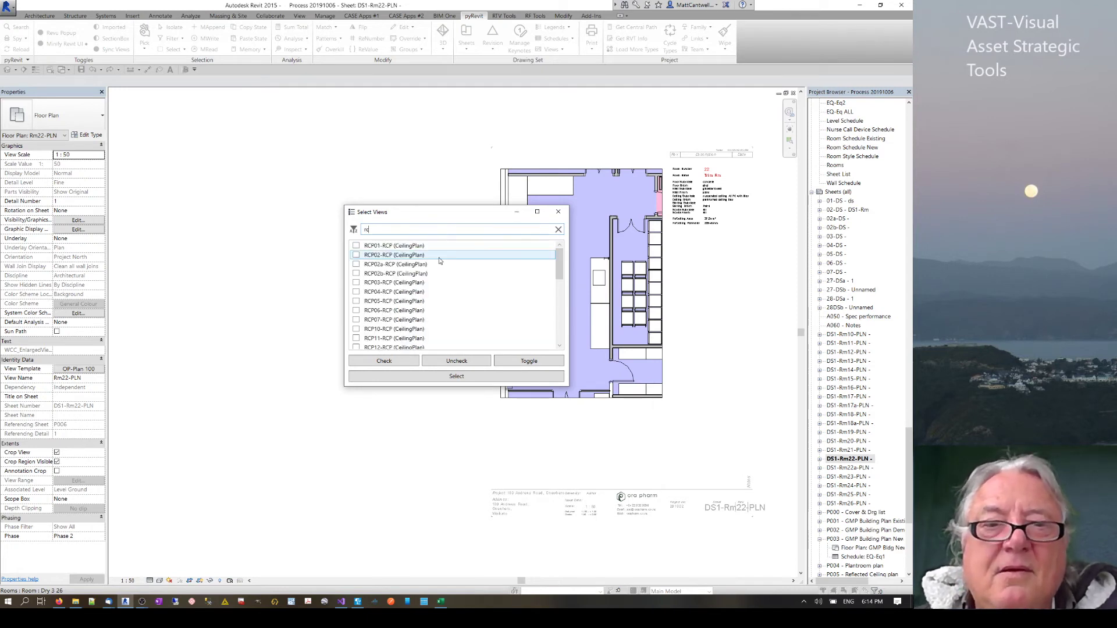
pyautogui.scroll(-5, 433, 286)
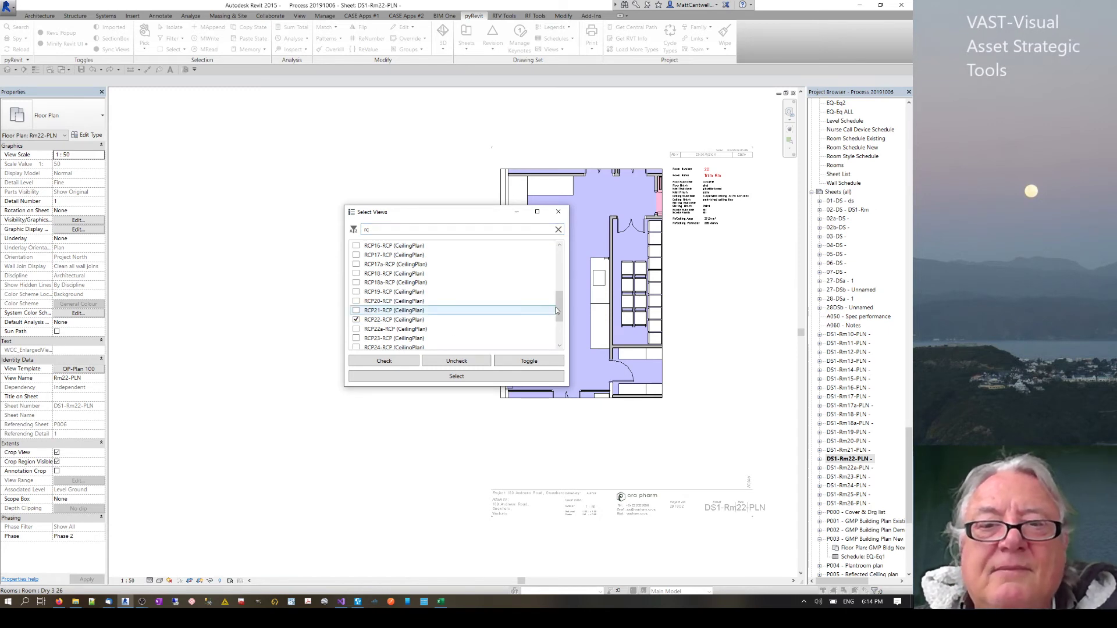
pyautogui.moveTo(558, 305); pyautogui.dragTo(564, 259)
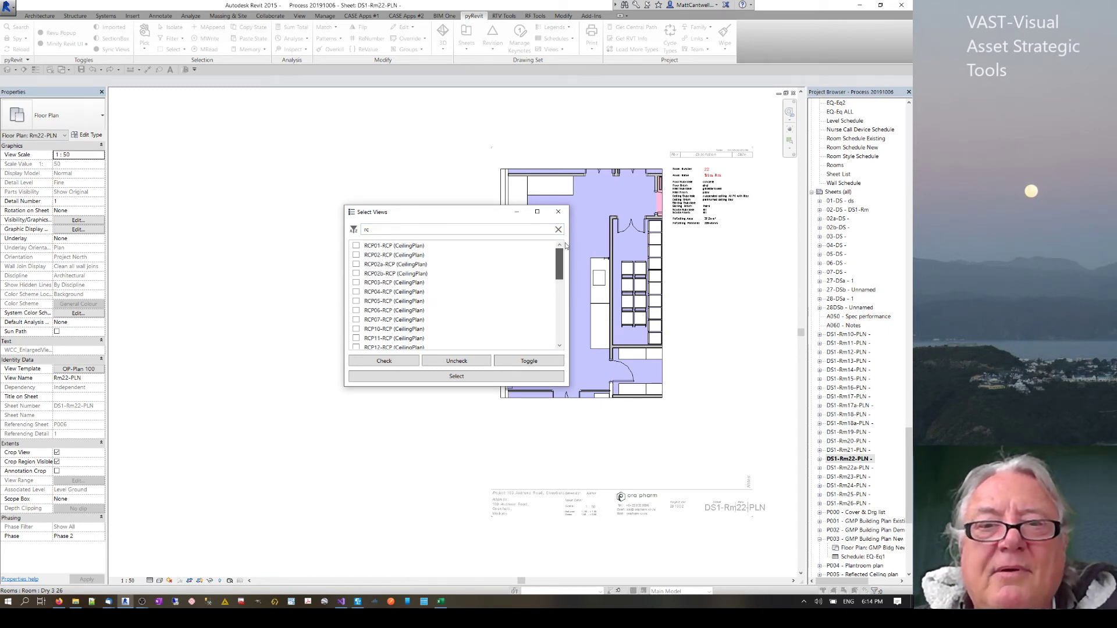
pyautogui.scroll(-5, 454, 291)
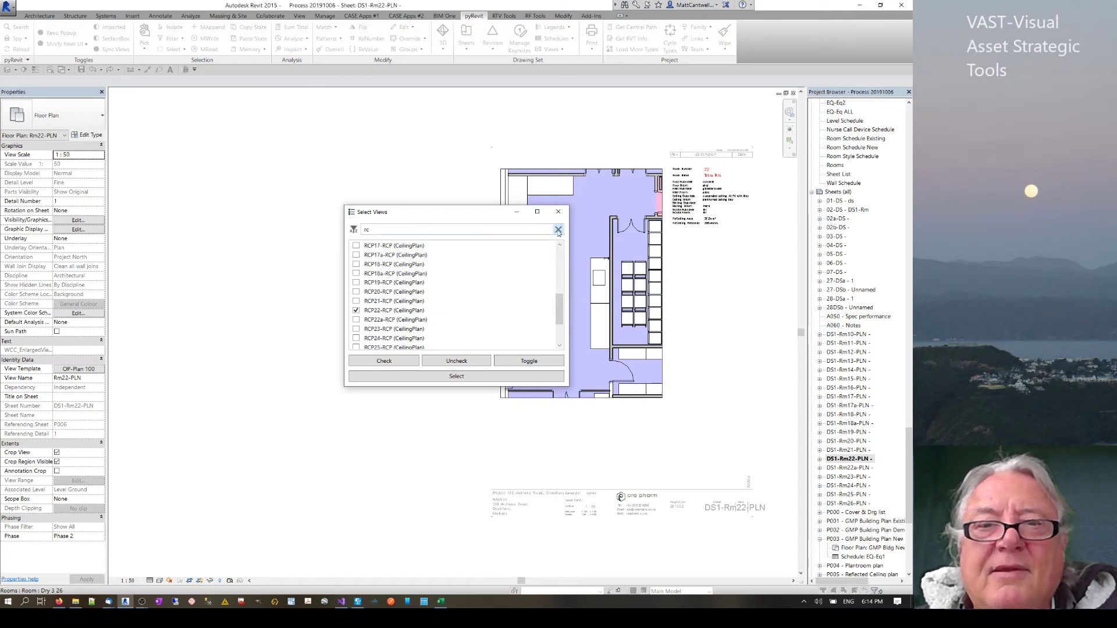
pyautogui.press('BackSpace')
pyautogui.press('BackSpace')
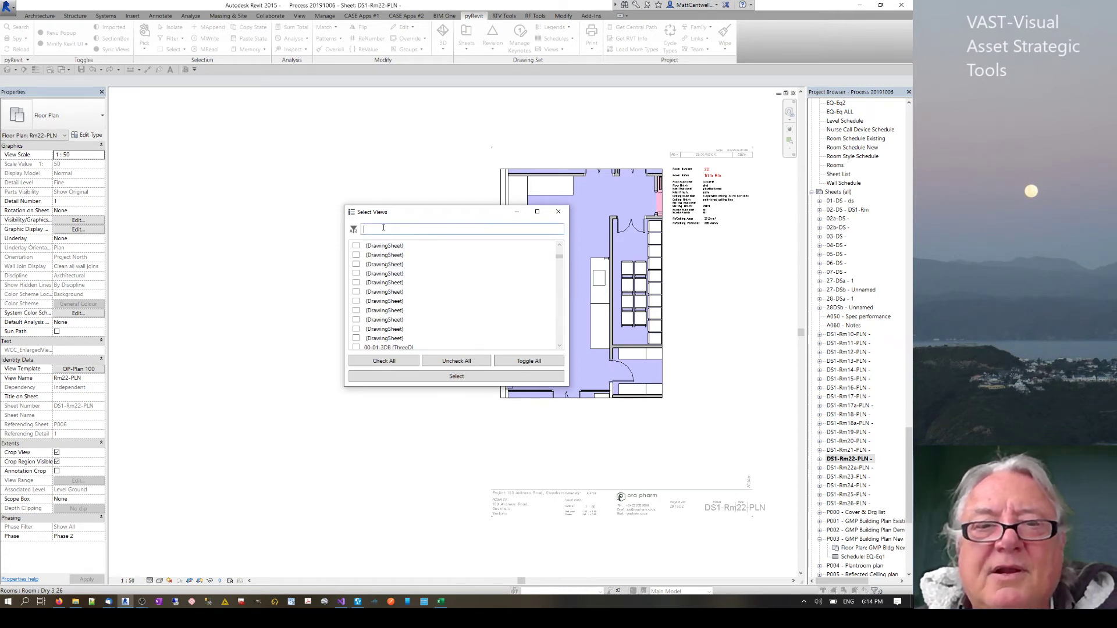
pyautogui.moveTo(561, 260); pyautogui.dragTo(558, 268)
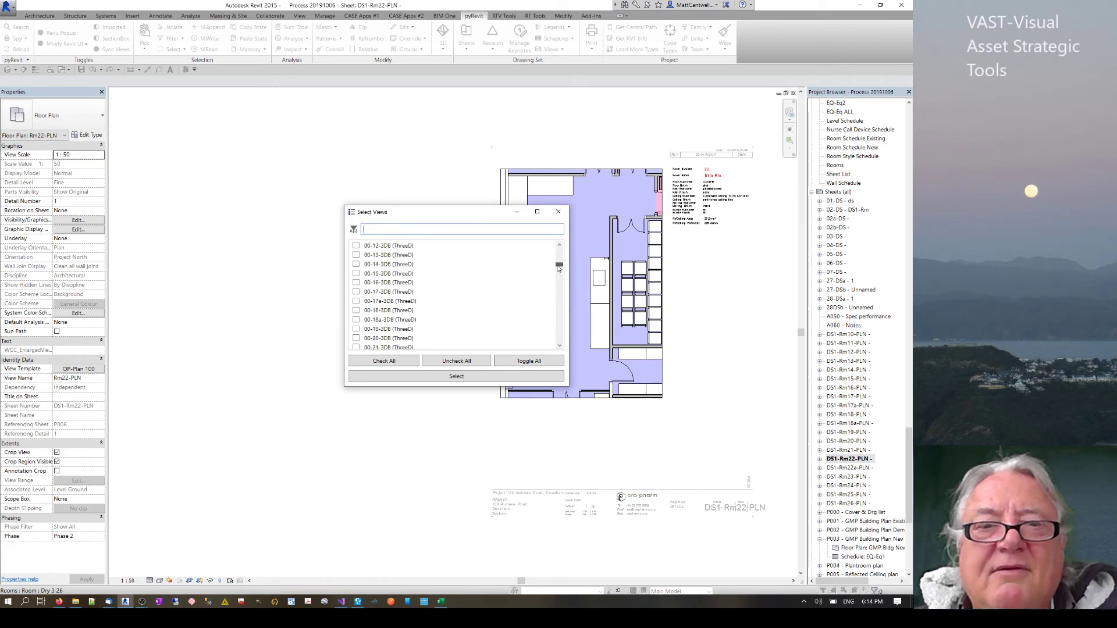
pyautogui.scroll(-2, 487, 299)
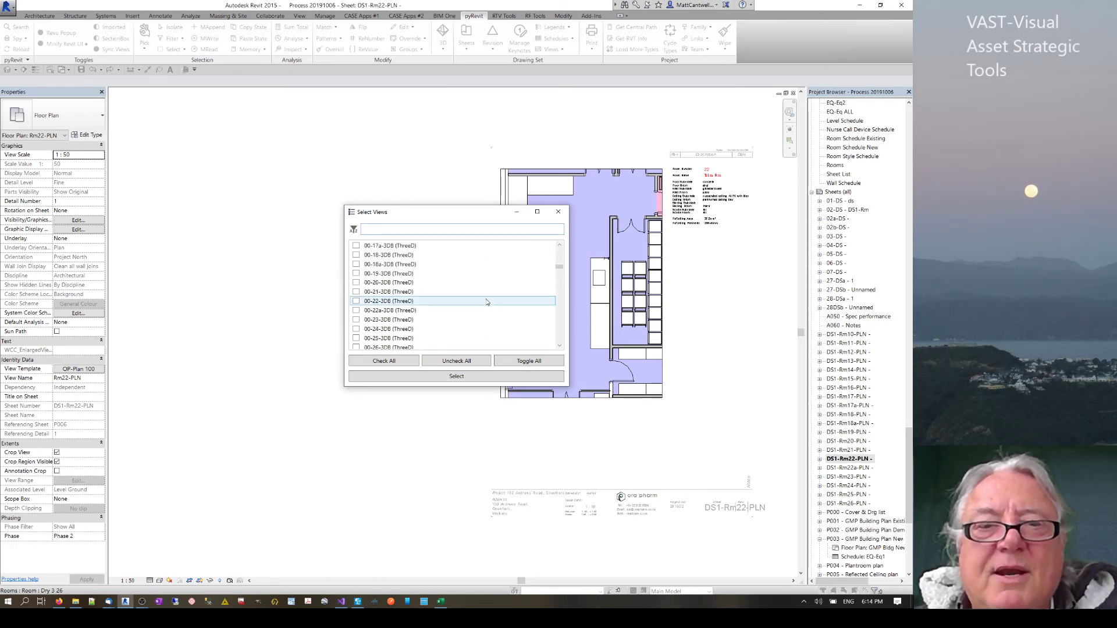
# Check the 00-22-3DB 3D view, target sheet DS1-Rm22-PLN, and close the repeated view picker
pyautogui.click(354, 302)
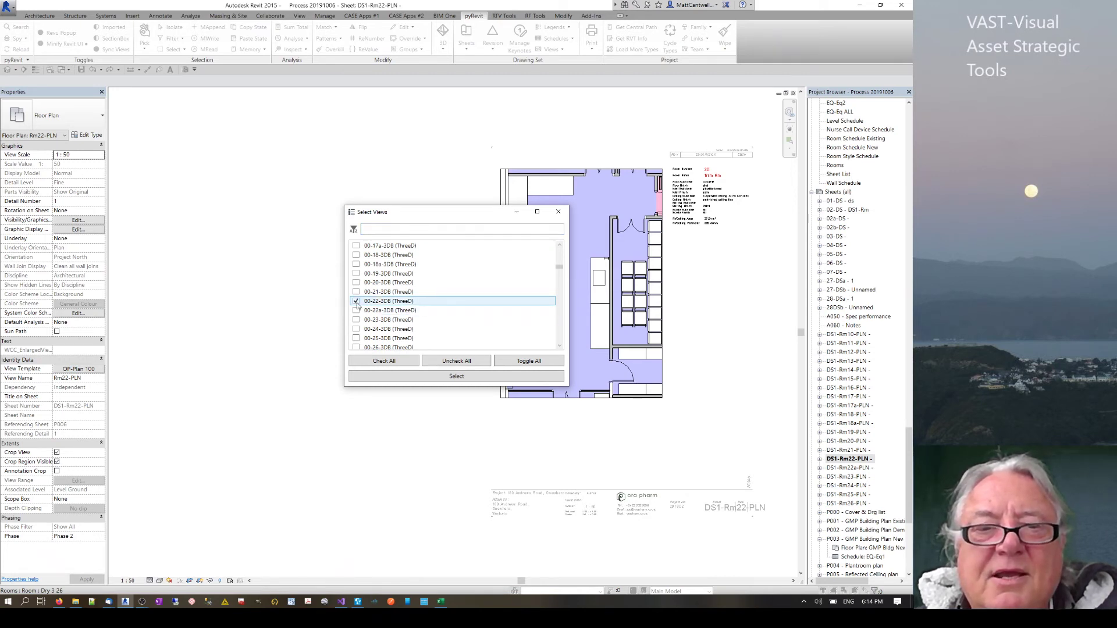
pyautogui.scroll(-5, 465, 305)
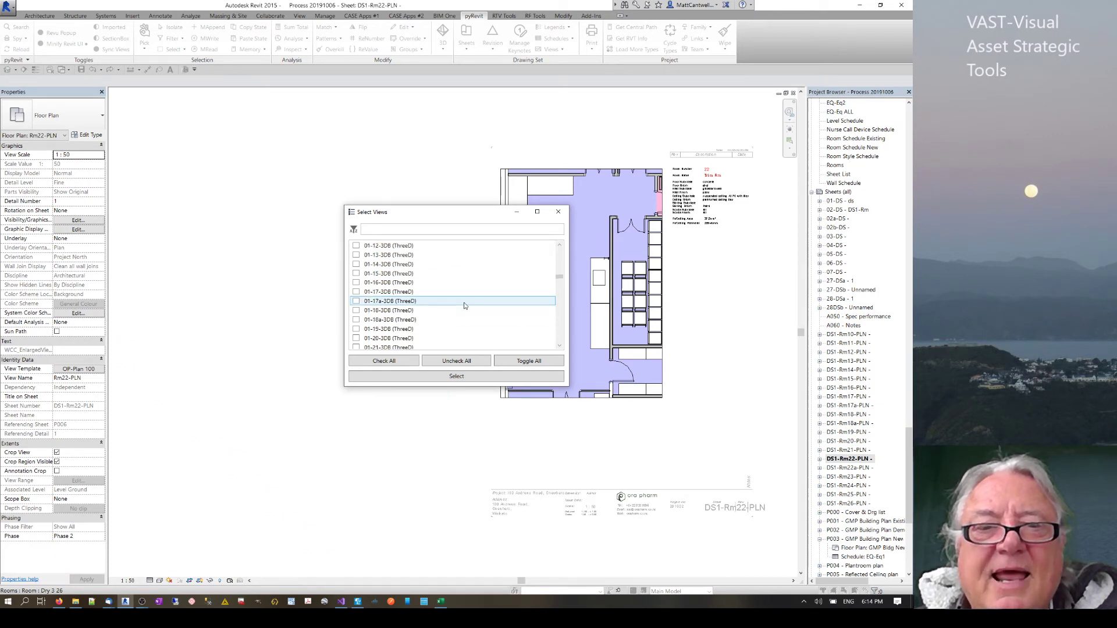
pyautogui.scroll(-2, 465, 305)
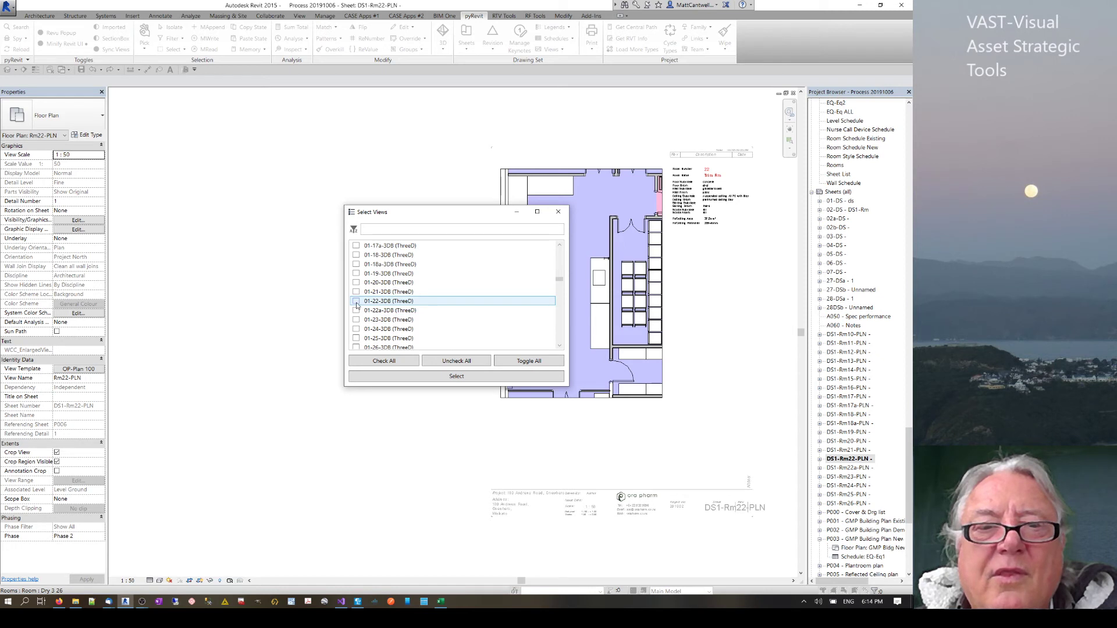
pyautogui.click(451, 377)
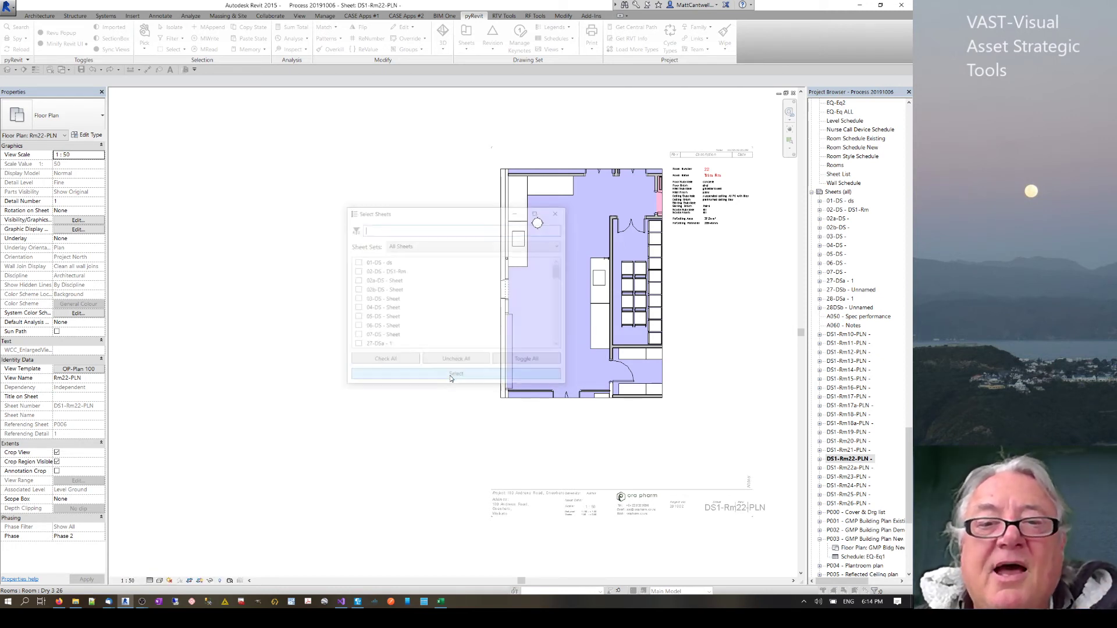
pyautogui.scroll(-1, 559, 288)
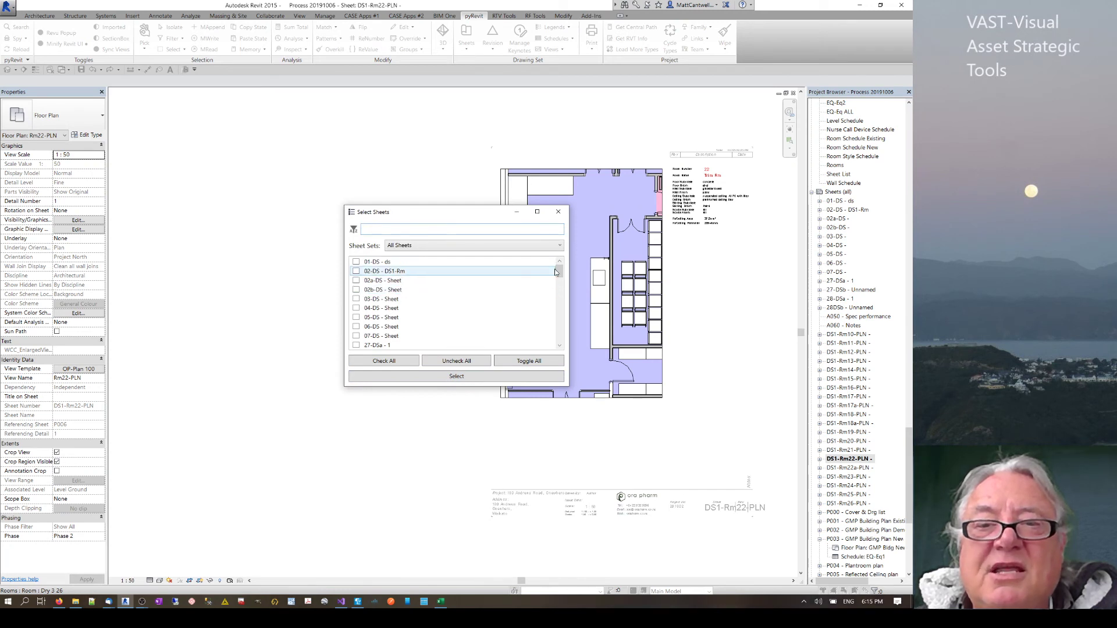
pyautogui.moveTo(559, 282); pyautogui.dragTo(556, 315)
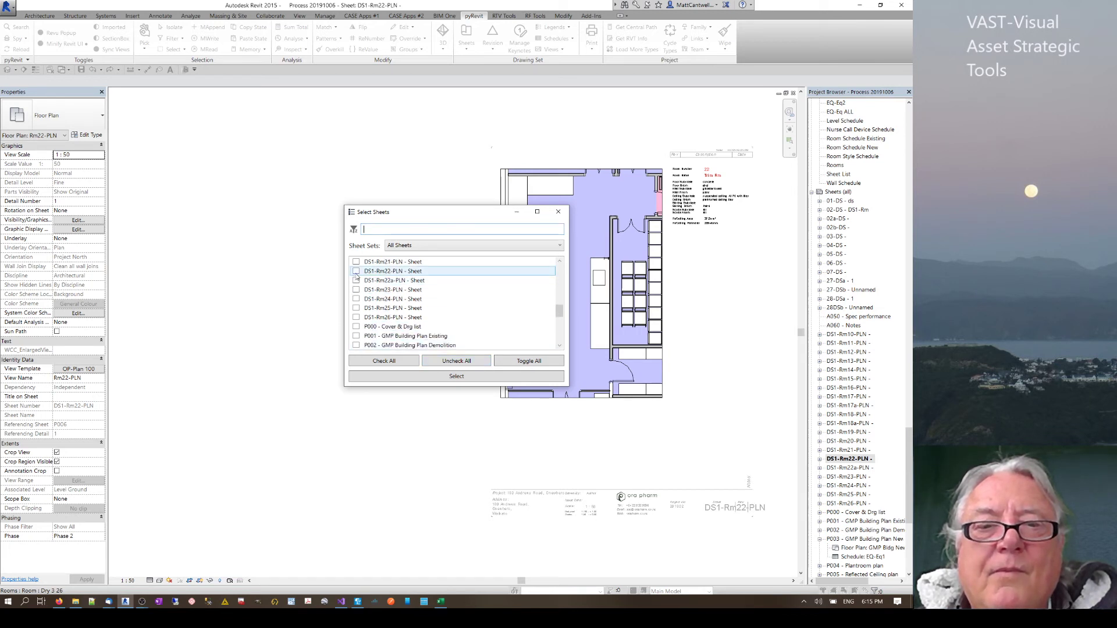
pyautogui.click(444, 378)
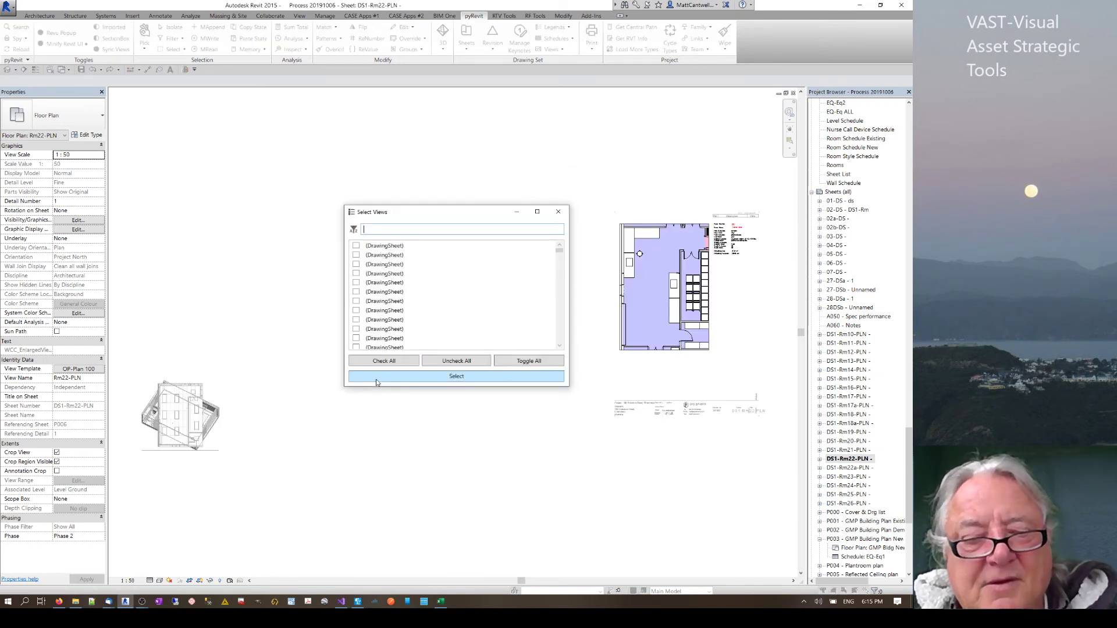
pyautogui.click(456, 376)
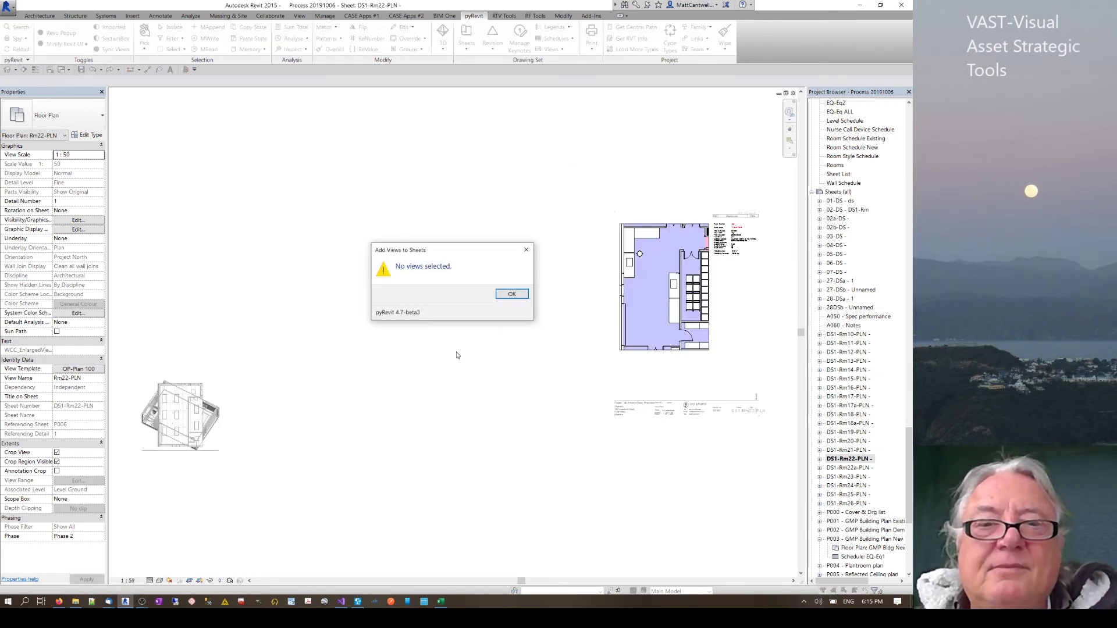
# Dismiss the no-views message and deactivate the active floor plan and ceiling plan views
pyautogui.click(512, 294)
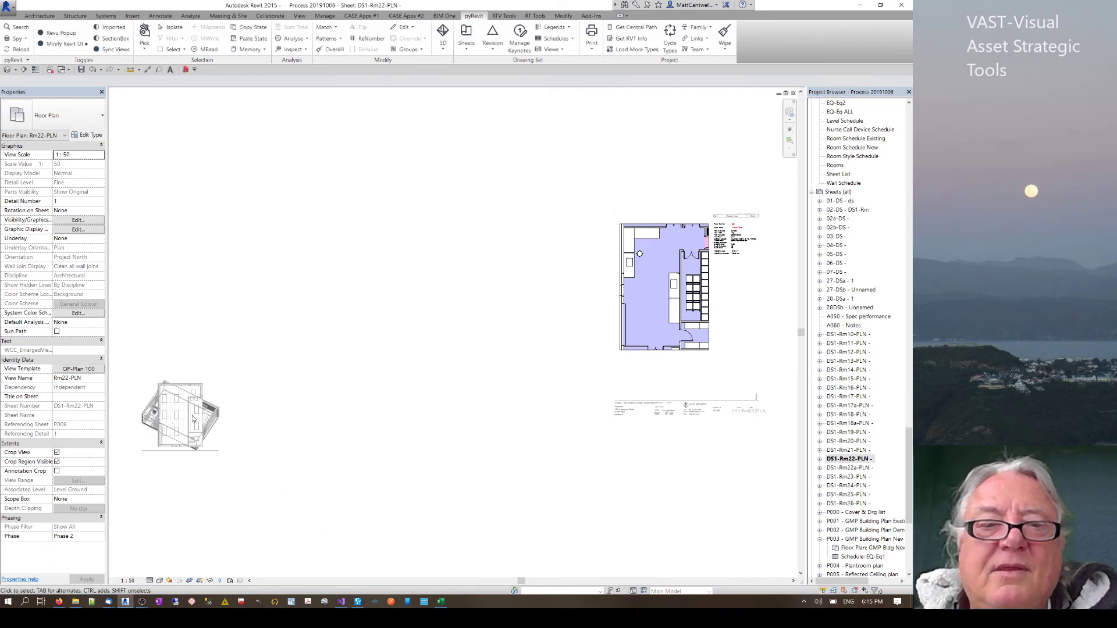
pyautogui.rightClick(446, 342)
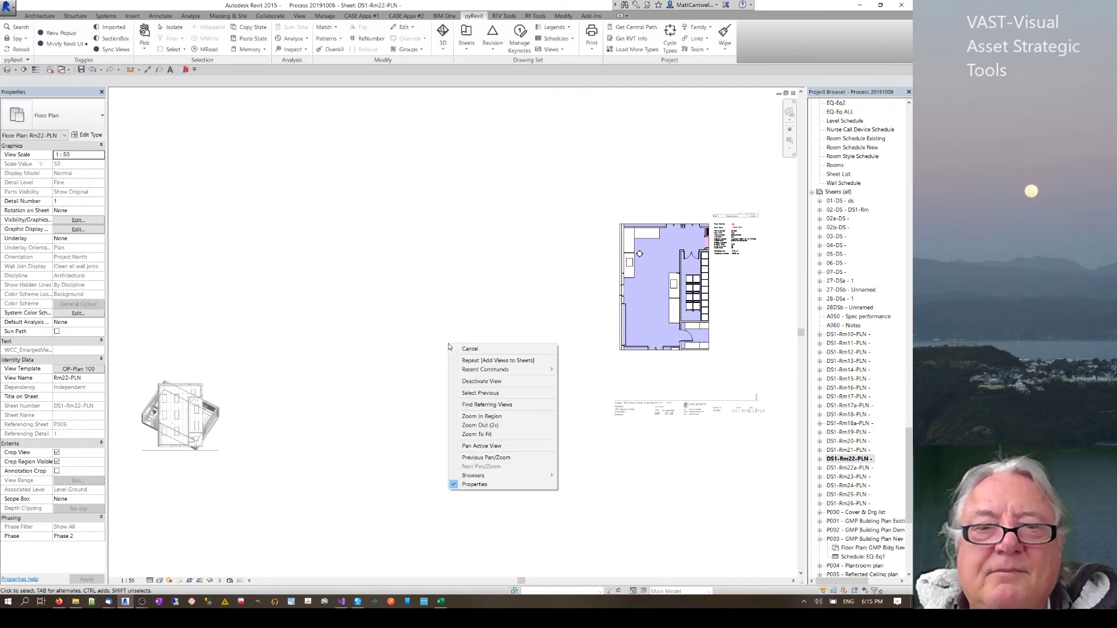
pyautogui.click(476, 382)
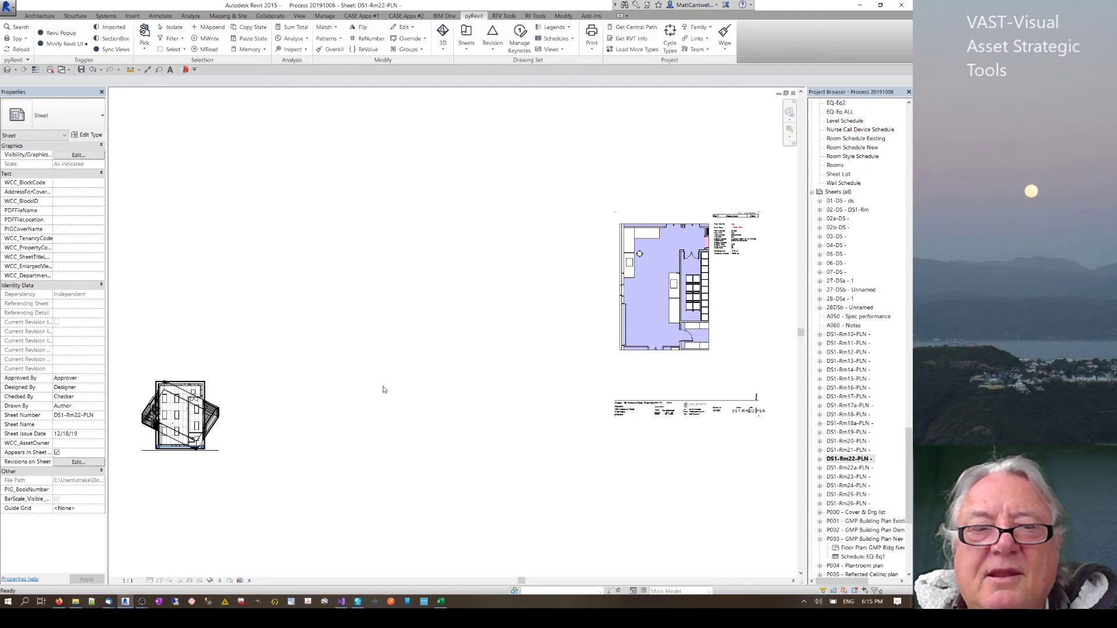
pyautogui.rightClick(320, 366)
pyautogui.click(355, 400)
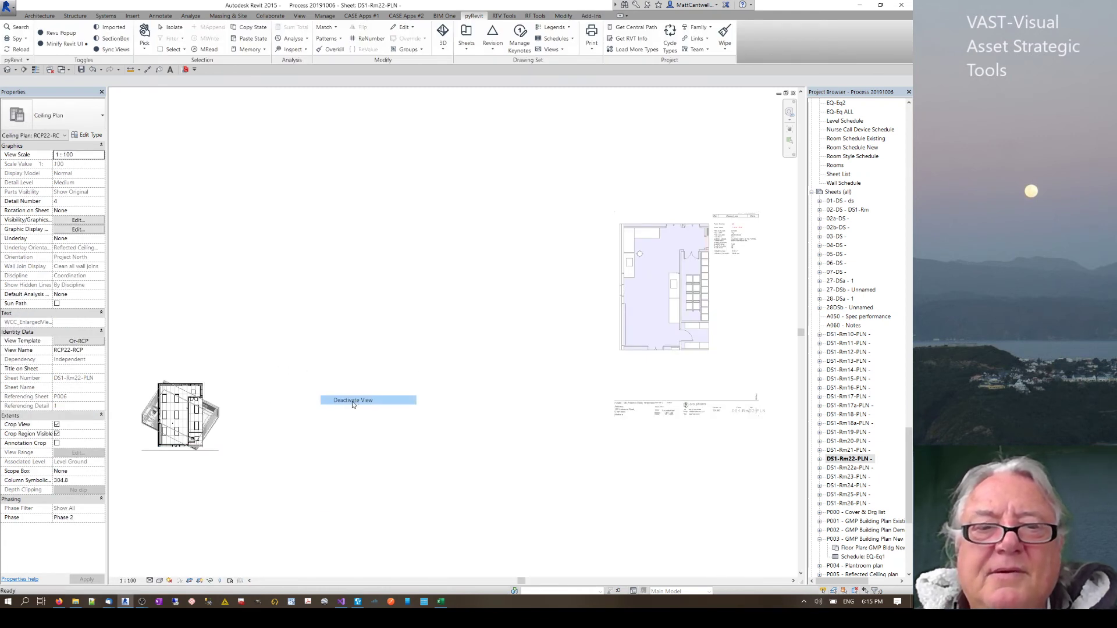
# Move the ceiling plan below the floor plan and a 3D view beside it
pyautogui.click(641, 327)
pyautogui.moveTo(640, 327); pyautogui.dragTo(670, 357)
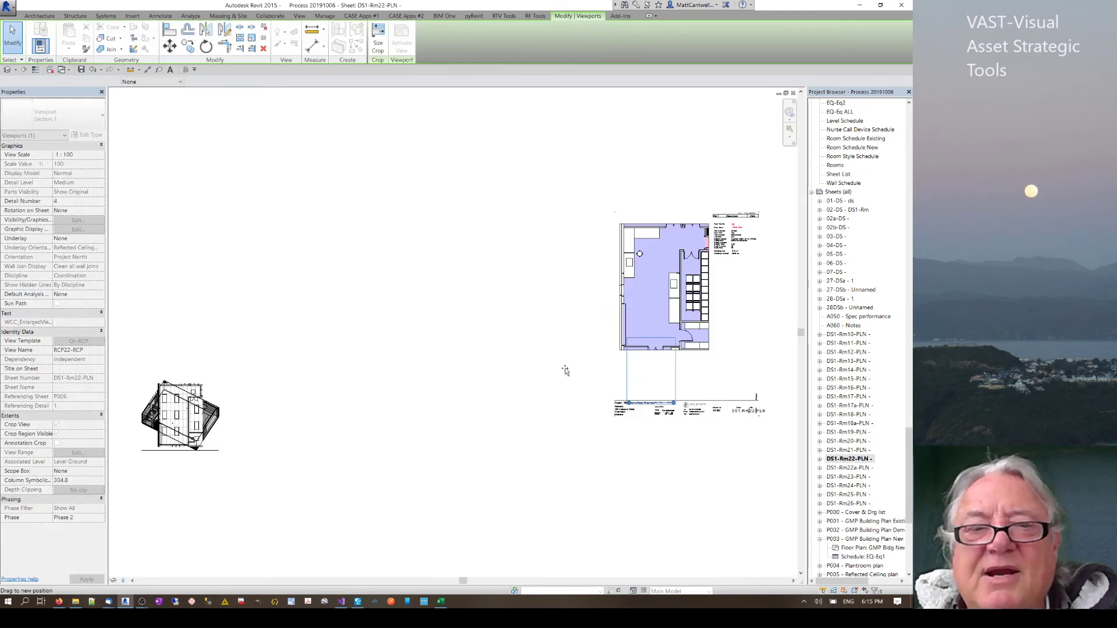
pyautogui.moveTo(180, 415); pyautogui.dragTo(735, 358)
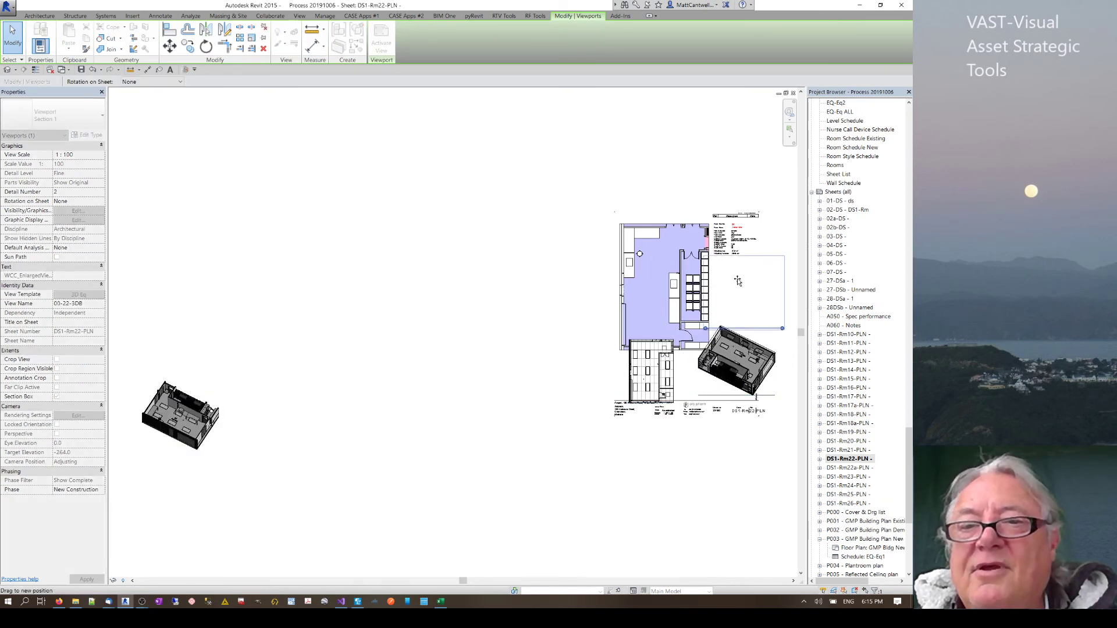
pyautogui.click(716, 460)
pyautogui.moveTo(716, 460); pyautogui.dragTo(382, 400, button='middle')
pyautogui.scroll(5, 374, 356)
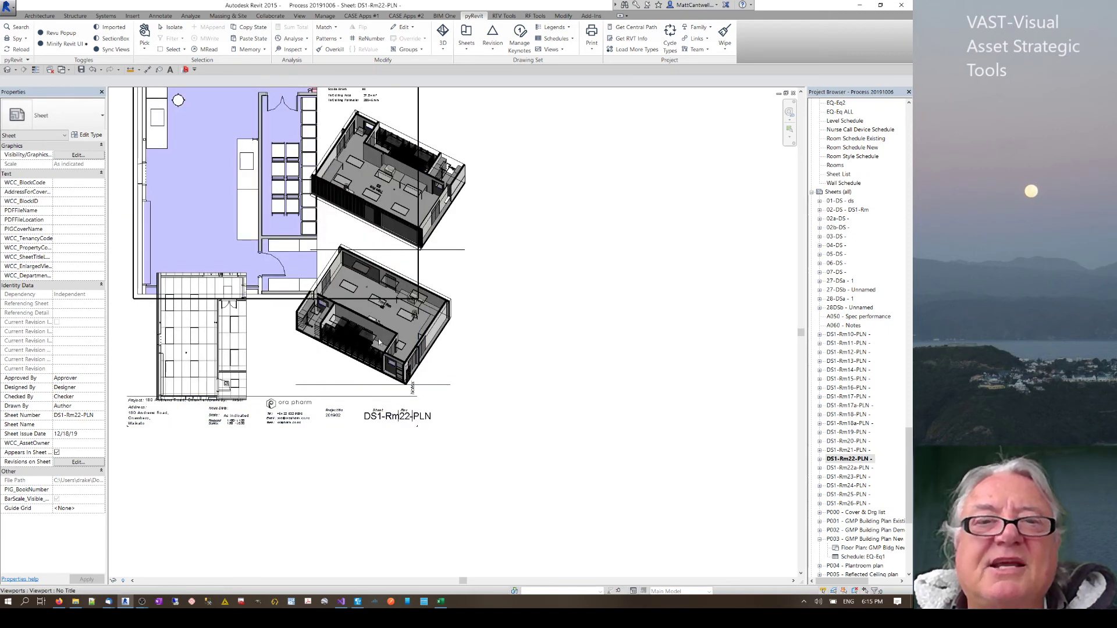
pyautogui.scroll(-2, 366, 299)
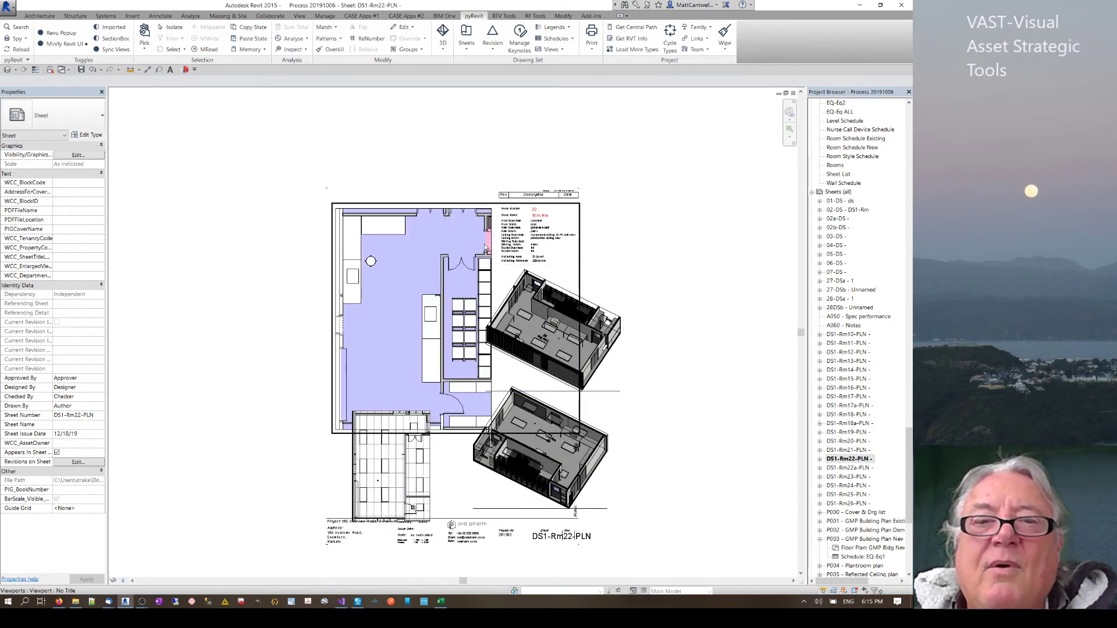
# Activate the Rm22-PLN floor plan on the sheet and select its crop region
pyautogui.click(485, 247)
pyautogui.click(378, 42)
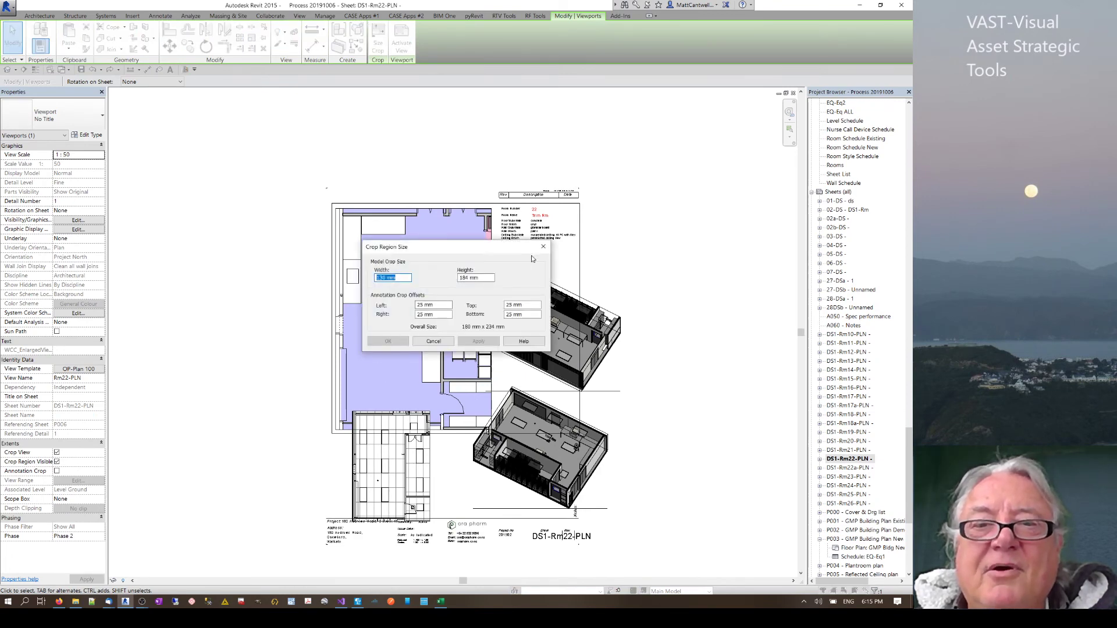
pyautogui.click(547, 248)
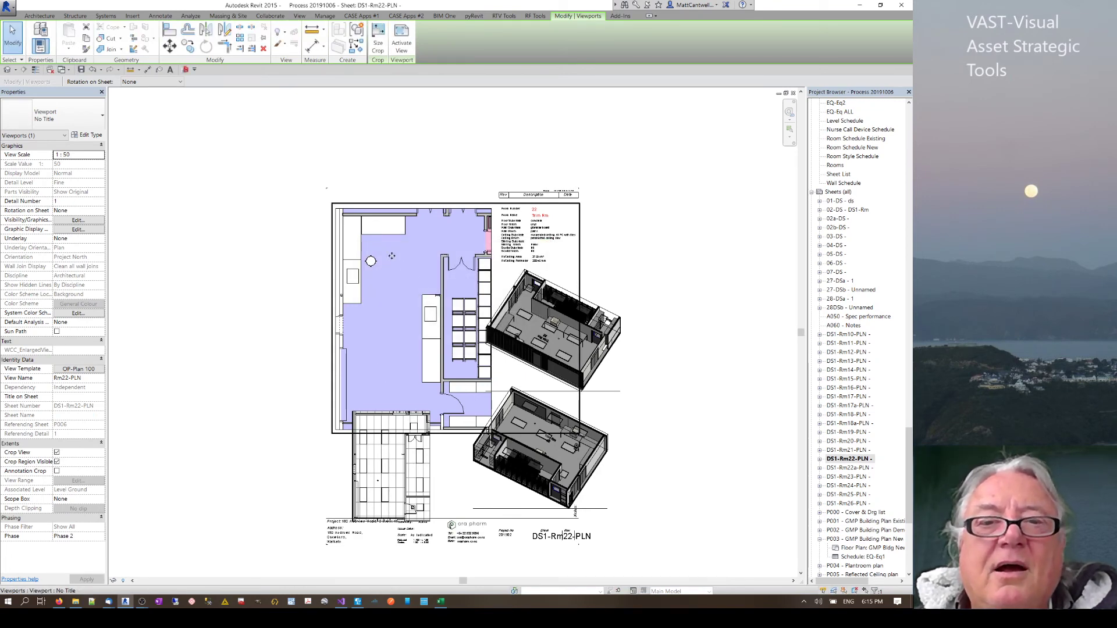
pyautogui.doubleClick(424, 254)
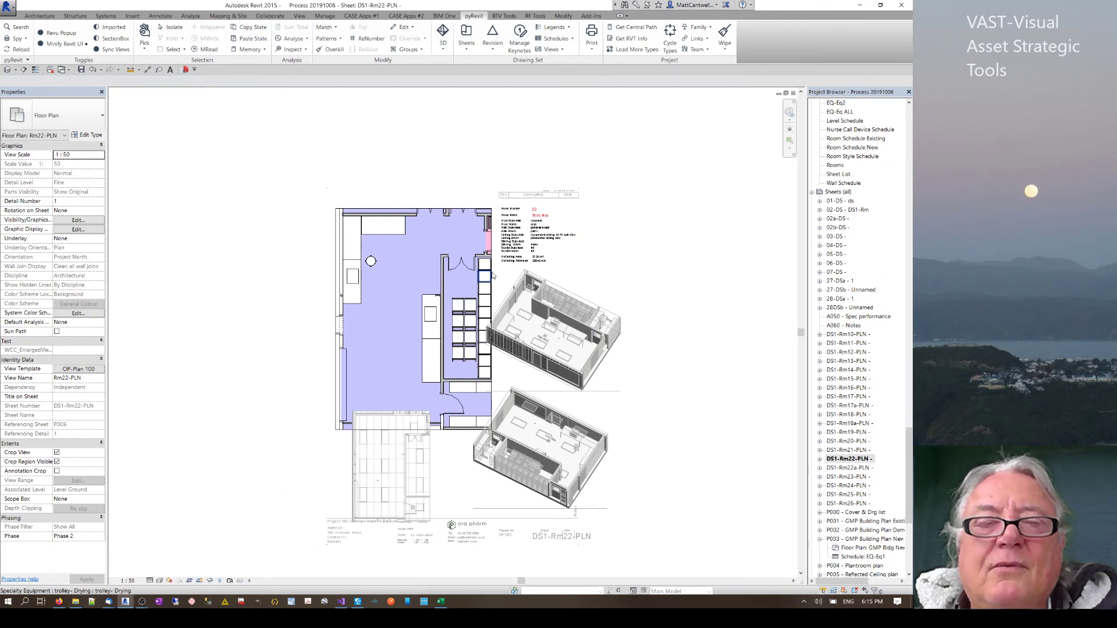
pyautogui.click(429, 212)
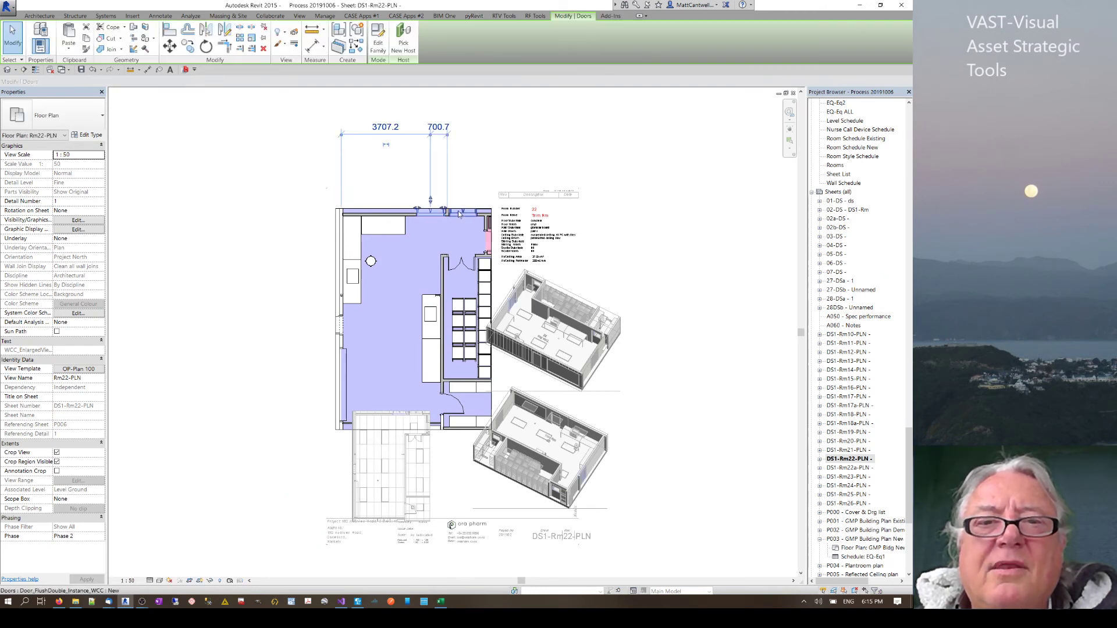
pyautogui.press('Escape')
pyautogui.click(455, 210)
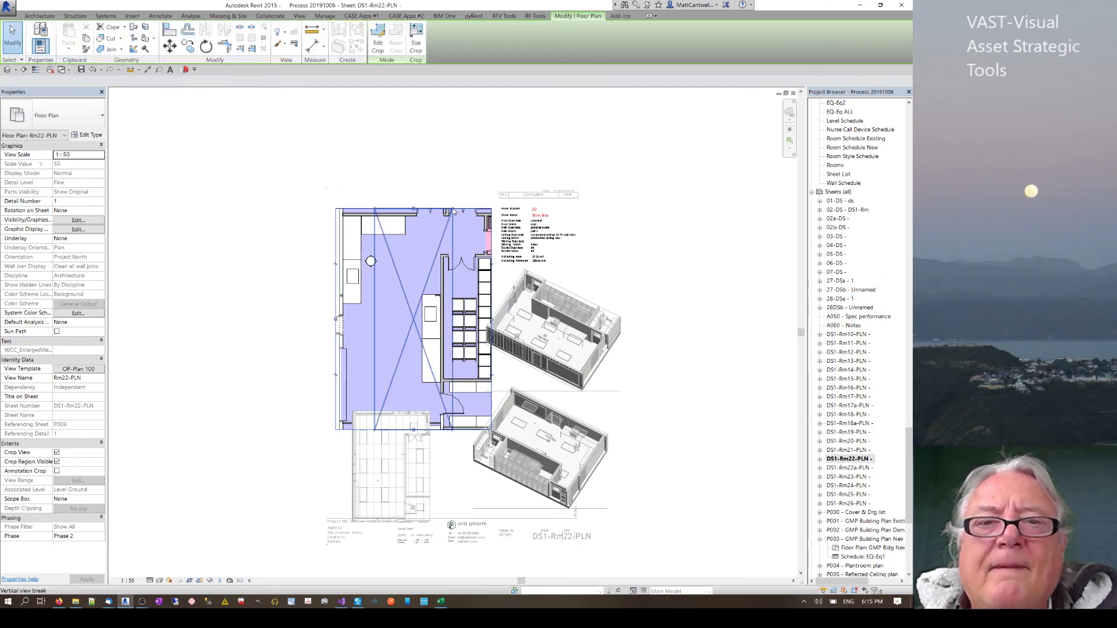
# Edit the crop boundary with a vertical line trimmed to corner, forming an L-shape
pyautogui.click(379, 39)
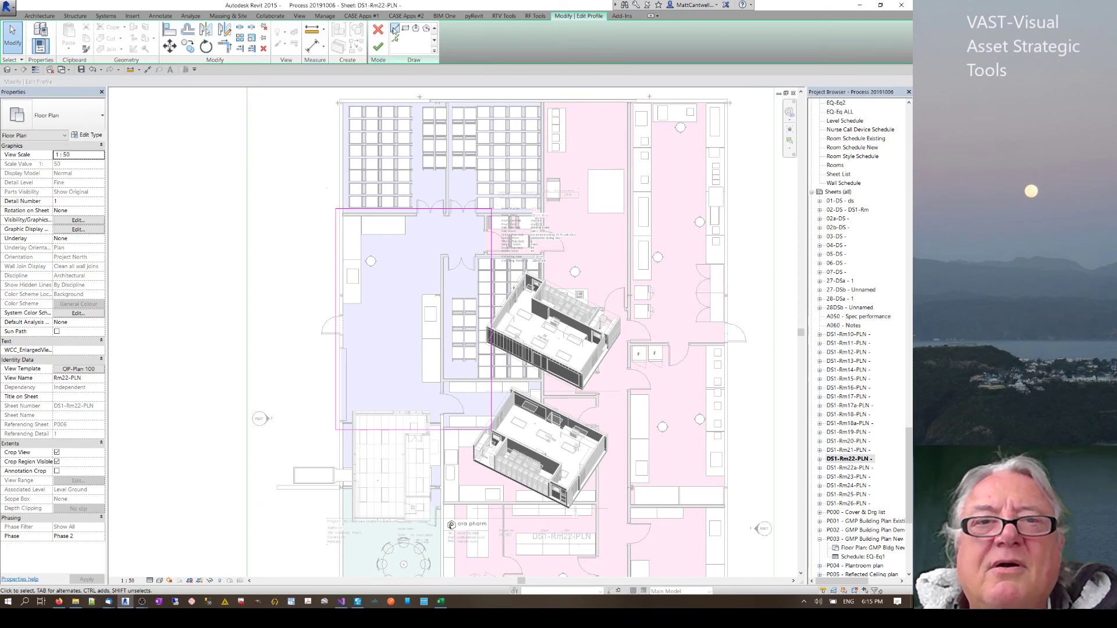
pyautogui.press('l')
pyautogui.press('i')
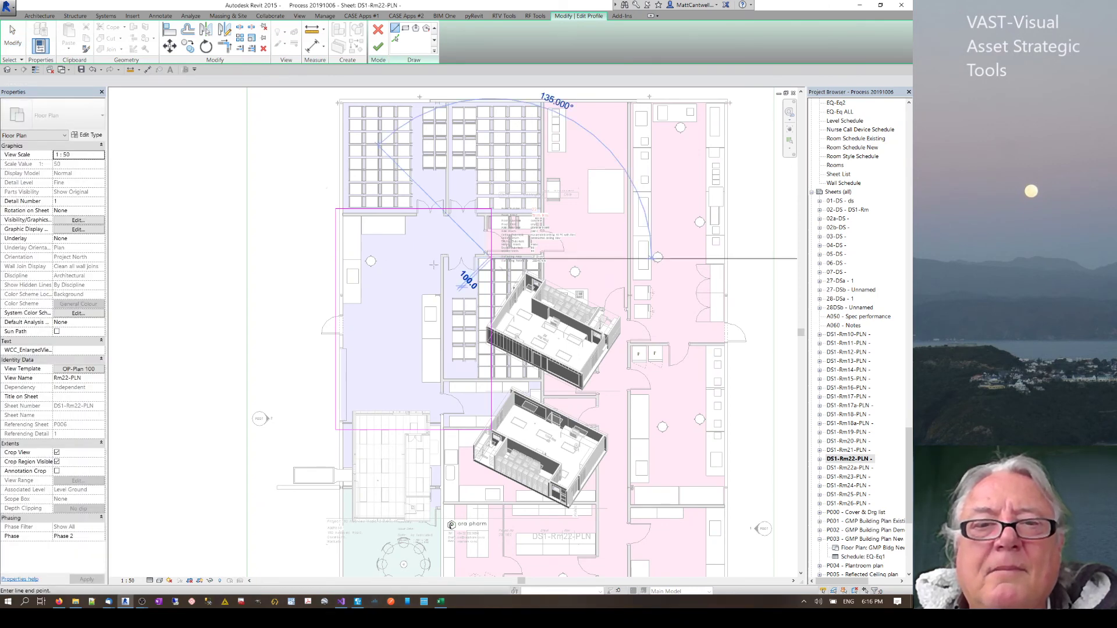
pyautogui.click(444, 259)
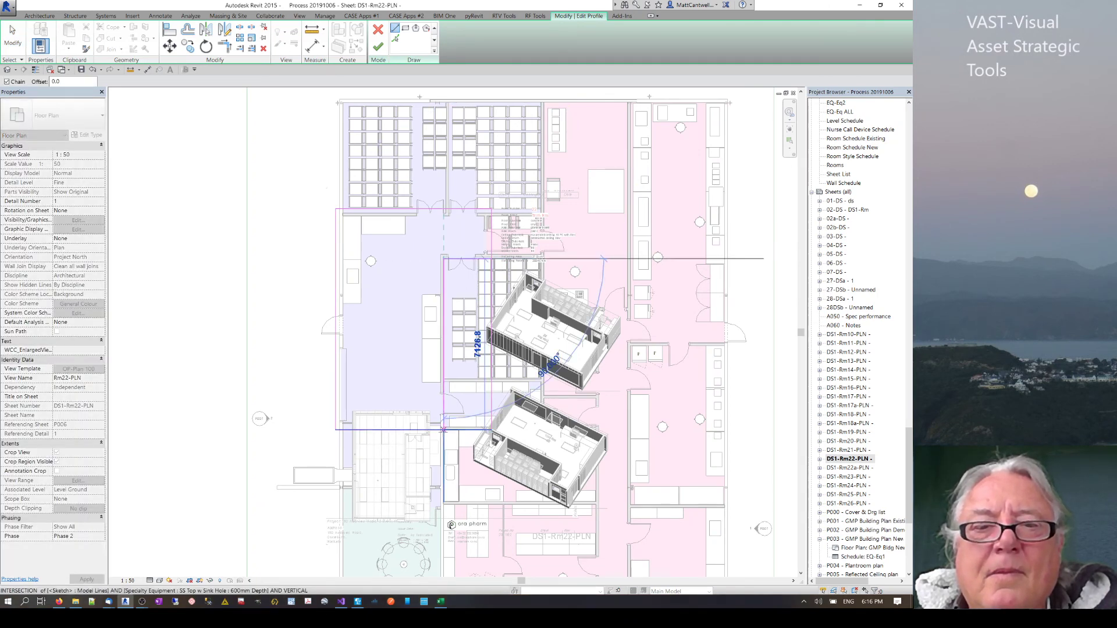
pyautogui.click(444, 429)
pyautogui.press('Escape')
pyautogui.press('Escape')
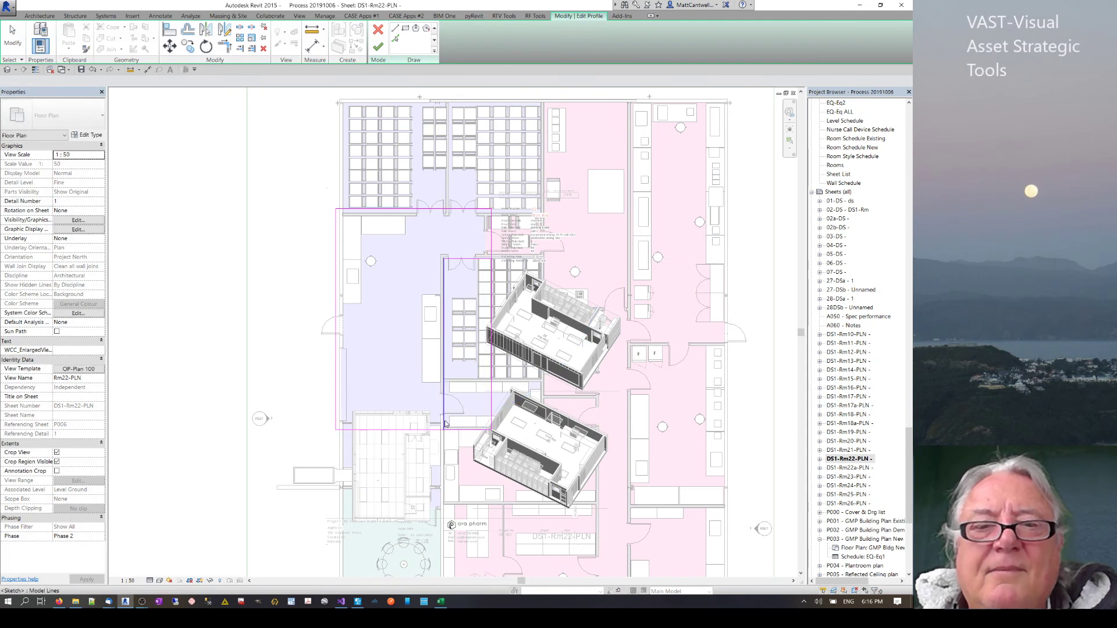
pyautogui.press('t')
pyautogui.press('r')
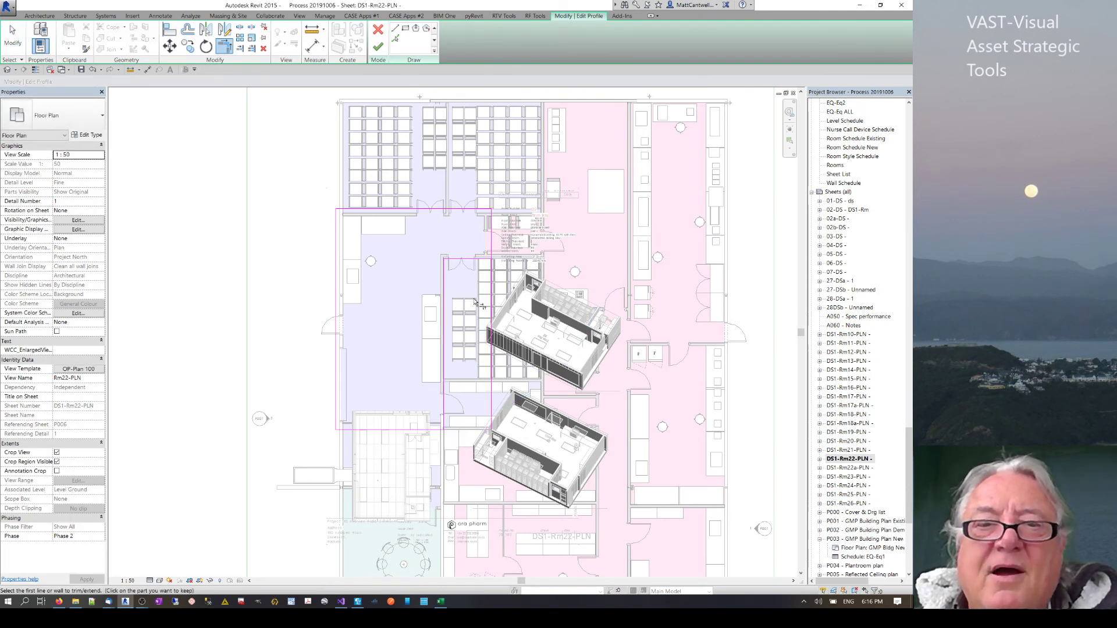
pyautogui.click(379, 49)
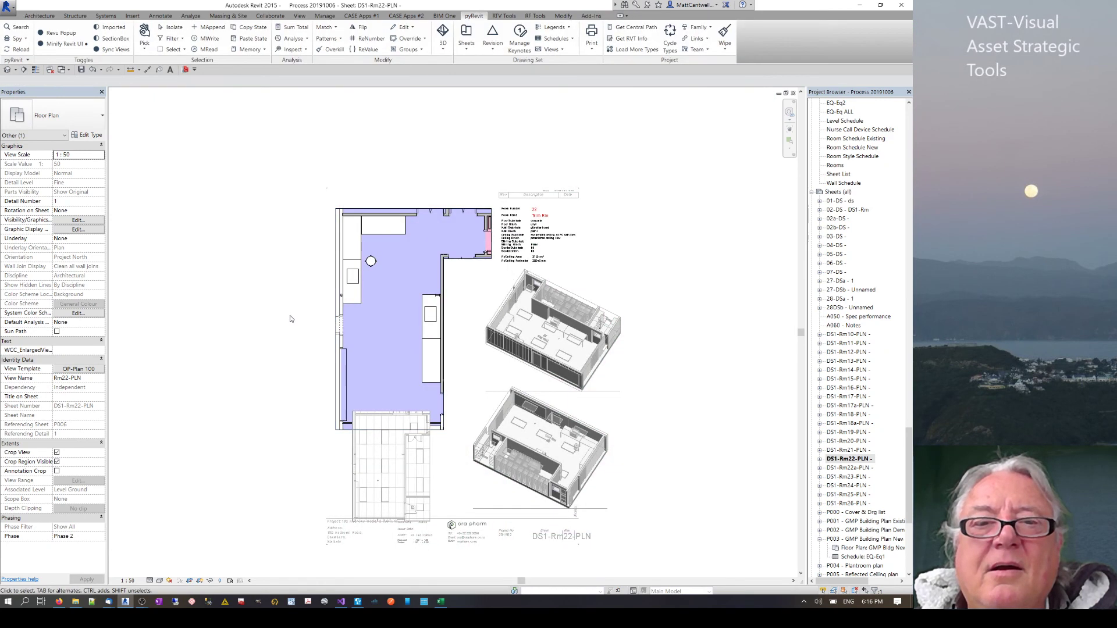
# Deactivate the plan view and nudge the upper 3D viewport left into alignment
pyautogui.rightClick(674, 352)
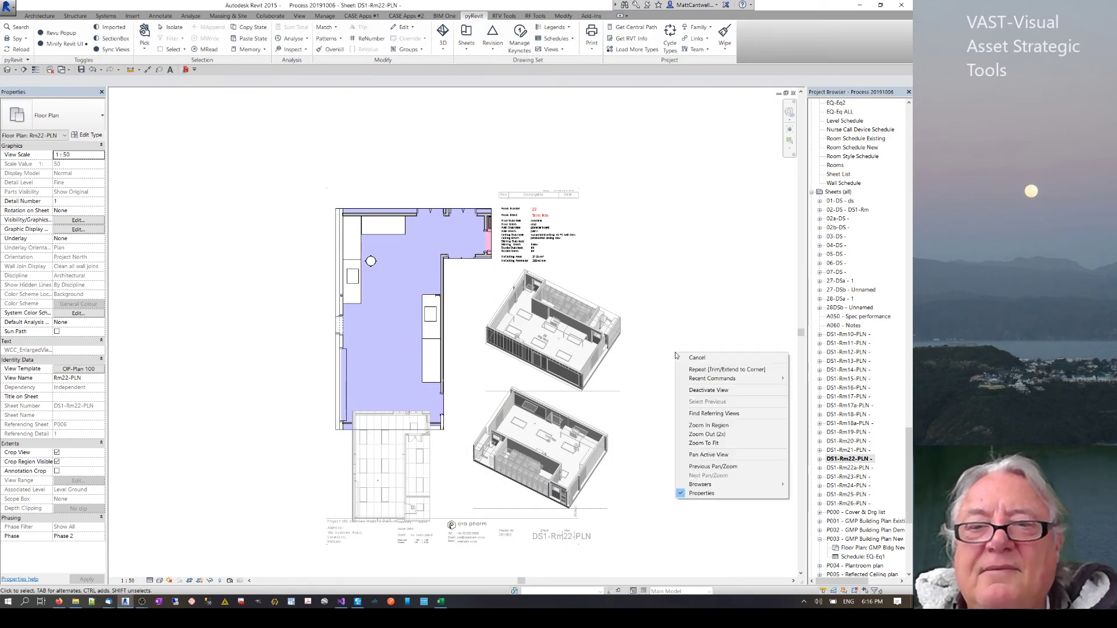
pyautogui.click(707, 390)
pyautogui.click(522, 356)
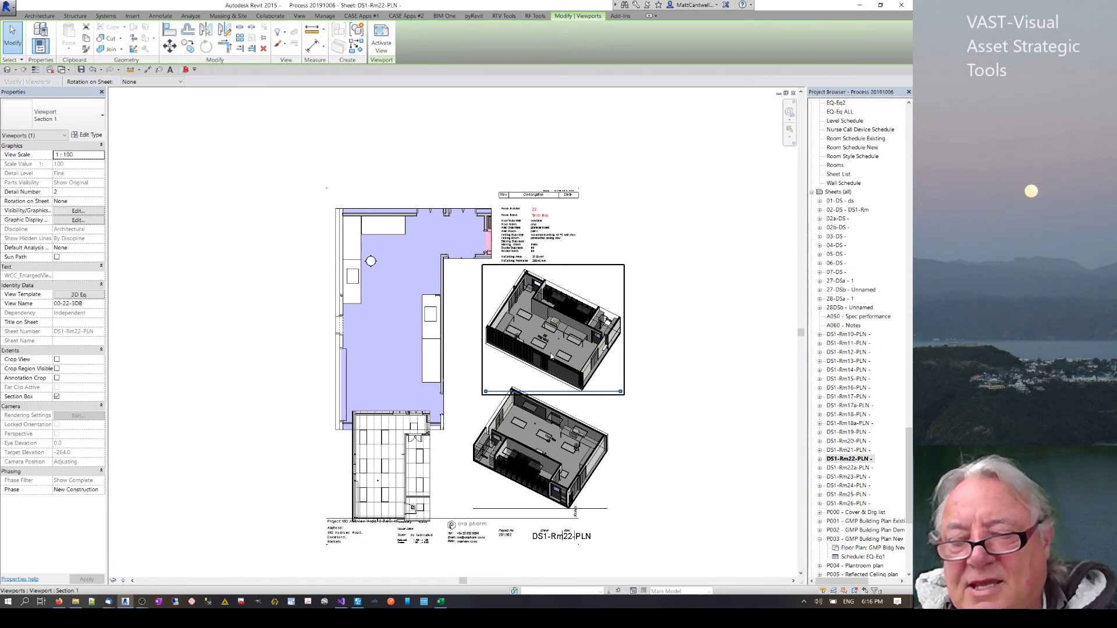
pyautogui.press('Left')
pyautogui.press('Left')
pyautogui.press('Left')
pyautogui.press('Left')
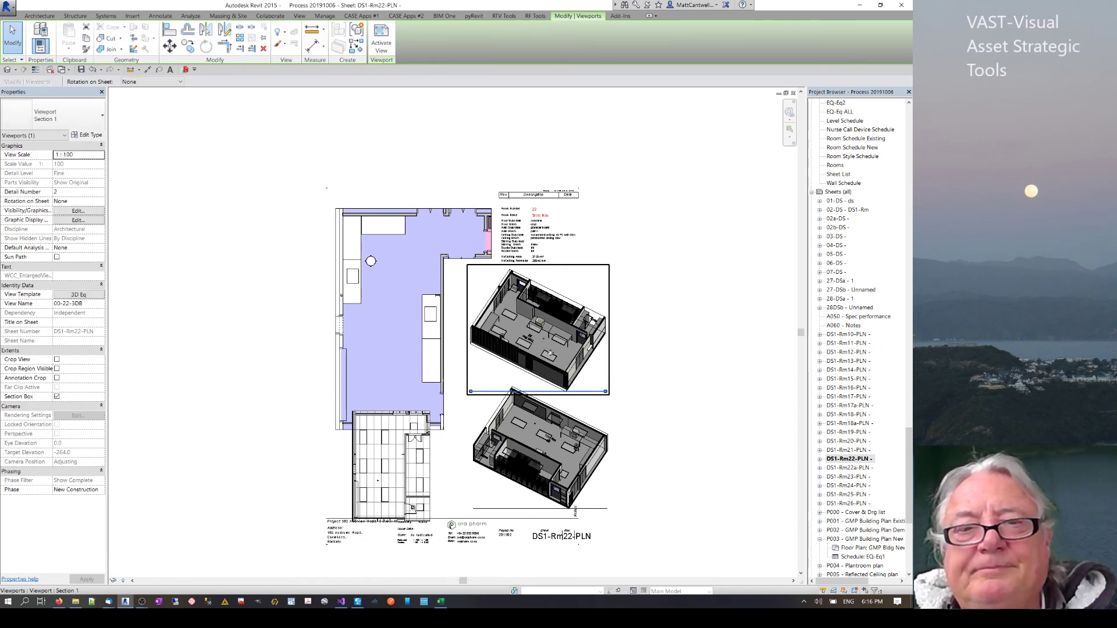
pyautogui.press('Left')
pyautogui.press('Left')
pyautogui.press('Left')
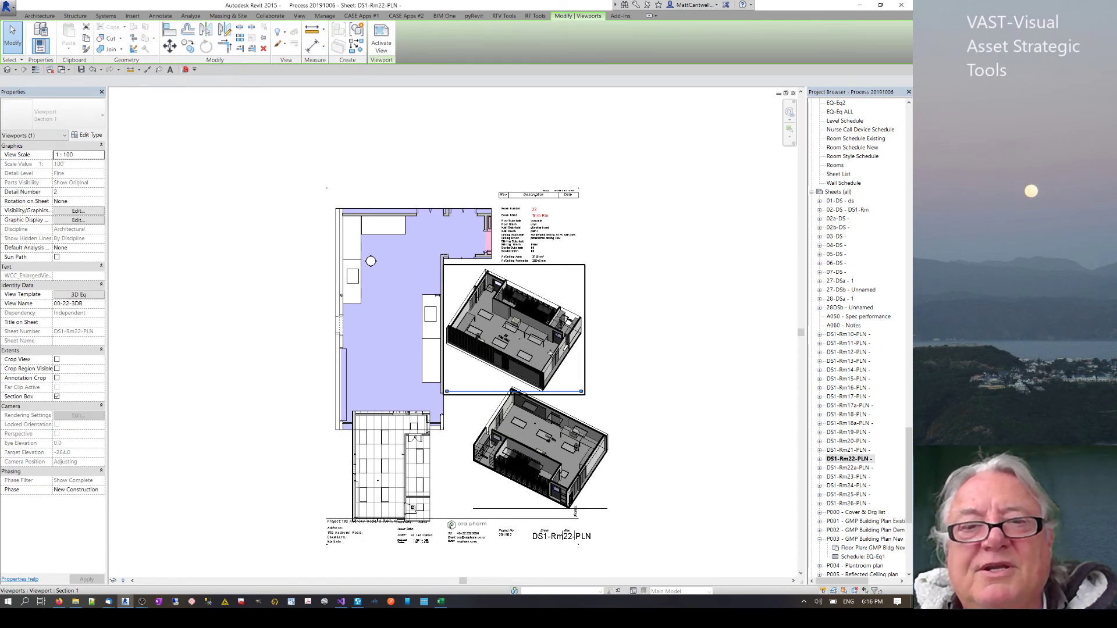
pyautogui.press('Right')
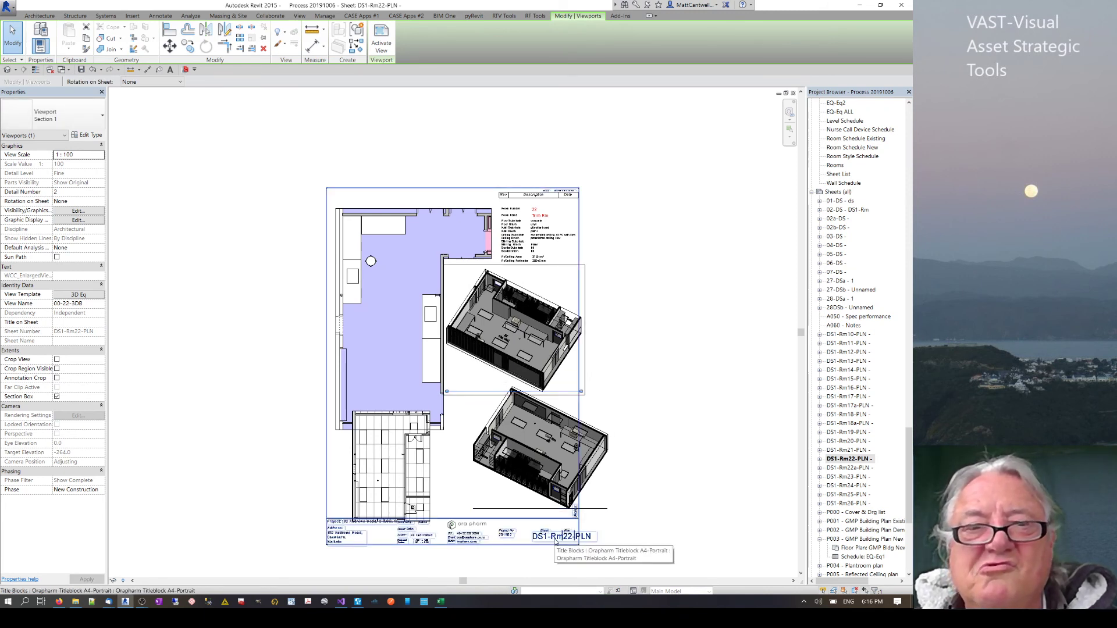
# Nudge the floor plan left and up, and the lower 3D viewport left
pyautogui.click(374, 335)
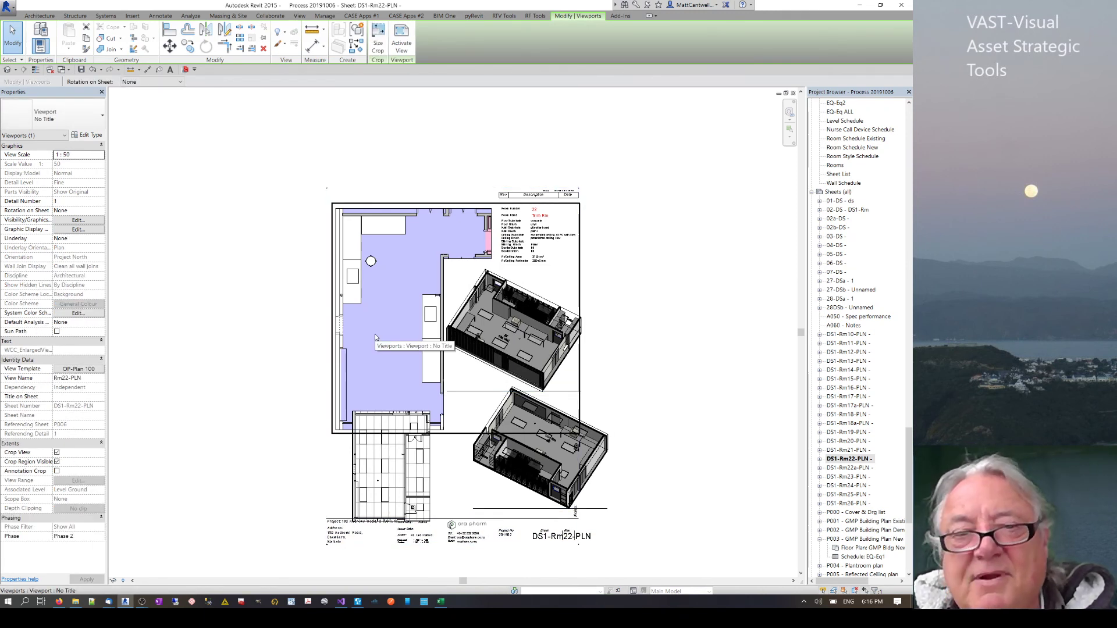
pyautogui.press('Left')
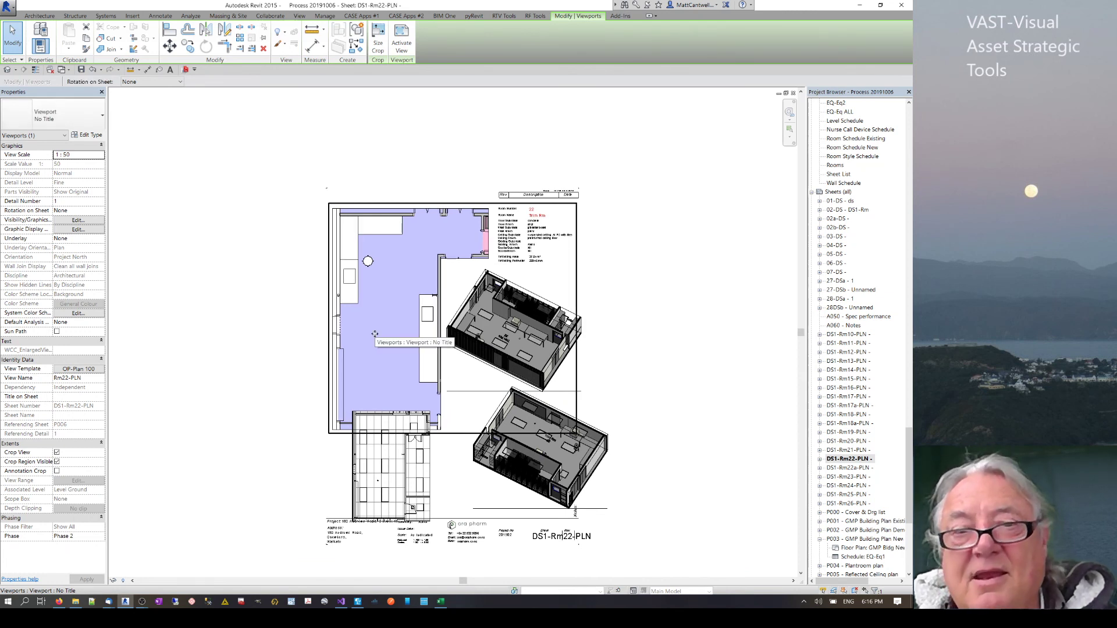
pyautogui.press('Up')
pyautogui.press('Up')
pyautogui.press('Up')
pyautogui.press('Up')
pyautogui.press('Up')
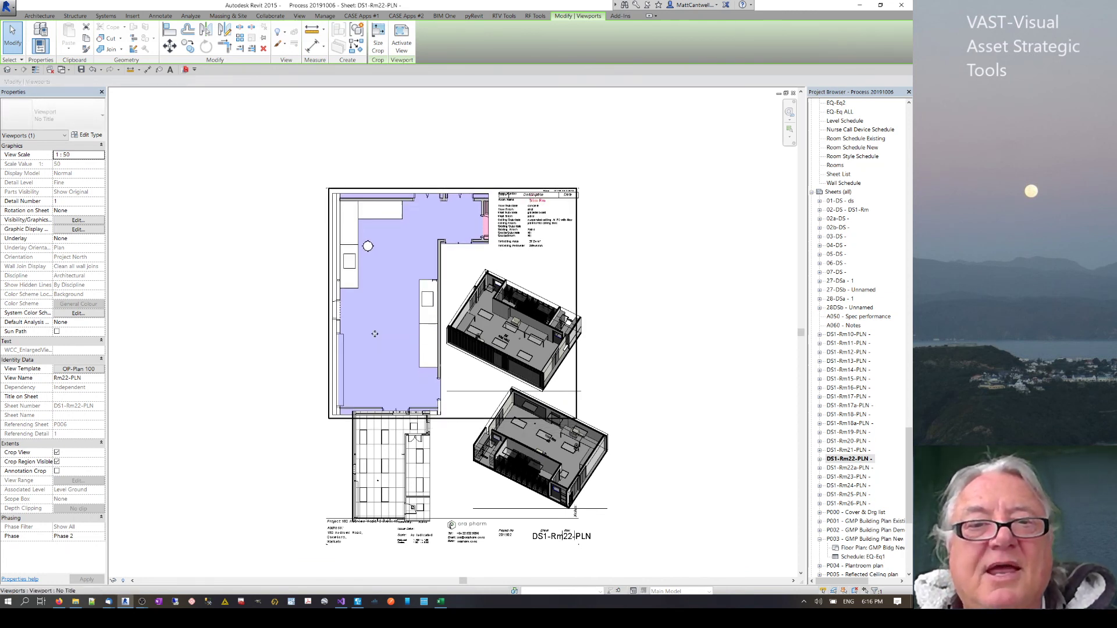
pyautogui.press('Up')
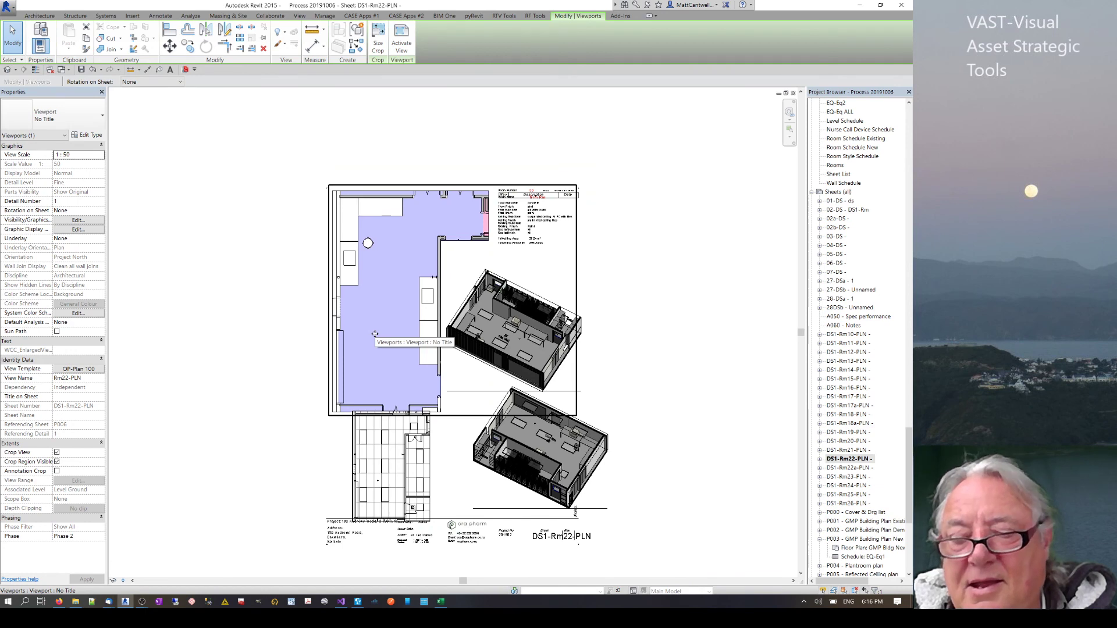
pyautogui.click(396, 456)
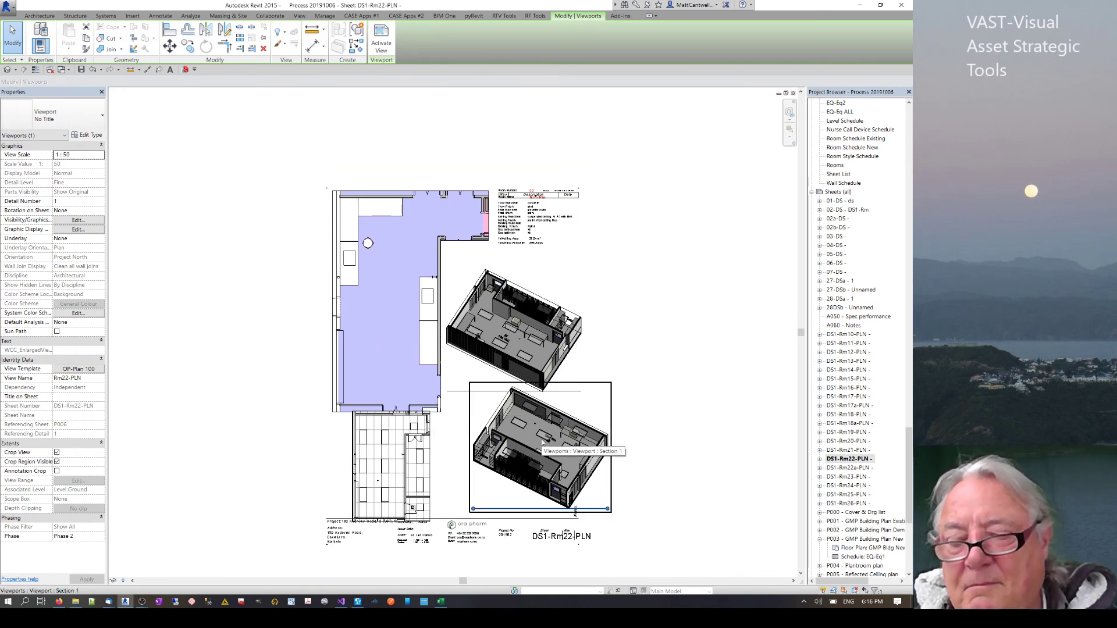
pyautogui.press('Left')
pyautogui.press('Left')
pyautogui.press('Left')
pyautogui.press('Left')
pyautogui.press('Left')
pyautogui.press('Left')
pyautogui.press('Left')
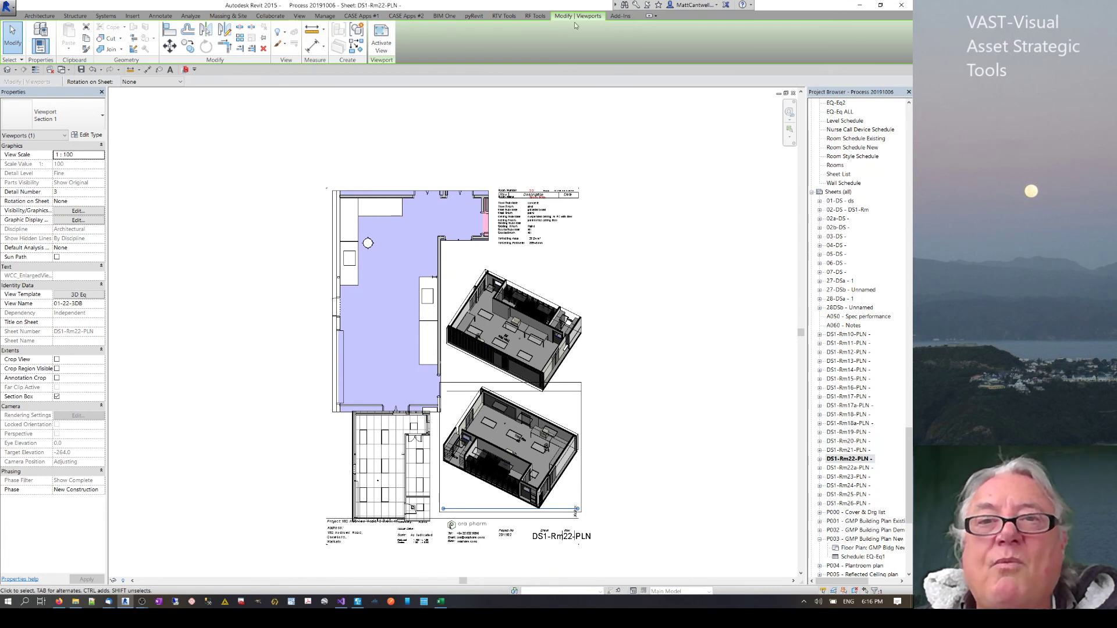
pyautogui.click(619, 16)
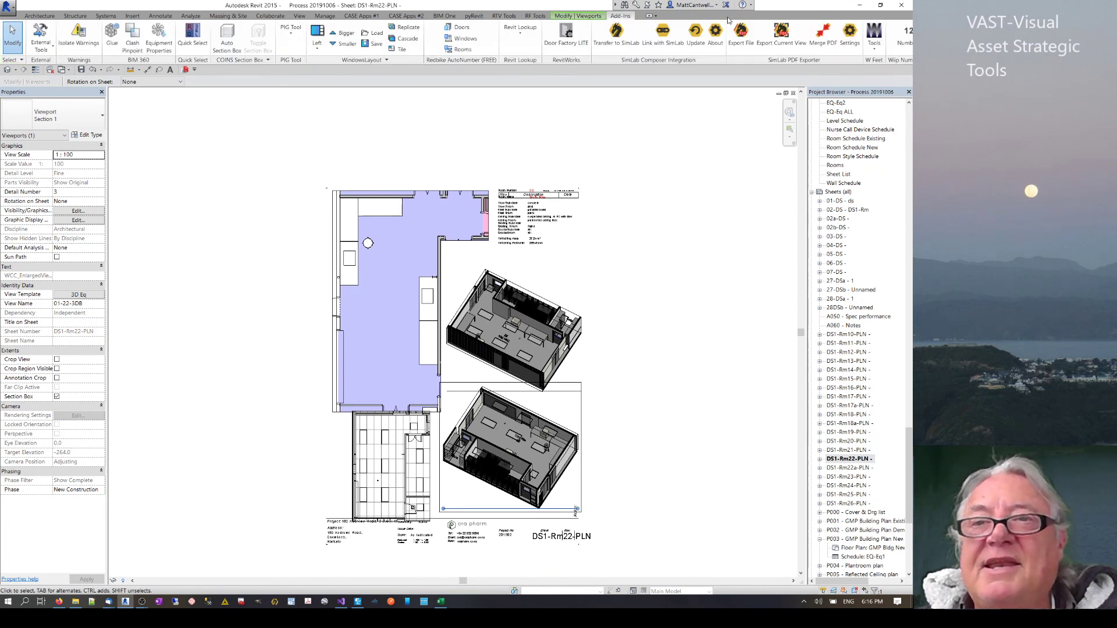
pyautogui.click(875, 52)
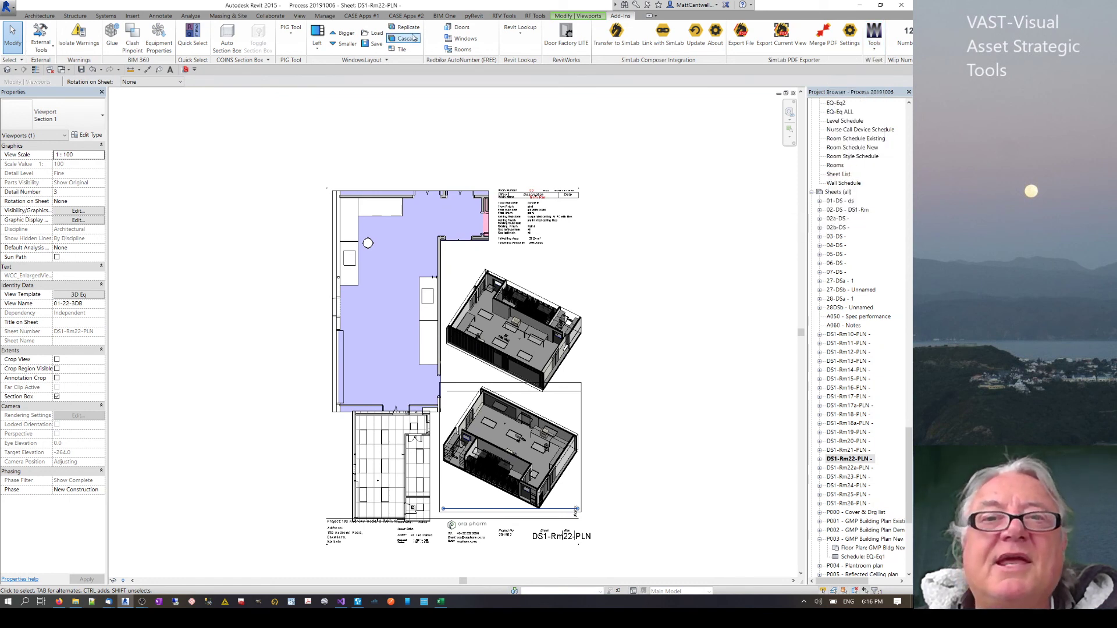
pyautogui.click(481, 17)
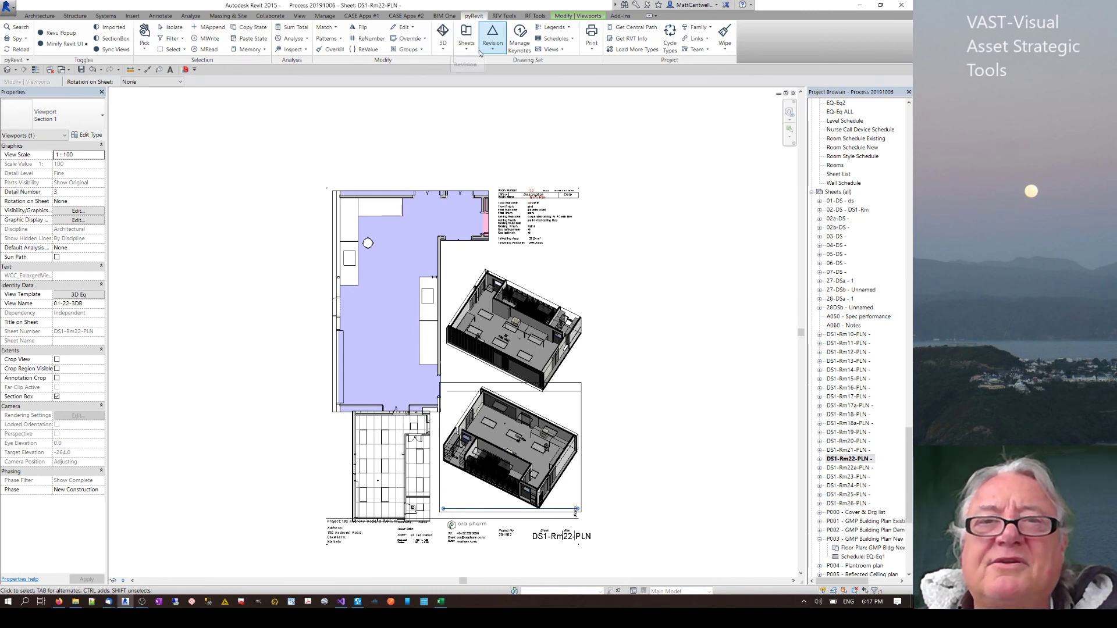
pyautogui.click(572, 39)
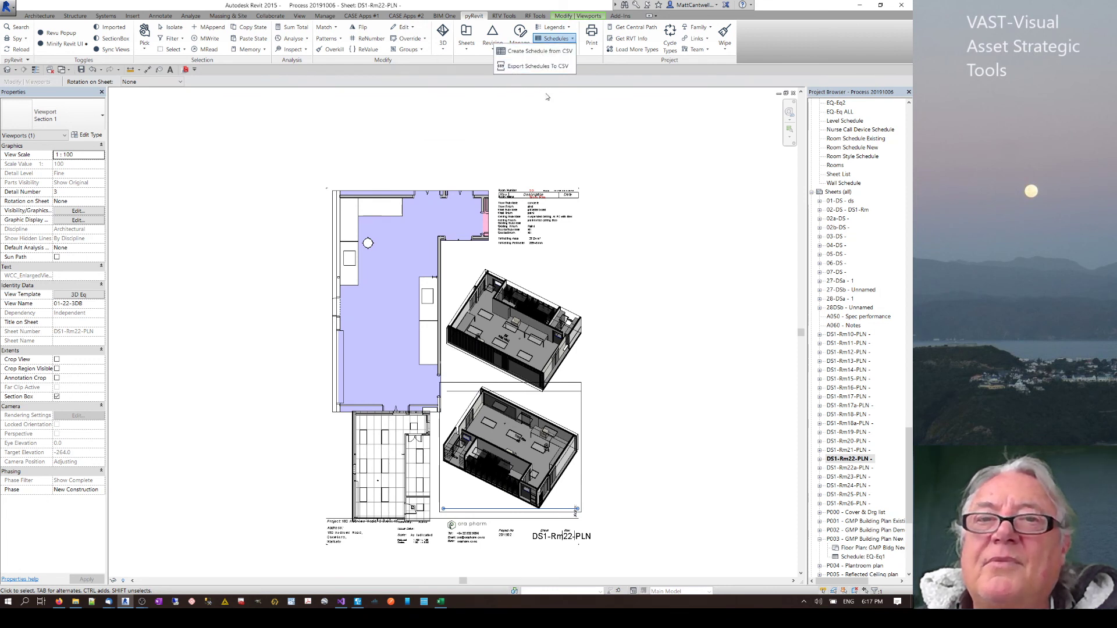
pyautogui.click(585, 113)
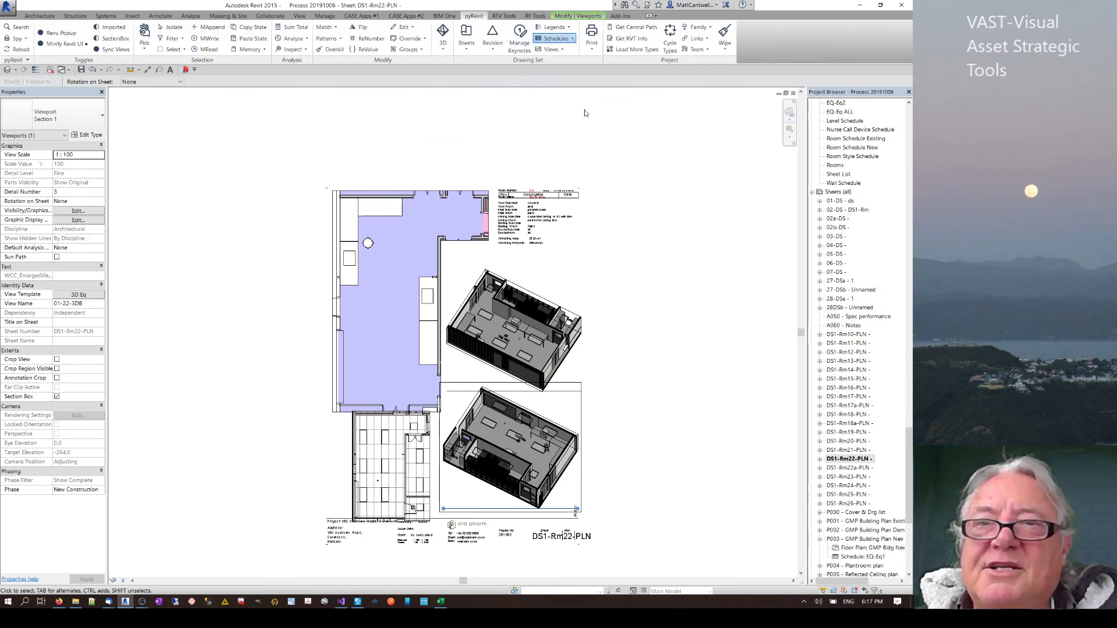